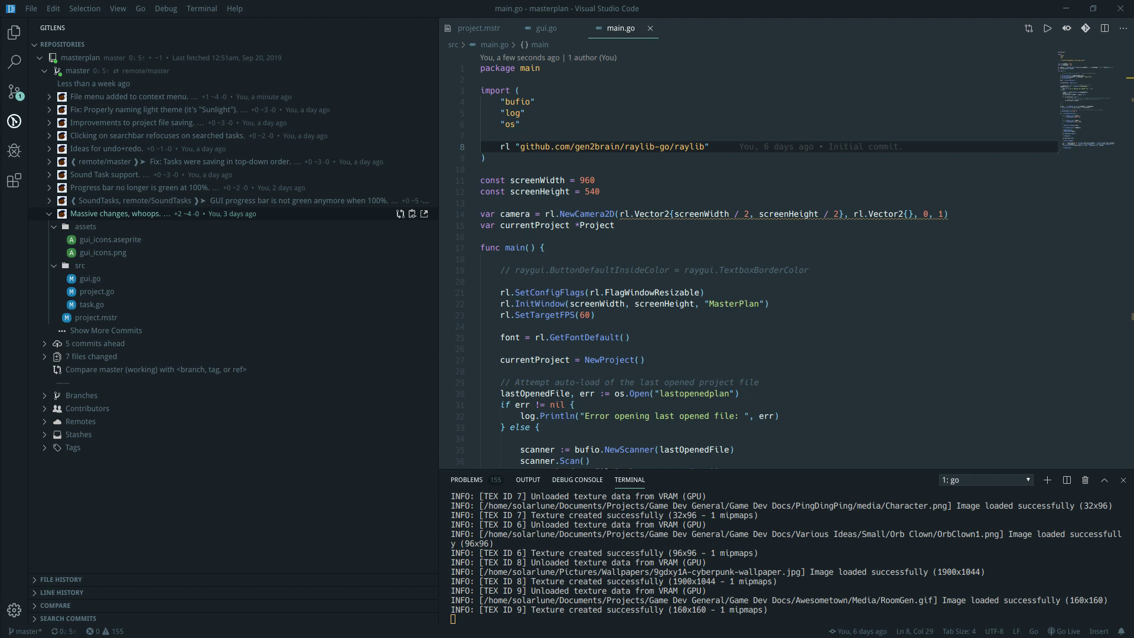
# Step: Collapse the "Massive changes, whoops." commit in the repository history and narrow the GitLens sidebar
pyautogui.click(753, 327)
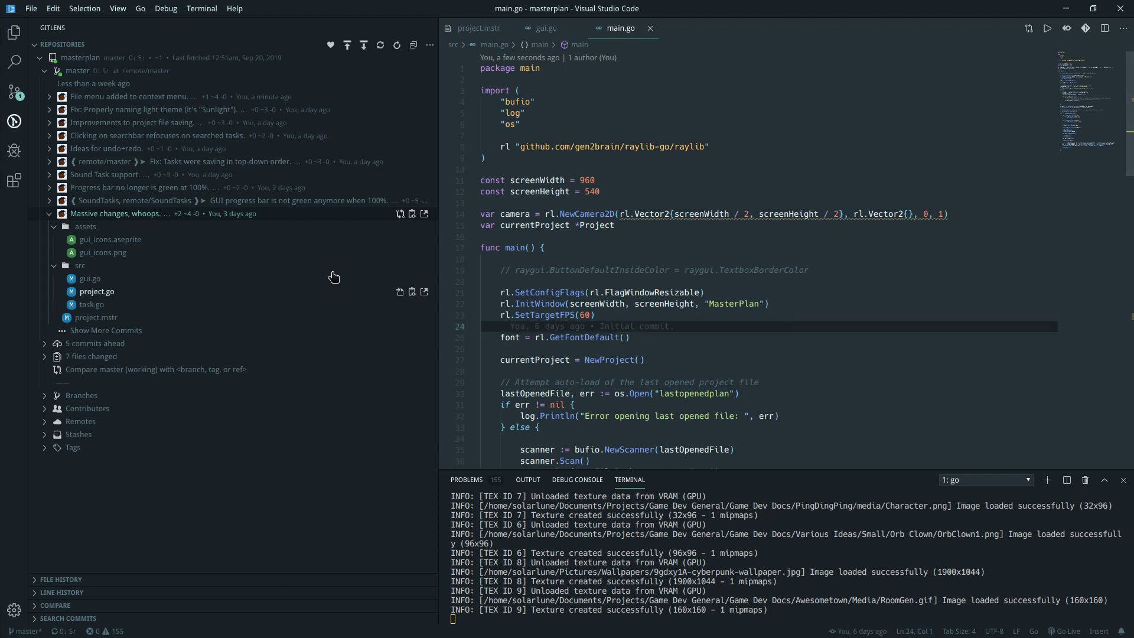
pyautogui.click(291, 216)
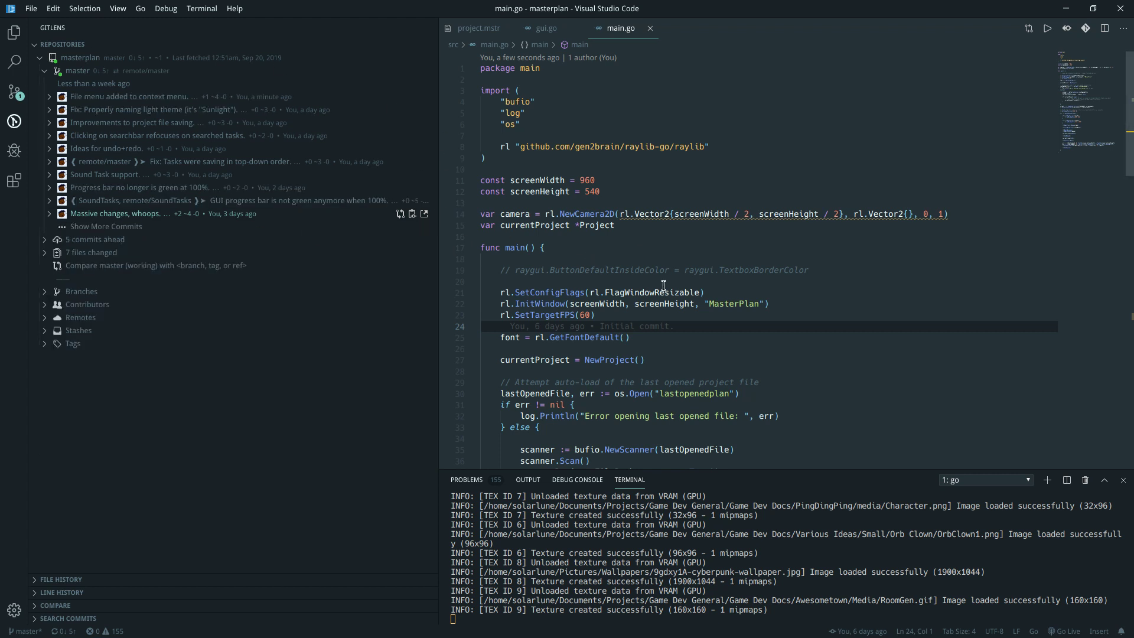
pyautogui.moveTo(439, 268); pyautogui.dragTo(349, 268)
# Step: Switch to MasterPlan and bring up its project and task context menu at several spots on the empty canvas
pyautogui.moveTo(587, 5)
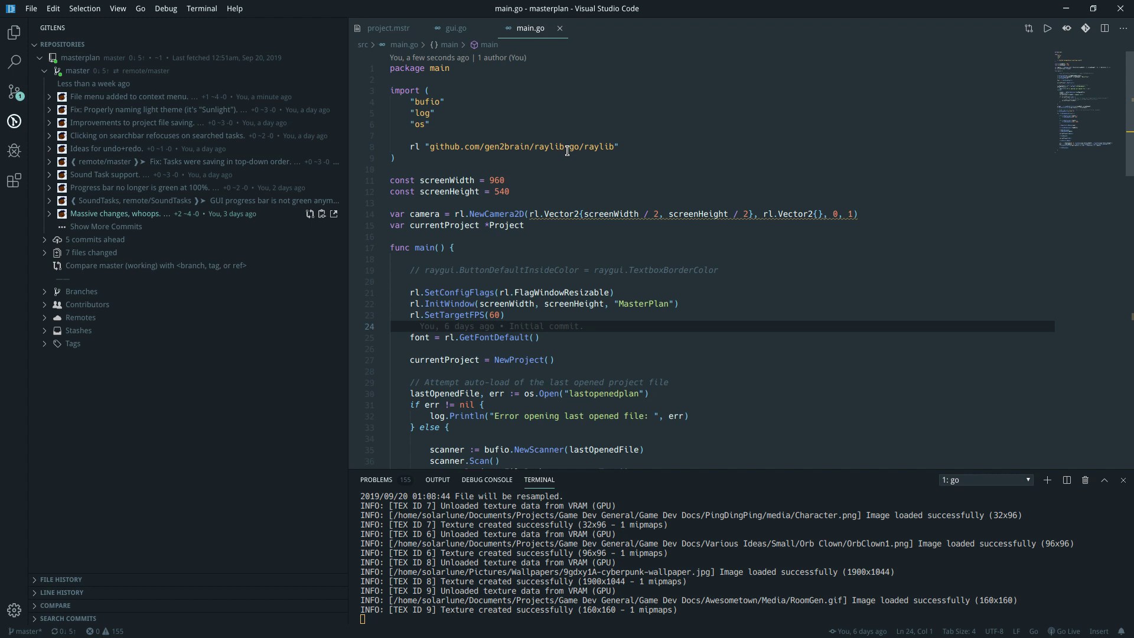
pyautogui.moveTo(666, 4)
pyautogui.click(642, 8)
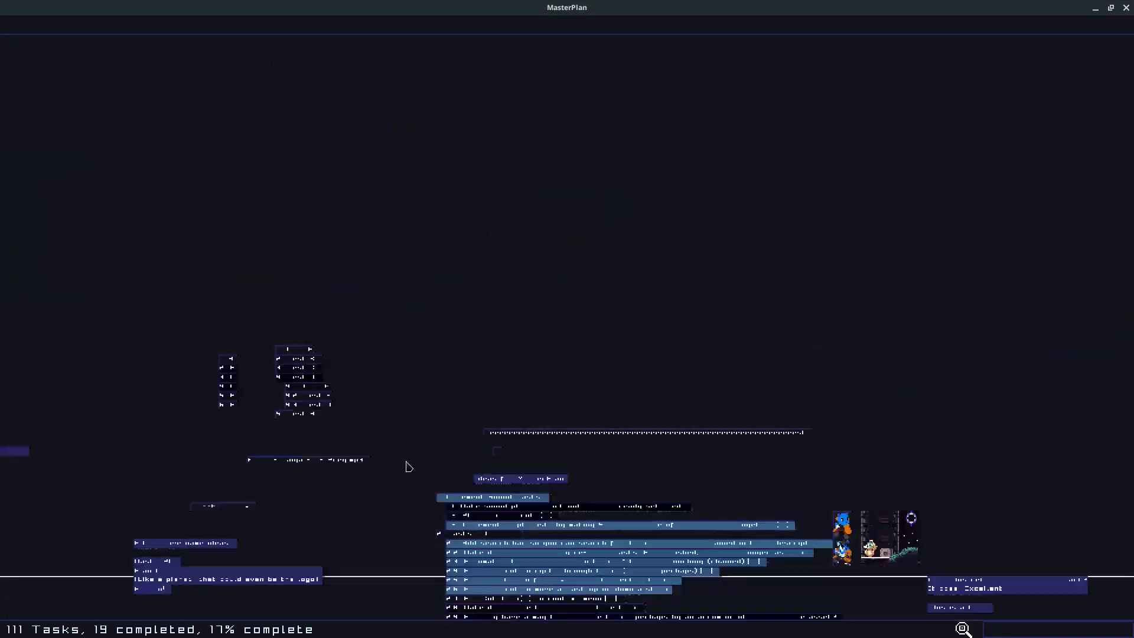
pyautogui.rightClick(526, 308)
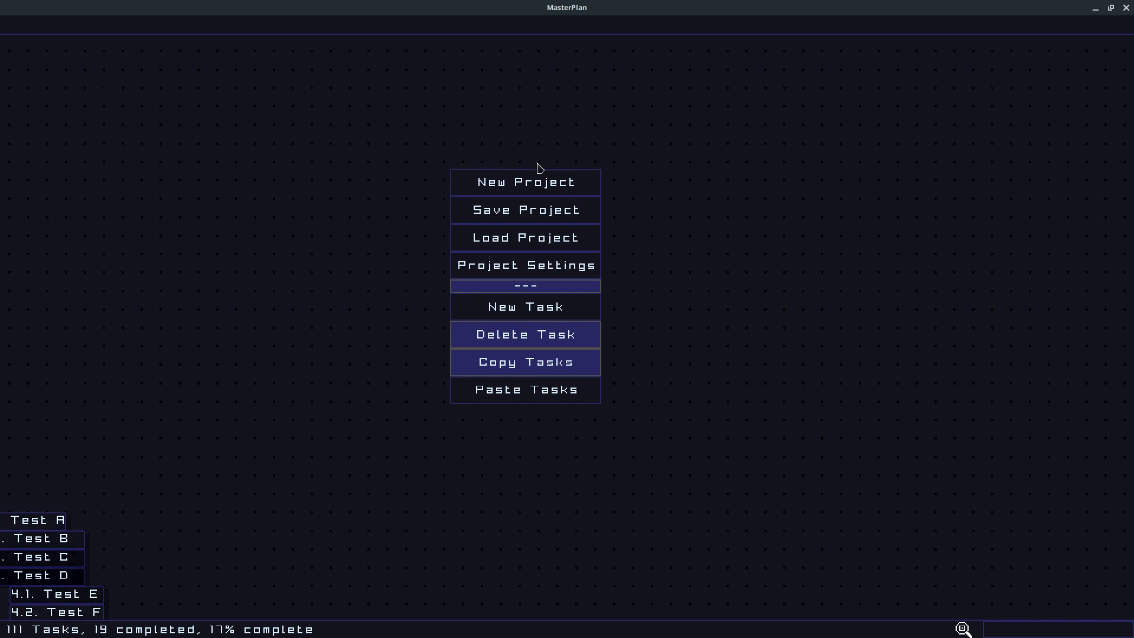
pyautogui.click(369, 352)
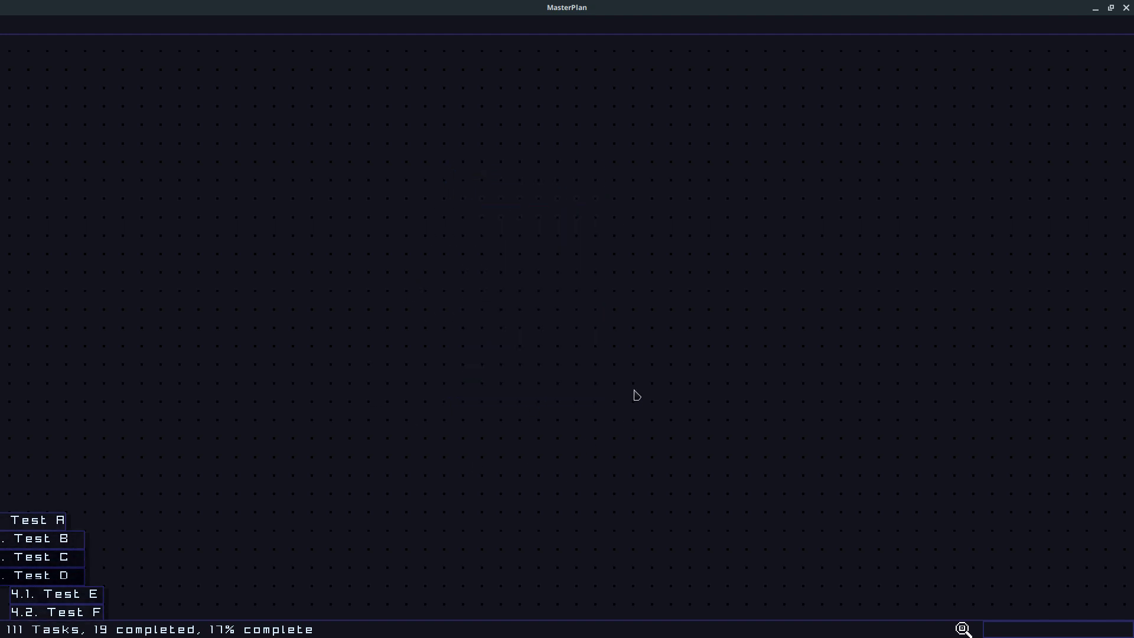
pyautogui.rightClick(619, 319)
pyautogui.click(428, 373)
pyautogui.rightClick(492, 357)
pyautogui.click(332, 342)
pyautogui.rightClick(443, 255)
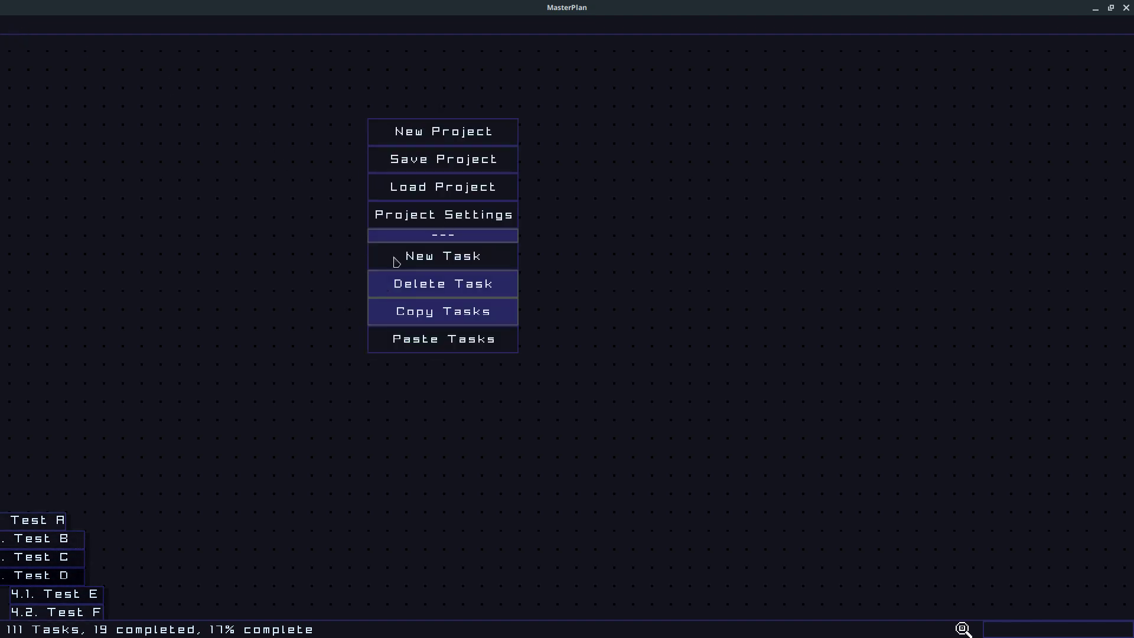
pyautogui.click(562, 378)
# Step: Change the project's color theme to Dark Crimson in the project settings and return to the canvas
pyautogui.rightClick(562, 378)
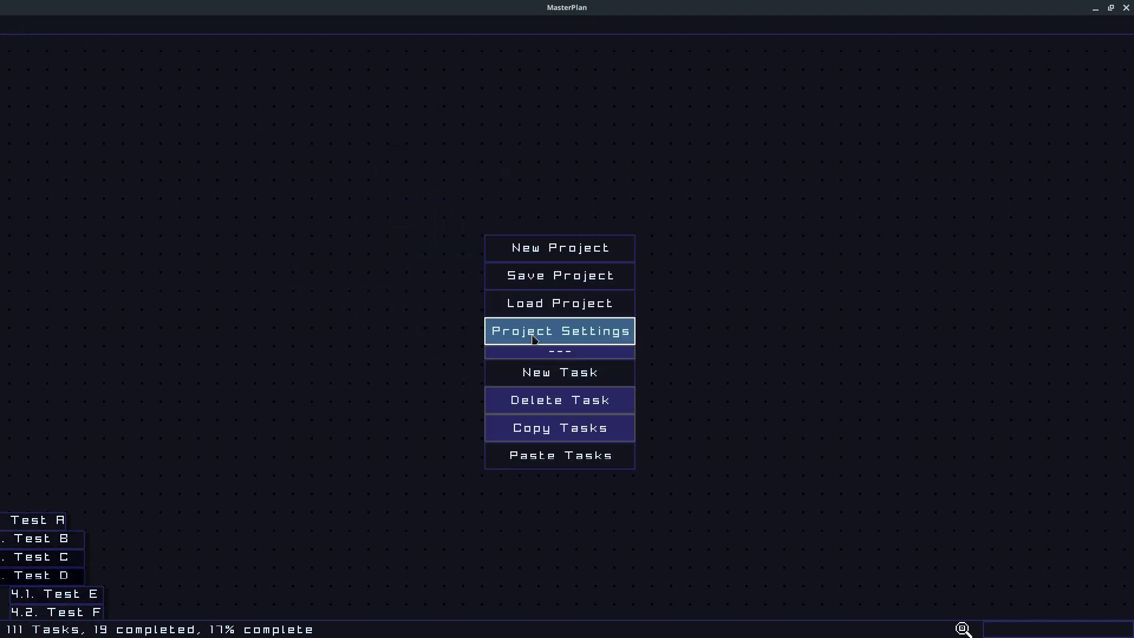
pyautogui.click(496, 329)
pyautogui.click(443, 61)
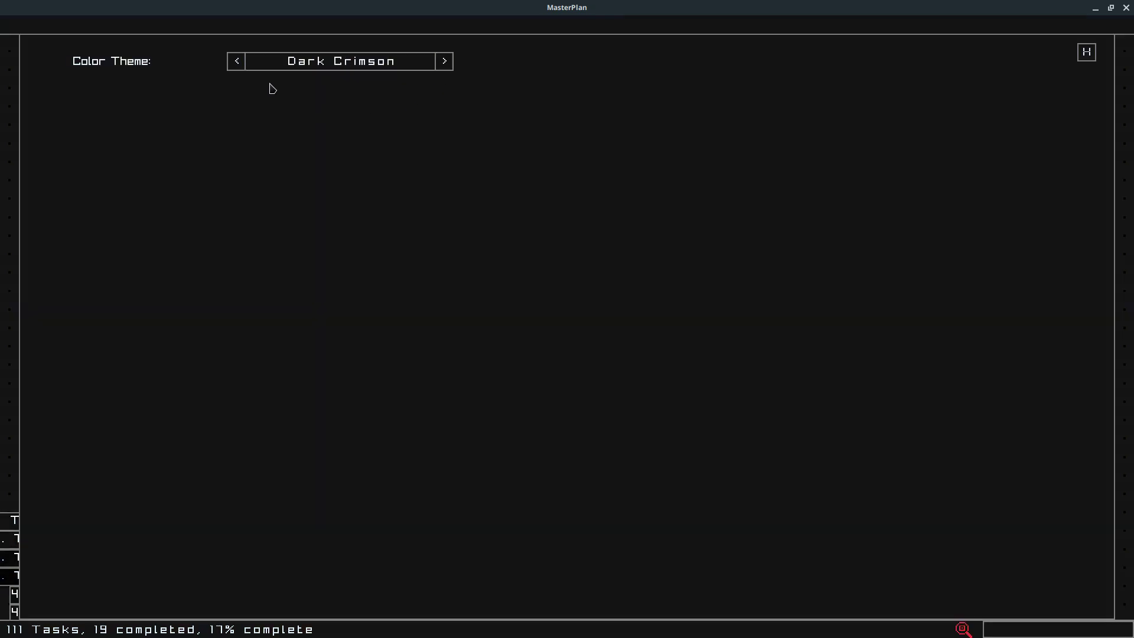
pyautogui.click(1079, 53)
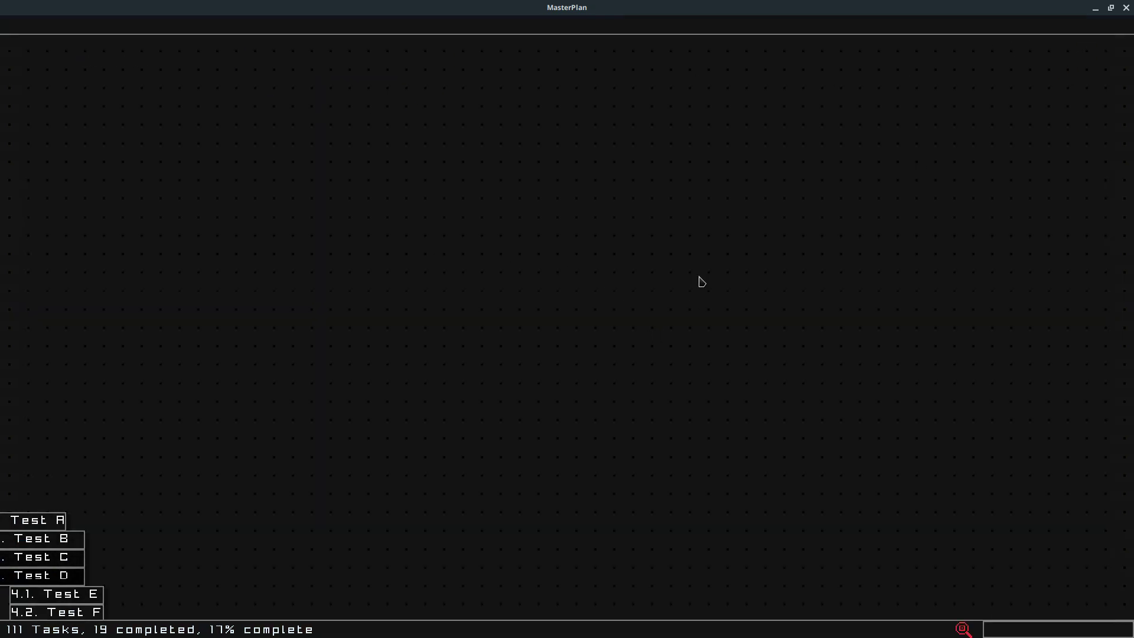
# Step: Change the project's color theme to Sunlight in the project settings and return to the canvas
pyautogui.moveTo(383, 450); pyautogui.dragTo(460, 190)
pyautogui.rightClick(714, 243)
pyautogui.click(650, 177)
pyautogui.click(445, 61)
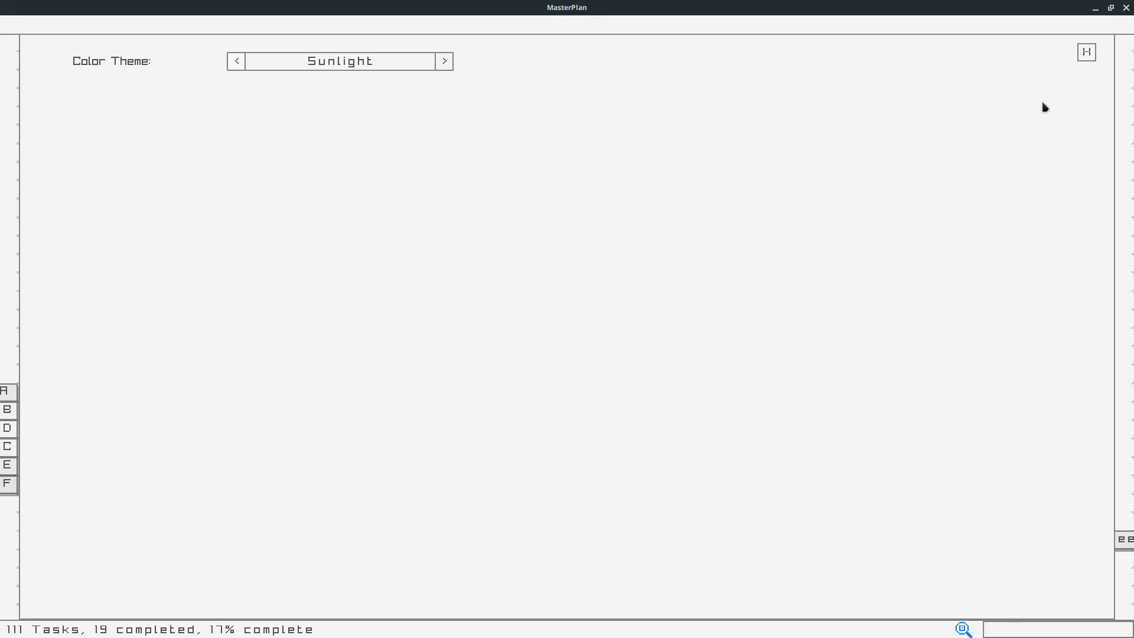
pyautogui.click(1086, 52)
# Step: Set the project's color theme back to the dark blue one and close the project settings
pyautogui.moveTo(231, 453); pyautogui.dragTo(648, 155)
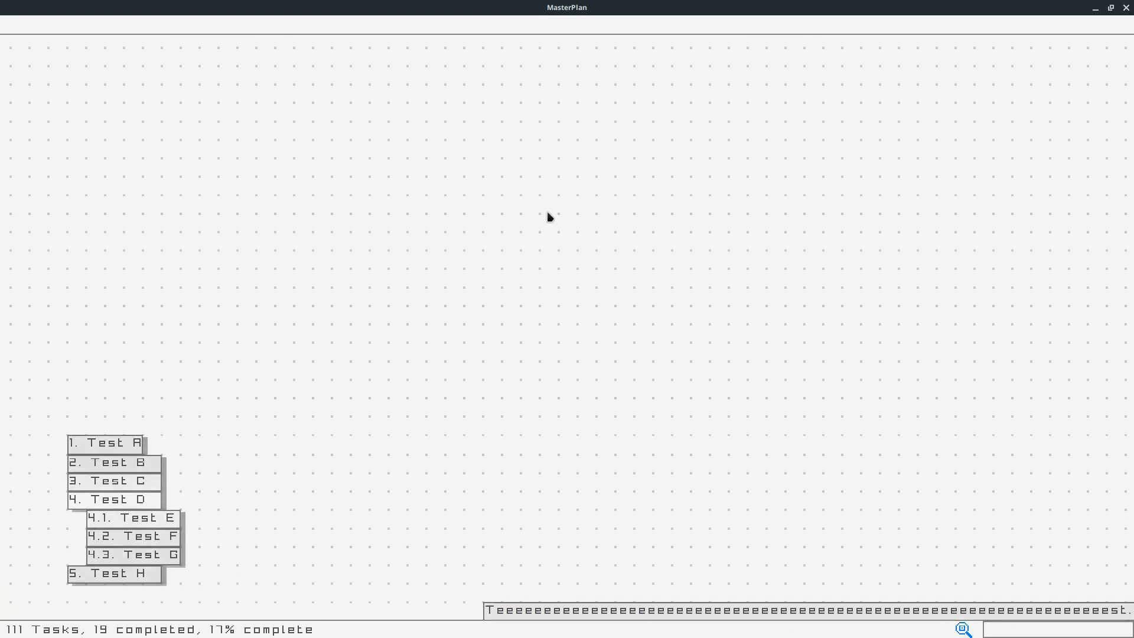
pyautogui.rightClick(547, 215)
pyautogui.click(471, 289)
pyautogui.rightClick(589, 204)
pyautogui.click(544, 144)
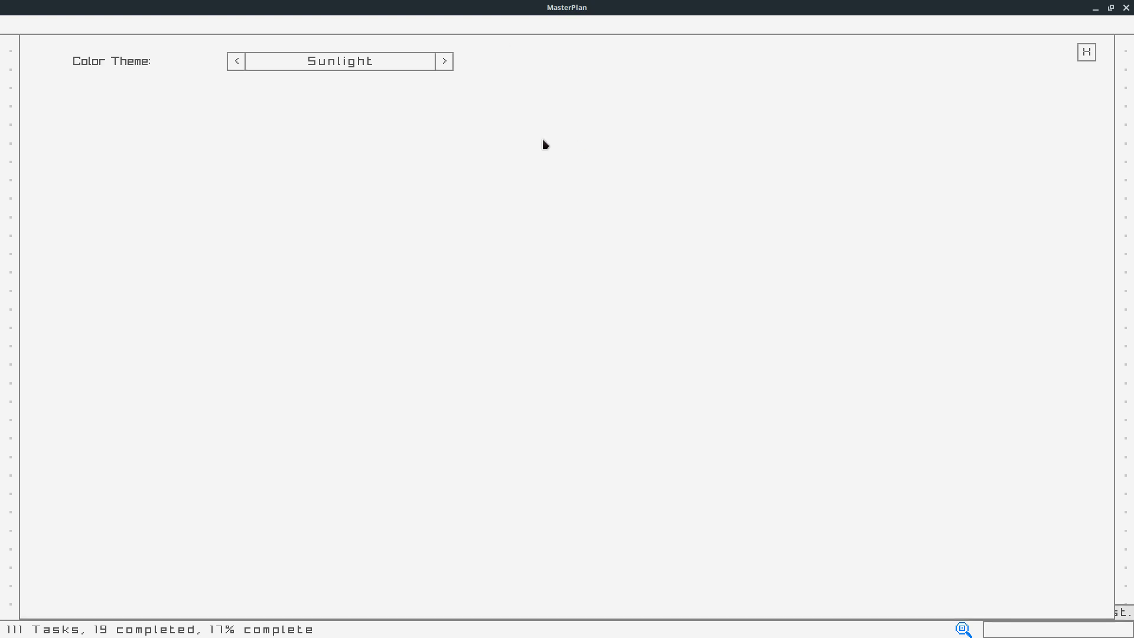
pyautogui.click(445, 61)
pyautogui.click(1087, 53)
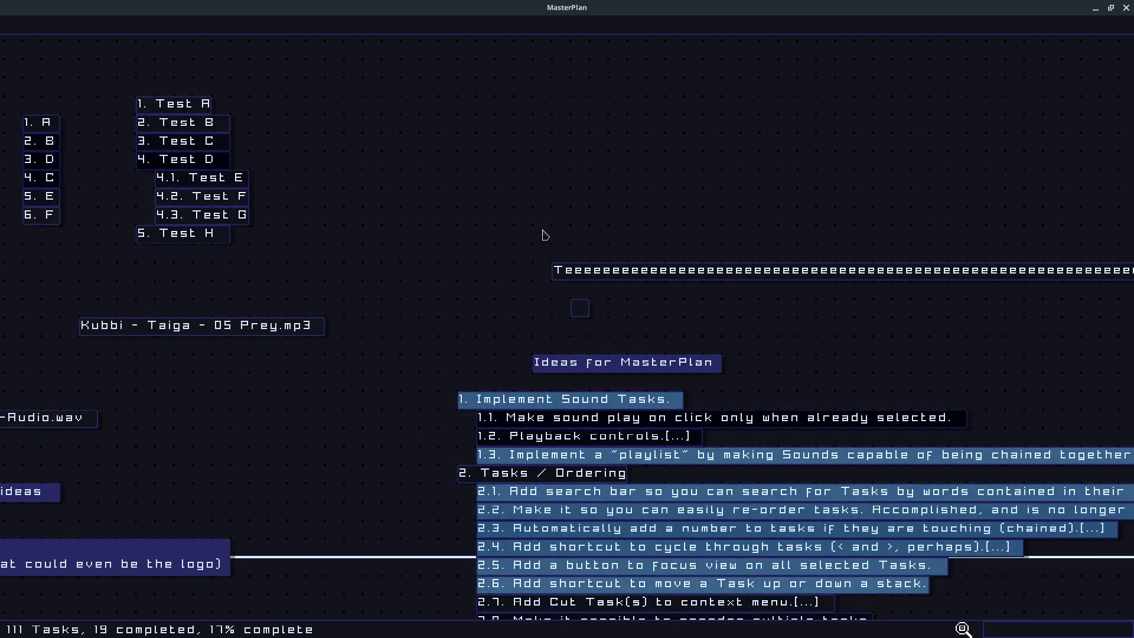
# Step: Switch to Visual Studio Code, read the full message of the "Massive changes, whoops." commit, and return to MasterPlan
pyautogui.moveTo(534, 232); pyautogui.dragTo(520, 287)
pyautogui.hotkey('alt', 'Tab')
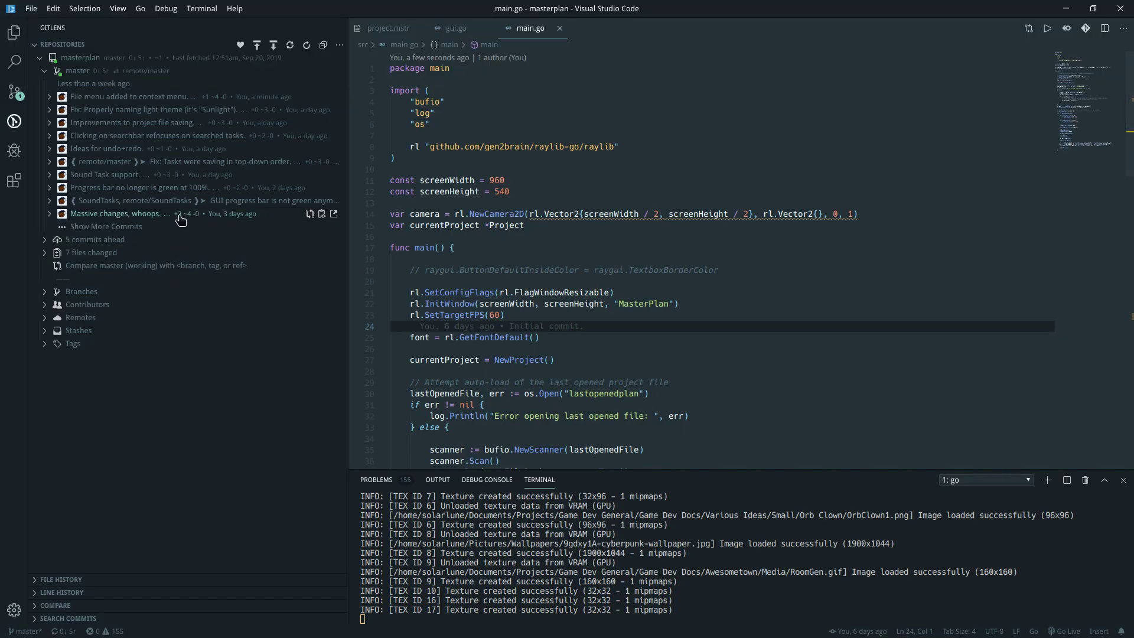
pyautogui.moveTo(180, 221)
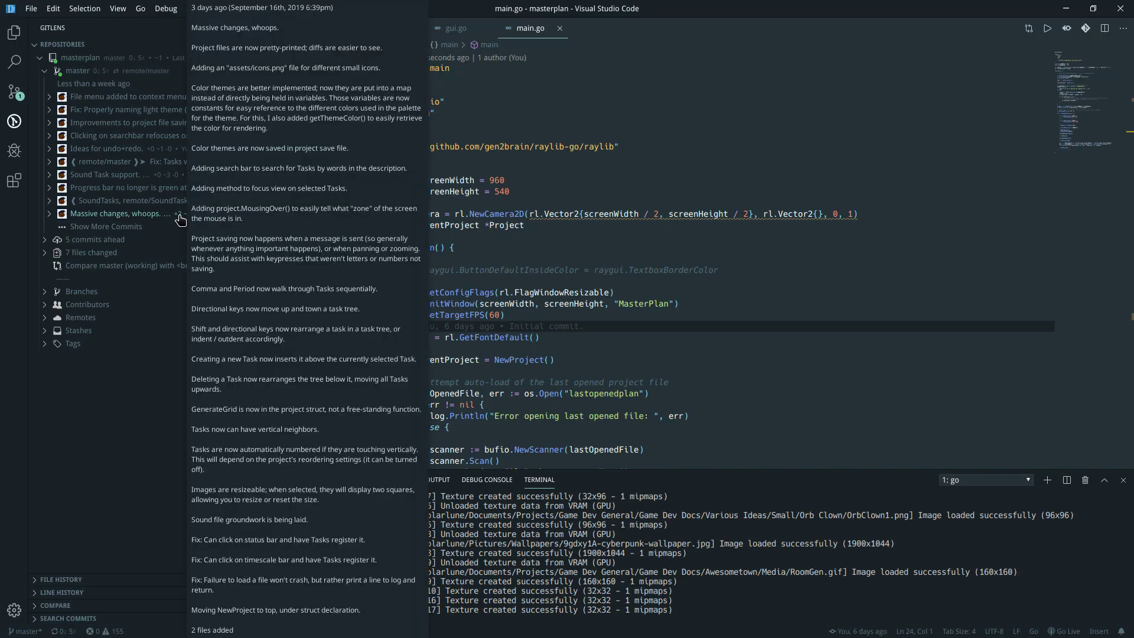
pyautogui.hotkey('alt', 'Tab')
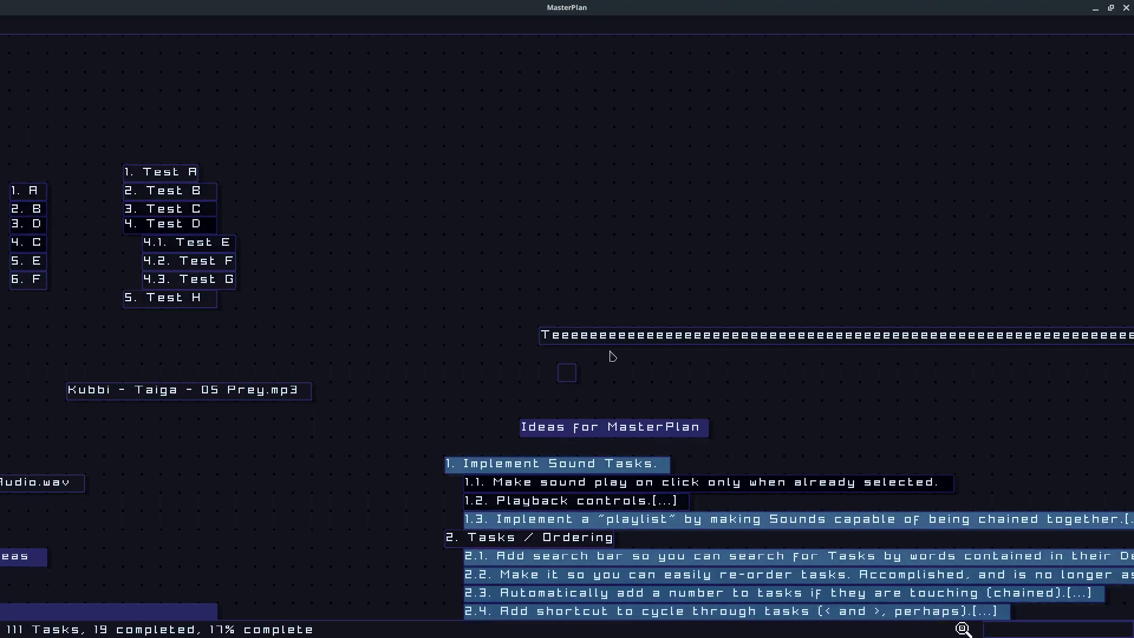
# Step: Pull the numbered Test list apart by moving its upper tasks away from each other, with Test E off to the side
pyautogui.press('w')
pyautogui.press('d')
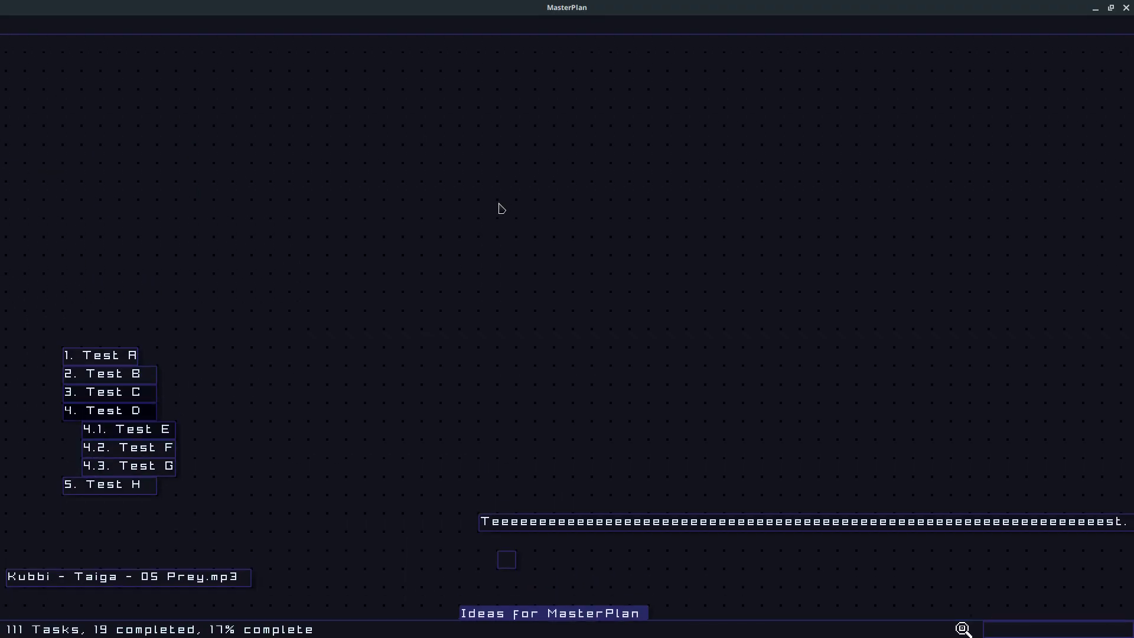
pyautogui.press('a')
pyautogui.press('w')
pyautogui.moveTo(291, 384); pyautogui.dragTo(291, 293)
pyautogui.moveTo(260, 404)
pyautogui.mouseDown()
pyautogui.moveTo(260, 333)
pyautogui.moveTo(260, 407)
pyautogui.moveTo(264, 396)
pyautogui.mouseUp()
pyautogui.moveTo(258, 441); pyautogui.dragTo(256, 411)
pyautogui.moveTo(275, 459)
pyautogui.mouseDown()
pyautogui.moveTo(296, 441)
pyautogui.moveTo(290, 462)
pyautogui.moveTo(260, 452)
pyautogui.mouseUp()
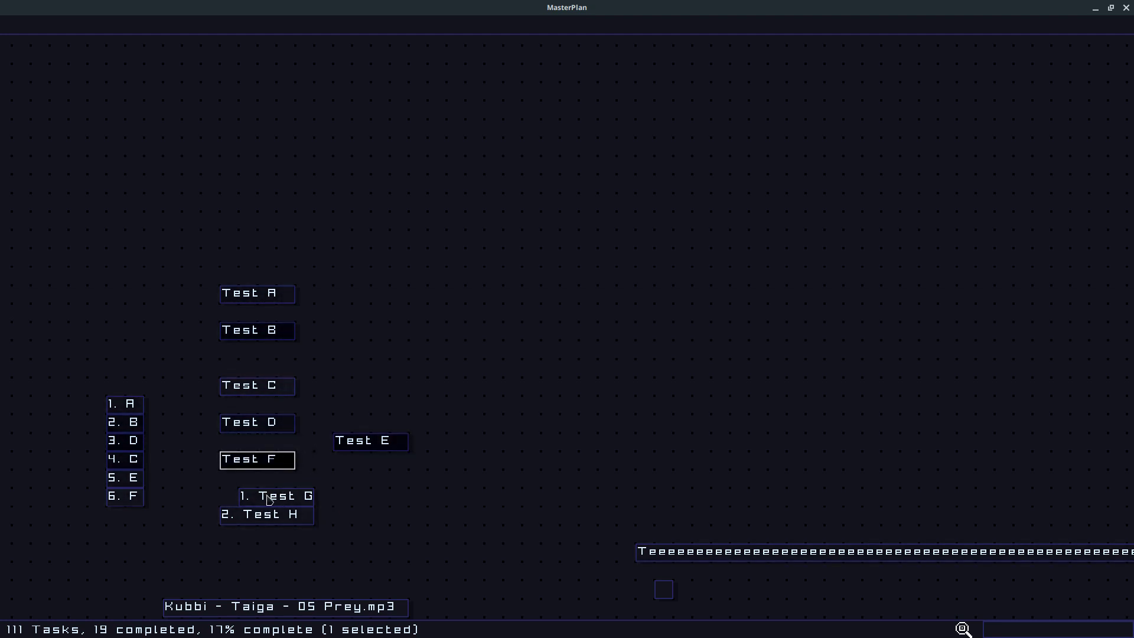
# Step: Restack the Test tasks into one touching column in the order E, A, B, C, D, F, G, H
pyautogui.moveTo(269, 498); pyautogui.dragTo(249, 480)
pyautogui.moveTo(247, 514); pyautogui.dragTo(247, 530)
pyautogui.moveTo(248, 478)
pyautogui.mouseDown()
pyautogui.moveTo(249, 499)
pyautogui.moveTo(244, 472)
pyautogui.mouseUp()
pyautogui.moveTo(243, 530); pyautogui.dragTo(244, 495)
pyautogui.moveTo(254, 422); pyautogui.dragTo(254, 452)
pyautogui.moveTo(256, 385); pyautogui.dragTo(251, 421)
pyautogui.moveTo(248, 329); pyautogui.dragTo(252, 413)
pyautogui.moveTo(270, 293); pyautogui.dragTo(253, 384)
pyautogui.moveTo(360, 437); pyautogui.dragTo(258, 391)
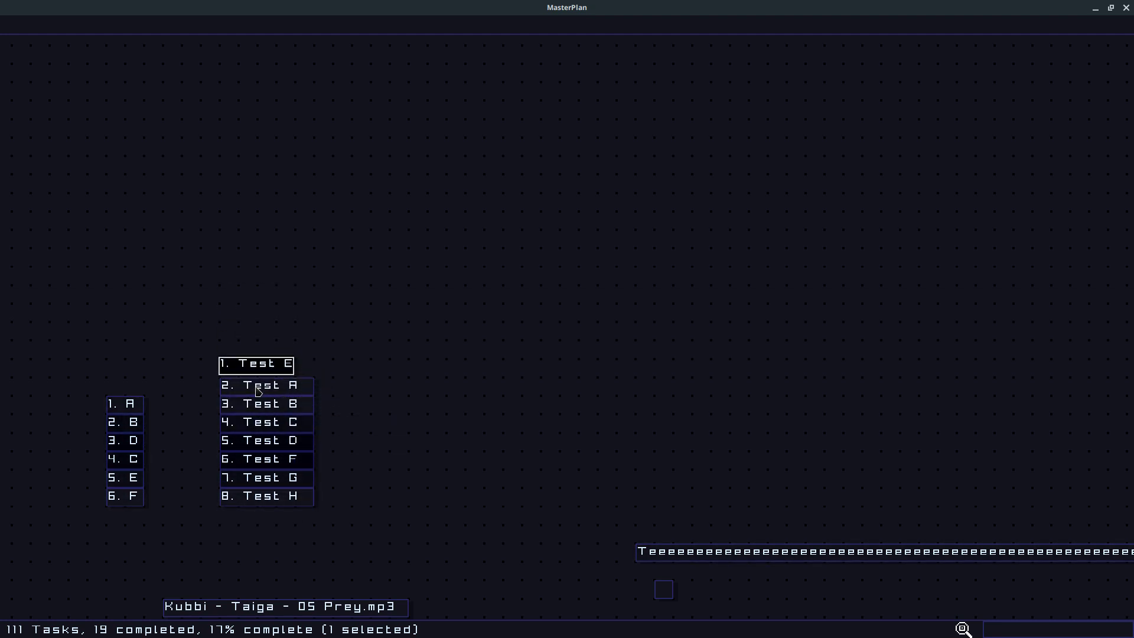
# Step: Indent the list into nested levels: Test A to H under Test E, C to H under Test B, and F to H under Test D
pyautogui.click(230, 527)
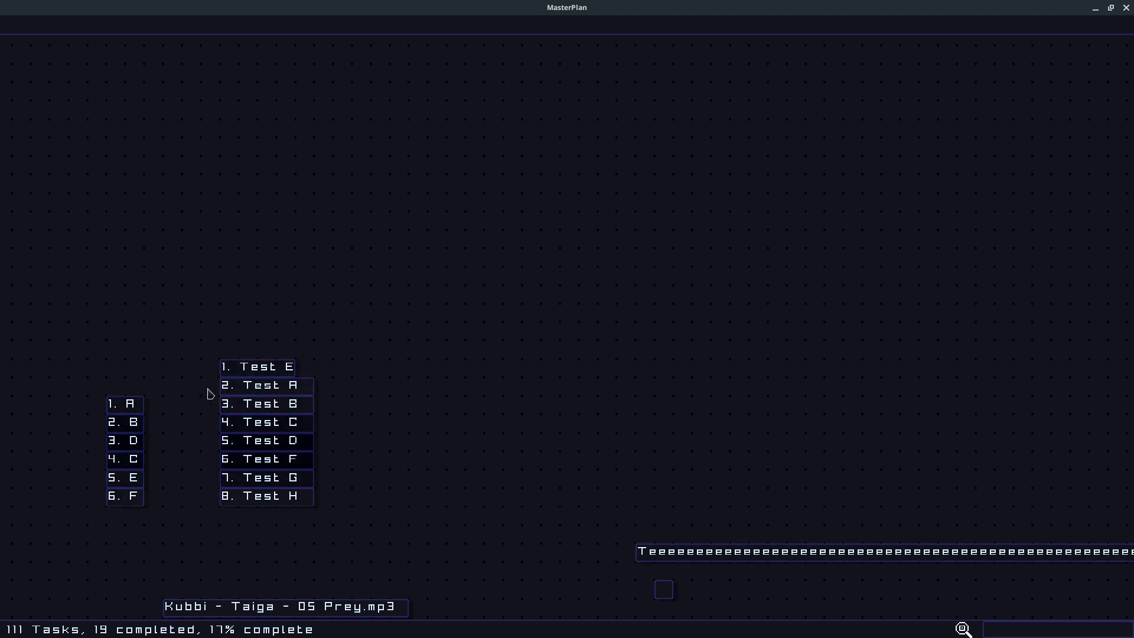
pyautogui.doubleClick(246, 395)
pyautogui.click(235, 502)
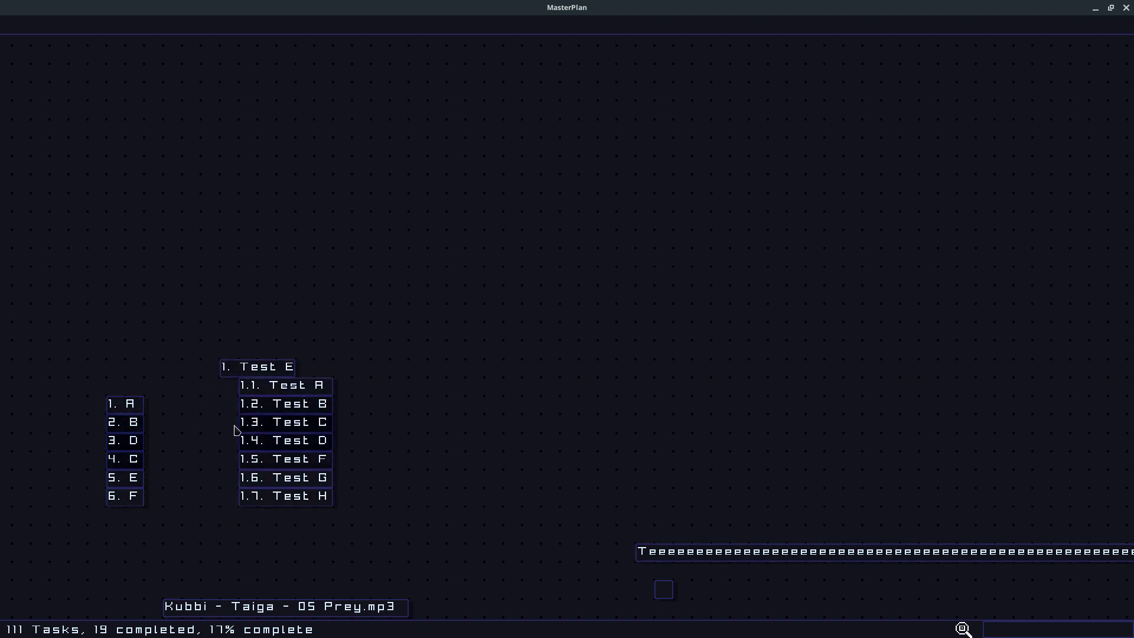
pyautogui.moveTo(234, 427); pyautogui.dragTo(253, 447)
pyautogui.click(237, 465)
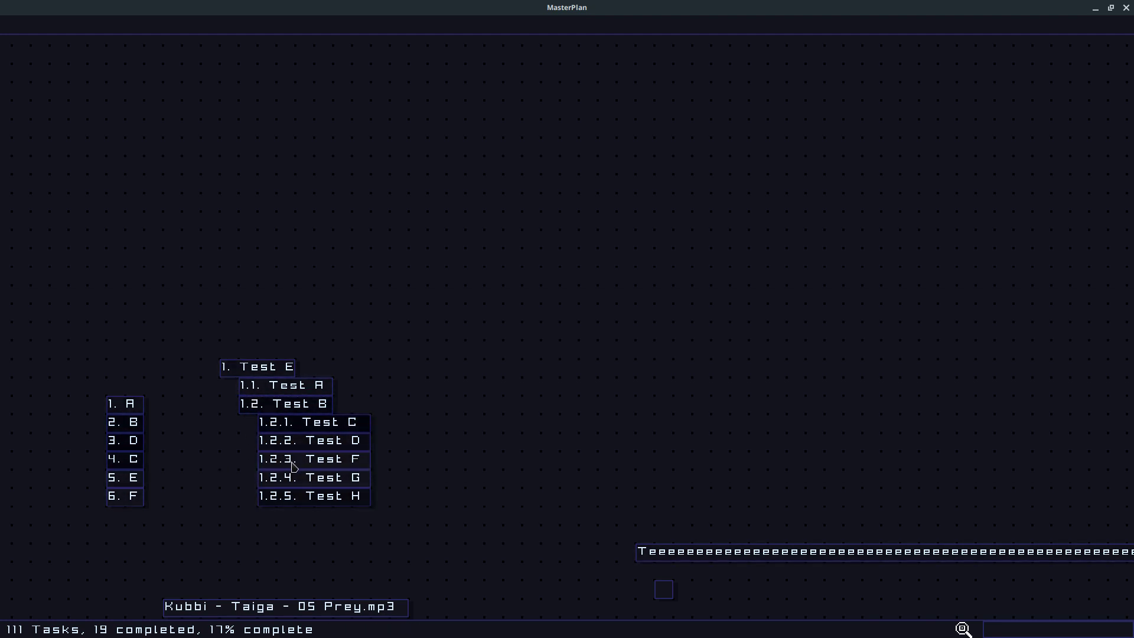
pyautogui.moveTo(321, 512); pyautogui.dragTo(322, 513)
pyautogui.press('Tab')
pyautogui.click(237, 500)
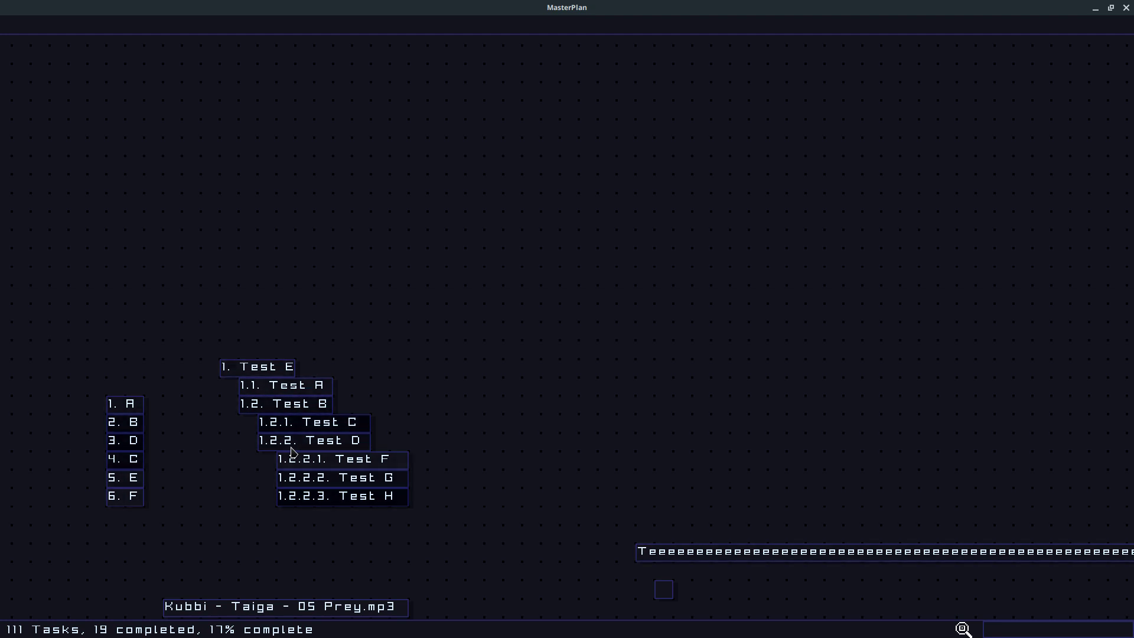
# Step: Select Test F and walk the task selection up and down through the nested Test list
pyautogui.click(260, 448)
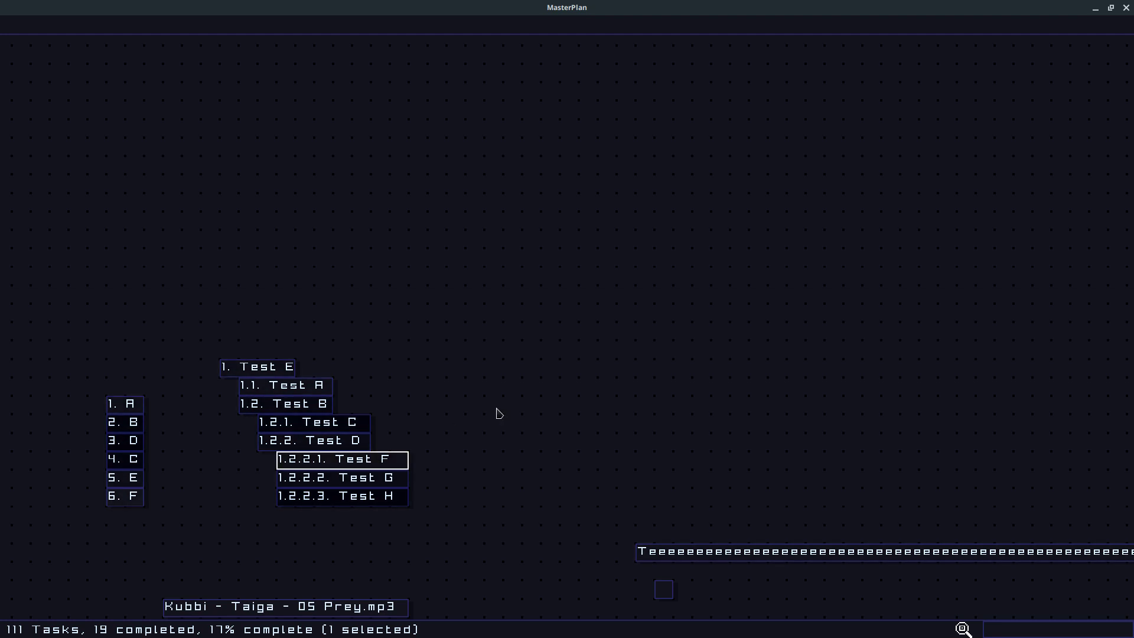
pyautogui.press('Up')
pyautogui.press('Up')
pyautogui.press('Down')
pyautogui.press('Down')
pyautogui.press('Up')
pyautogui.press('Up')
pyautogui.press('Up')
pyautogui.press('Up')
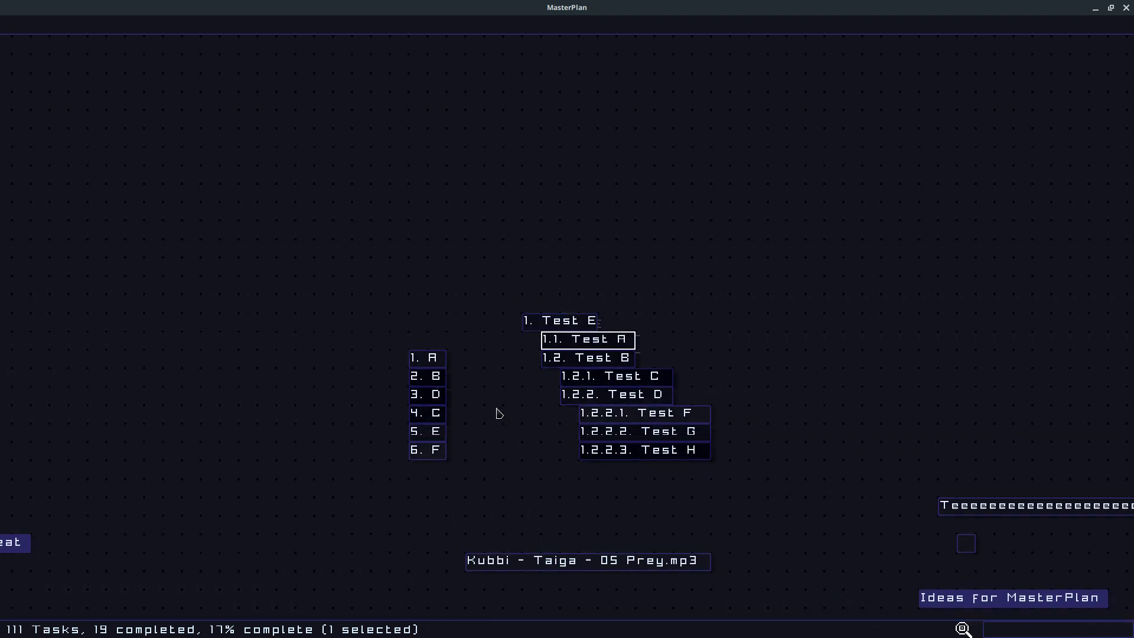
pyautogui.press('Down')
pyautogui.press('Down')
pyautogui.press('Down')
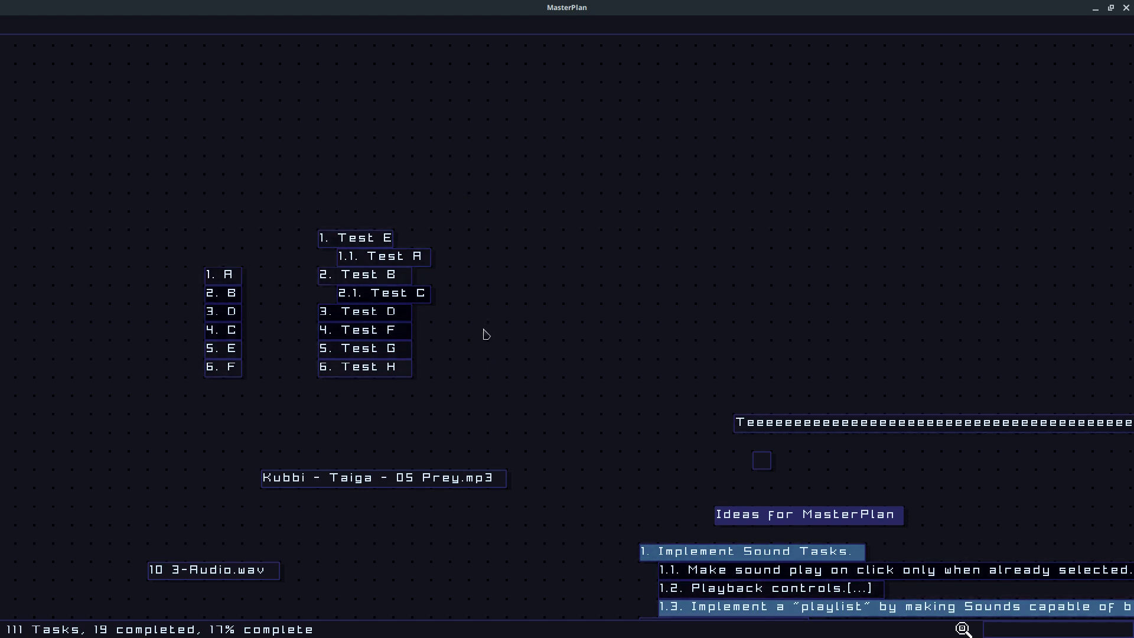
# Step: Check the "Massive changes, whoops." commit notes again in Visual Studio Code and go back to the MasterPlan canvas
pyautogui.moveTo(559, 379); pyautogui.dragTo(420, 264)
pyautogui.hotkey('alt', 'Tab')
pyautogui.moveTo(151, 219)
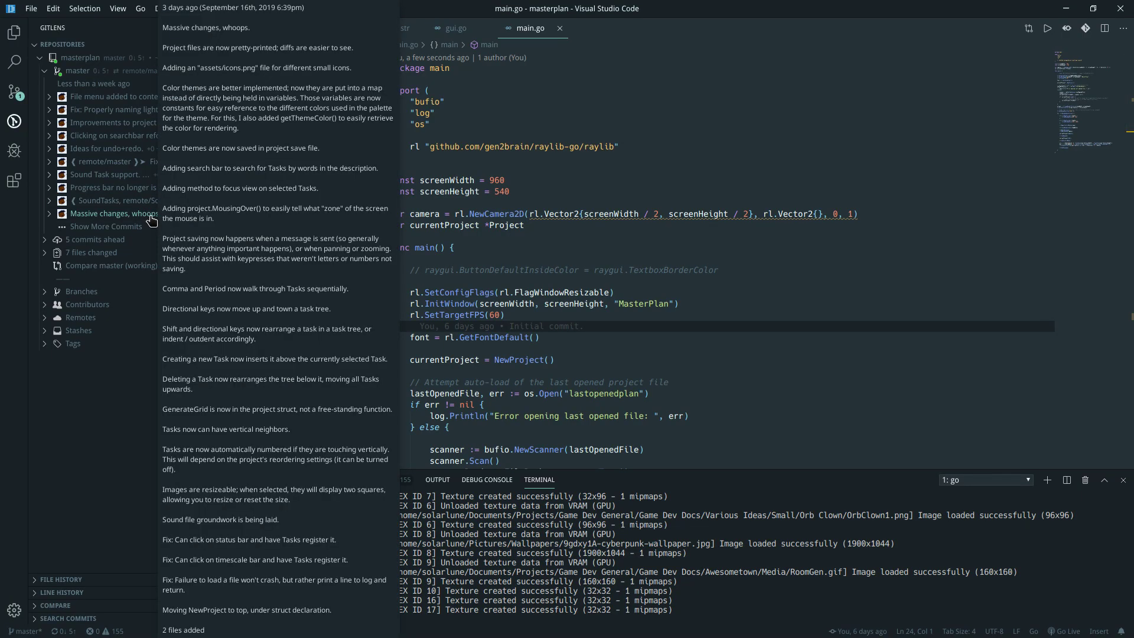
pyautogui.hotkey('alt', 'Tab')
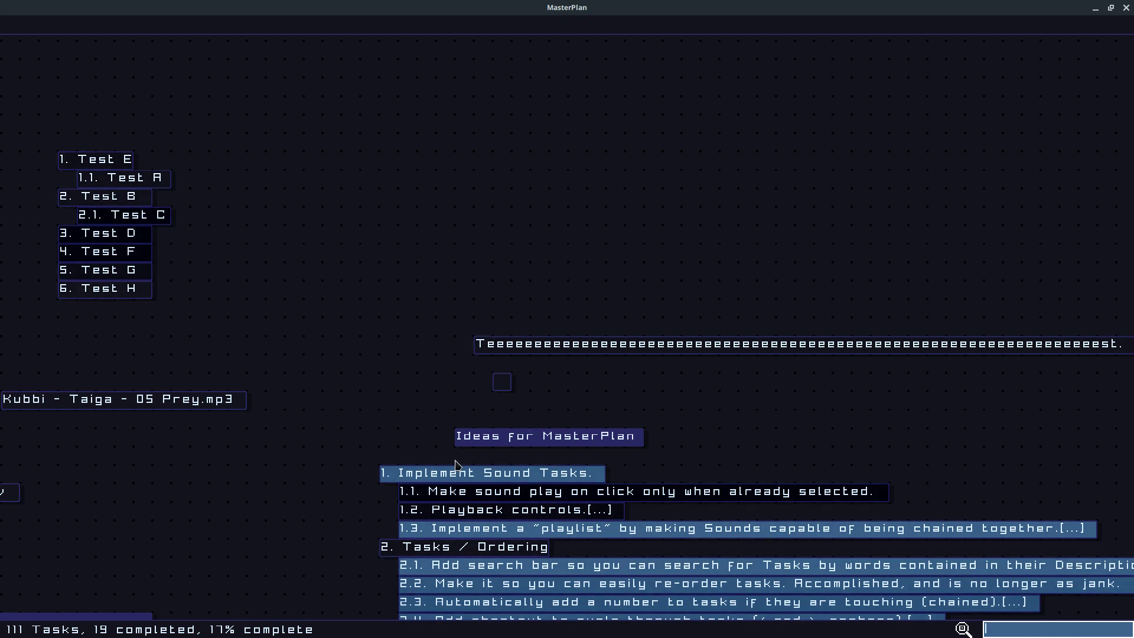
# Step: Search the project's tasks for "undo"
pyautogui.moveTo(432, 505); pyautogui.dragTo(422, 453)
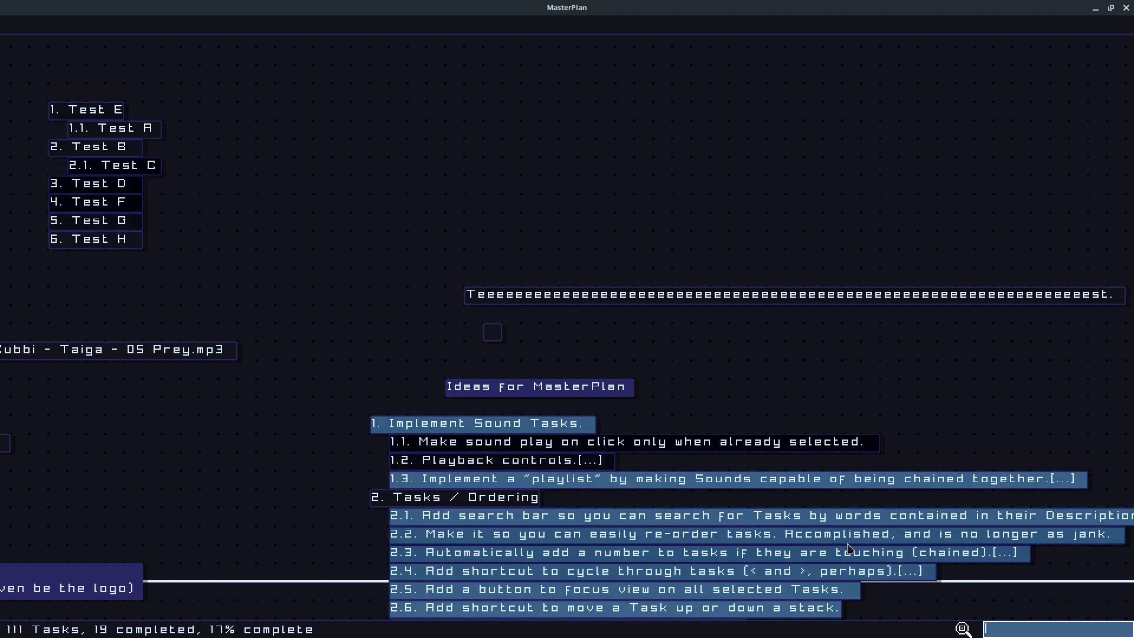
pyautogui.moveTo(962, 579); pyautogui.dragTo(953, 418)
pyautogui.click(1019, 630)
pyautogui.write('undo')
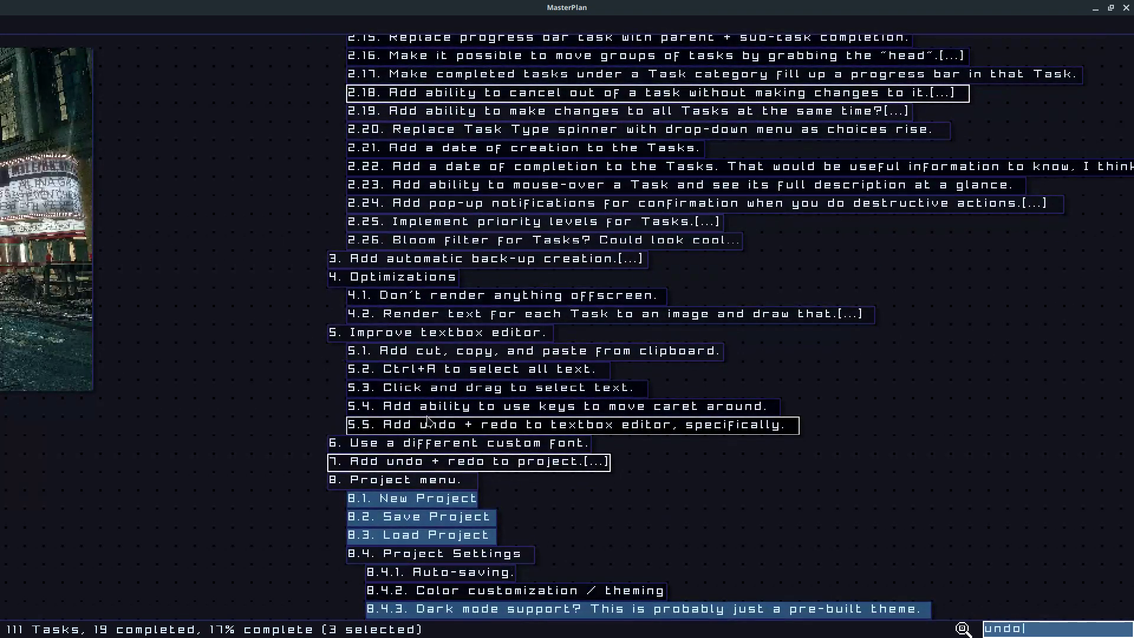
# Step: Look over the tasks matching the search and open "Add ability to cancel out of a task without making changes to it."
pyautogui.moveTo(535, 423); pyautogui.dragTo(537, 442)
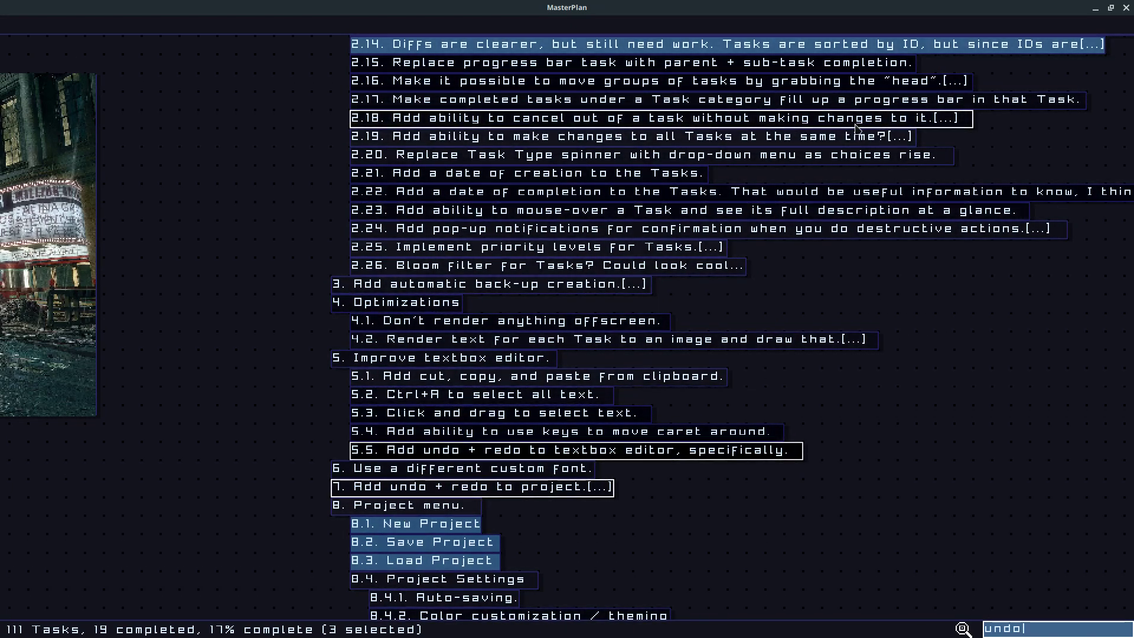
pyautogui.moveTo(426, 452); pyautogui.dragTo(467, 395)
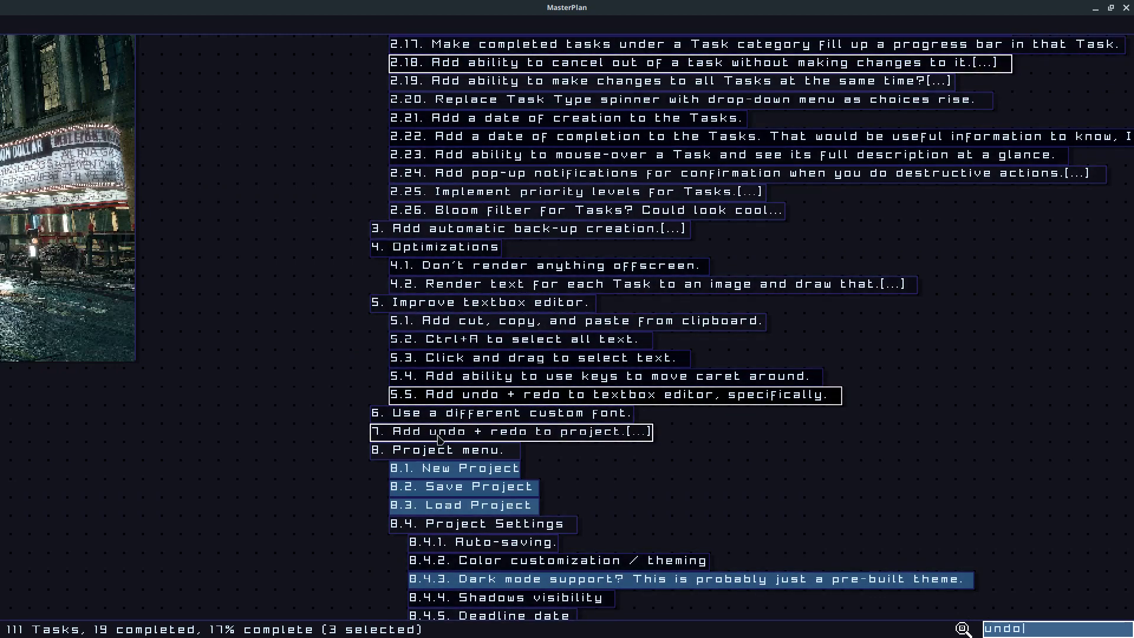
pyautogui.press('Return')
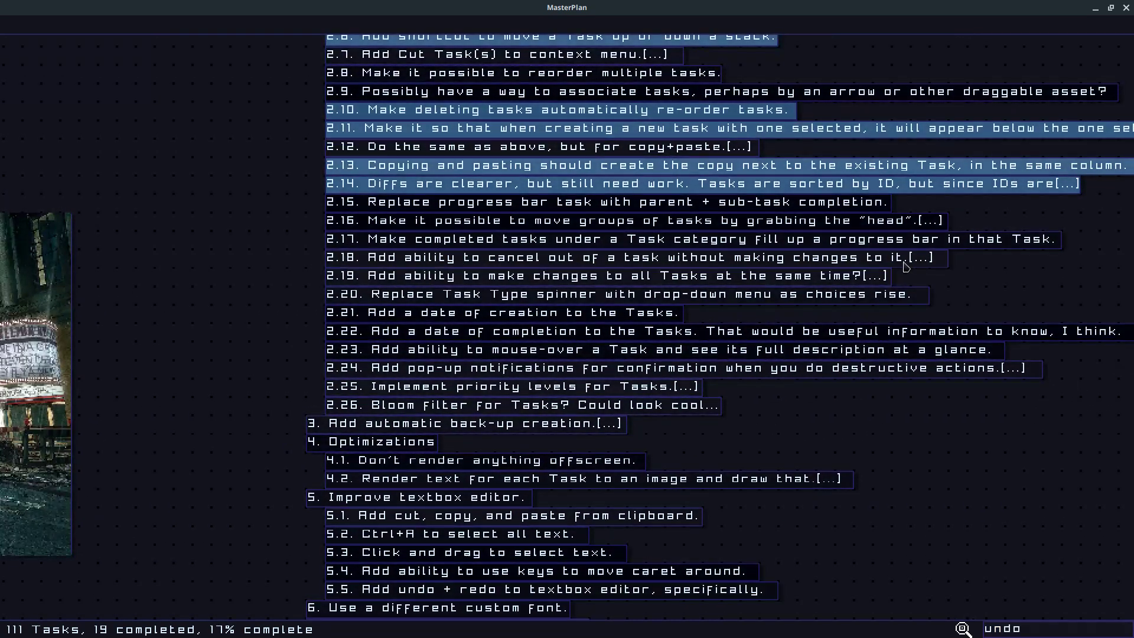
pyautogui.doubleClick(747, 260)
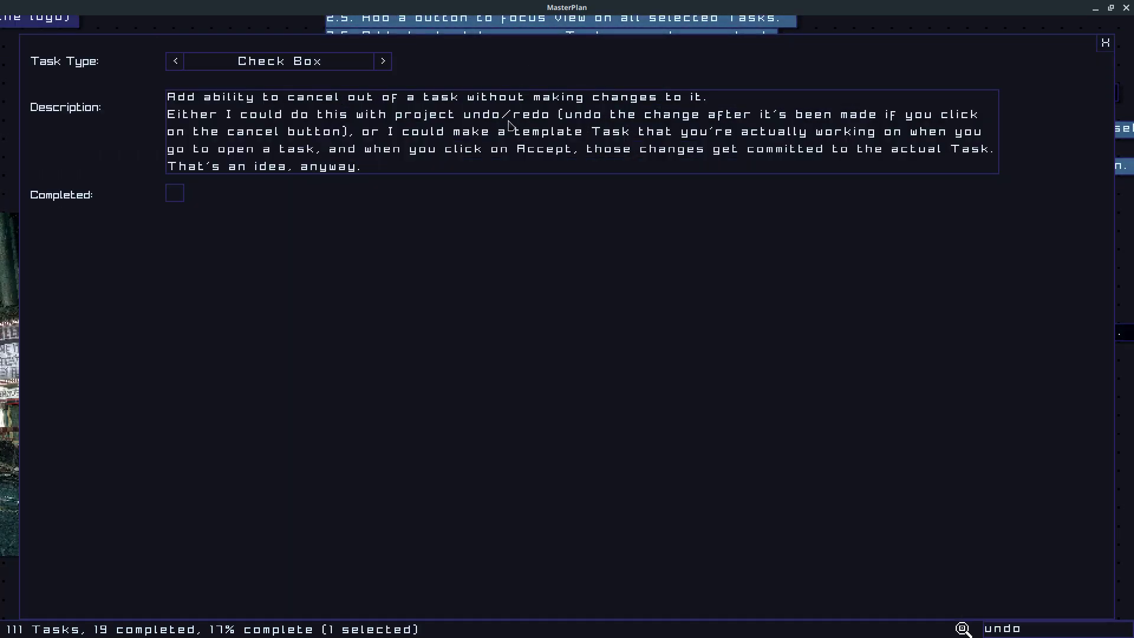
# Step: Close the task's details and bring the tasks matching "undo" back into view, then look over the surrounding ideas list
pyautogui.click(1106, 43)
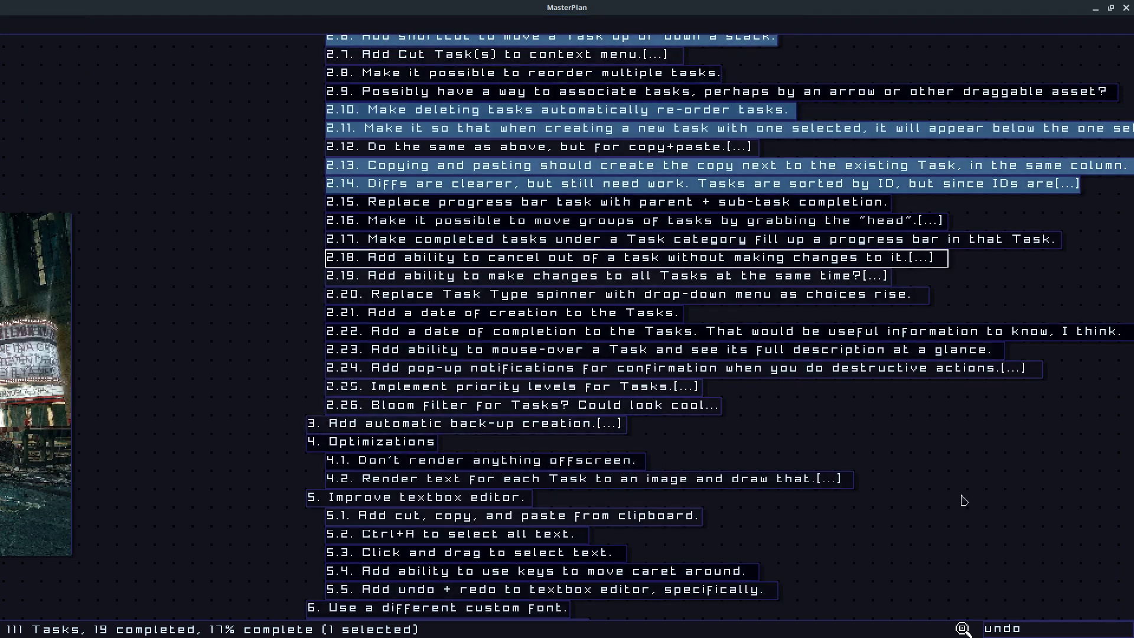
pyautogui.press('Return')
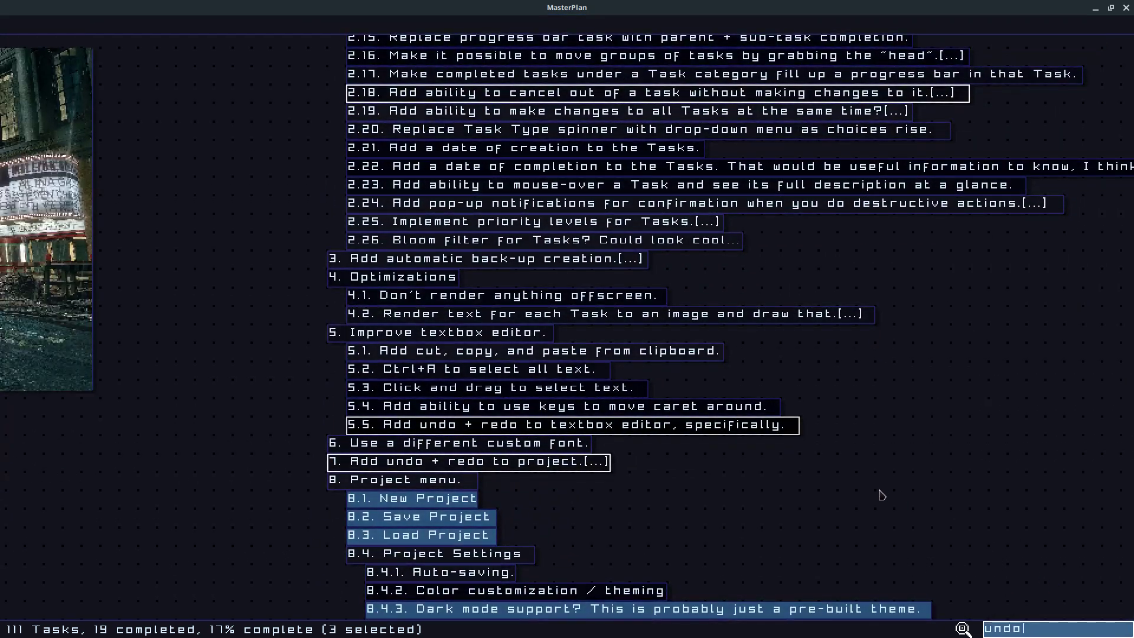
pyautogui.scroll(-3, 868, 512)
pyautogui.scroll(3, 829, 450)
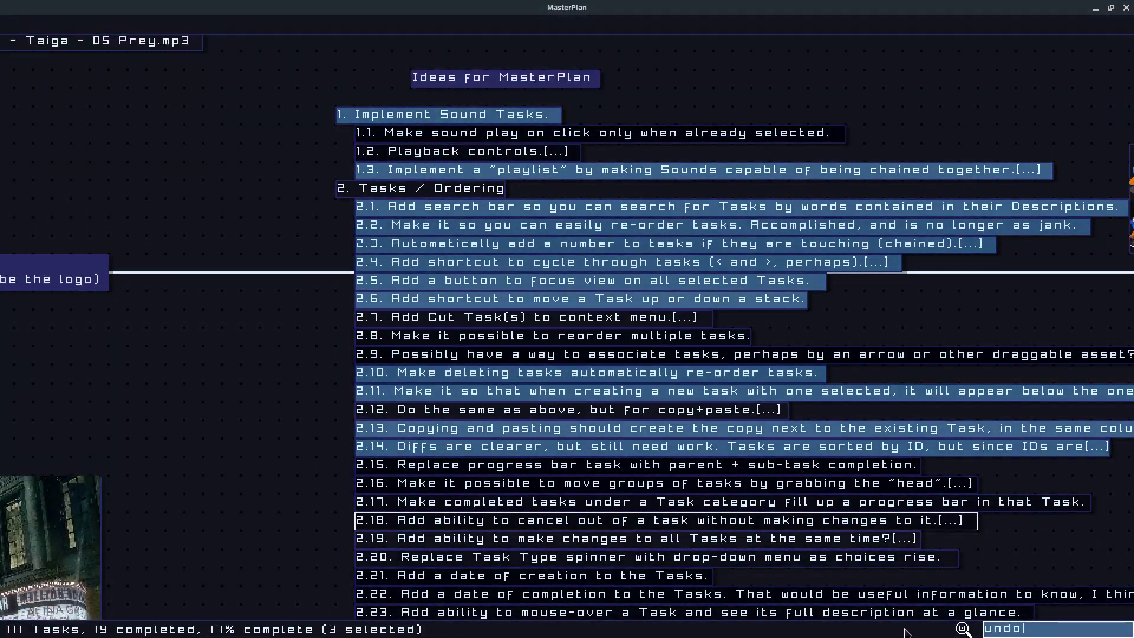
pyautogui.moveTo(568, 226); pyautogui.dragTo(641, 482)
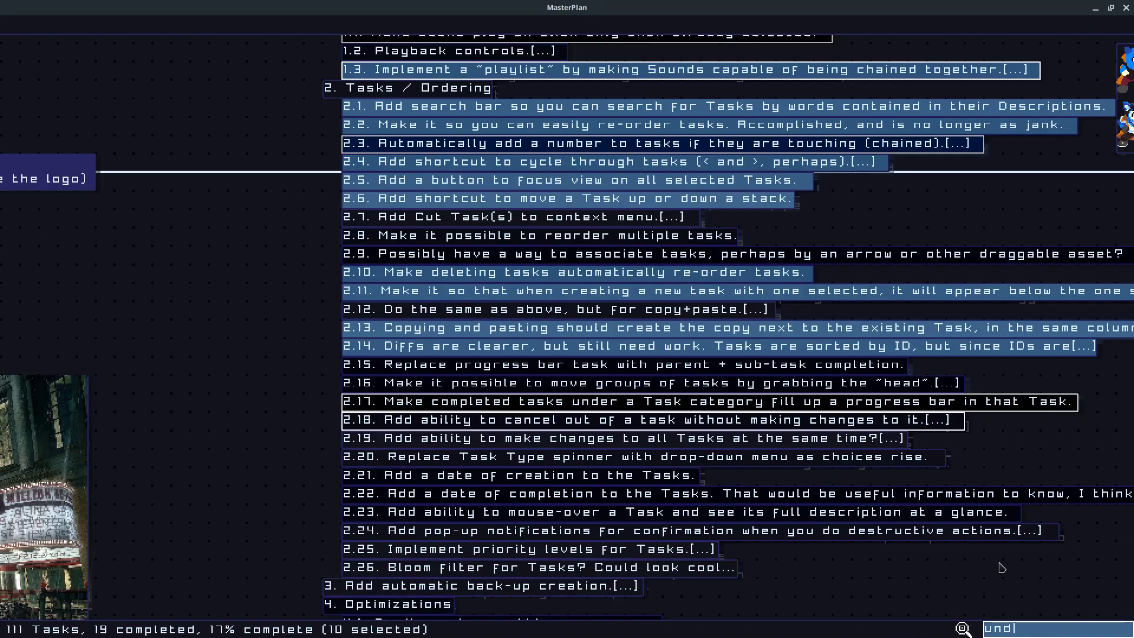
# Step: Clear the search text and deselect all tasks on the canvas
pyautogui.press('BackSpace')
pyautogui.press('BackSpace')
pyautogui.press('BackSpace')
pyautogui.click(833, 425)
pyautogui.moveTo(631, 268); pyautogui.dragTo(578, 300)
# Step: Reread the "Massive changes, whoops." commit notes in Visual Studio Code and return to MasterPlan
pyautogui.hotkey('alt', 'Tab')
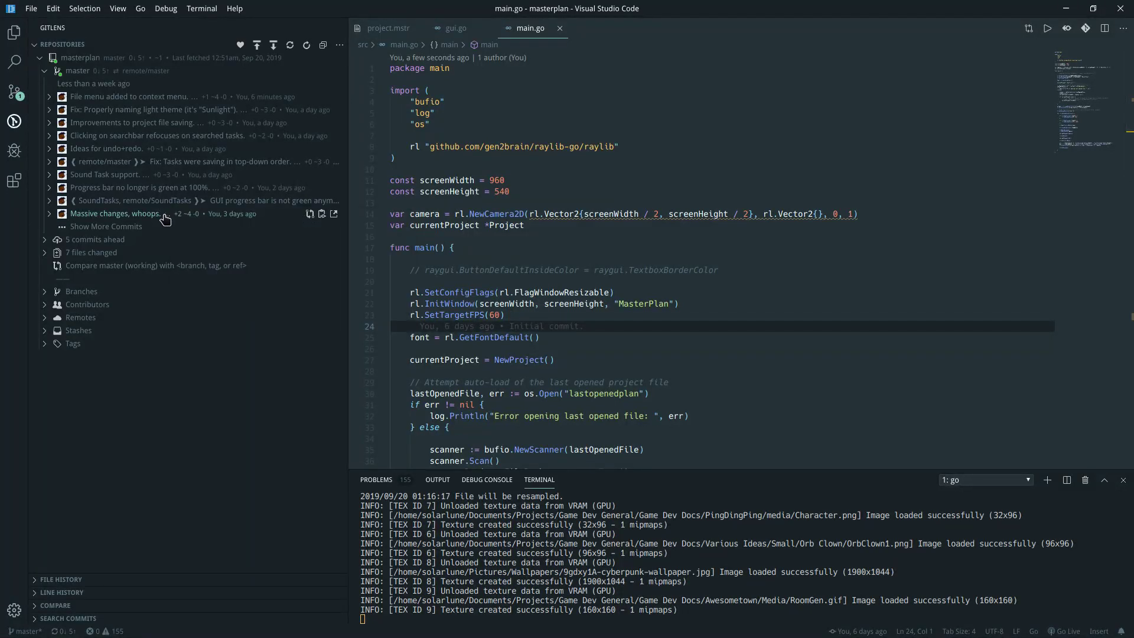
pyautogui.moveTo(165, 219)
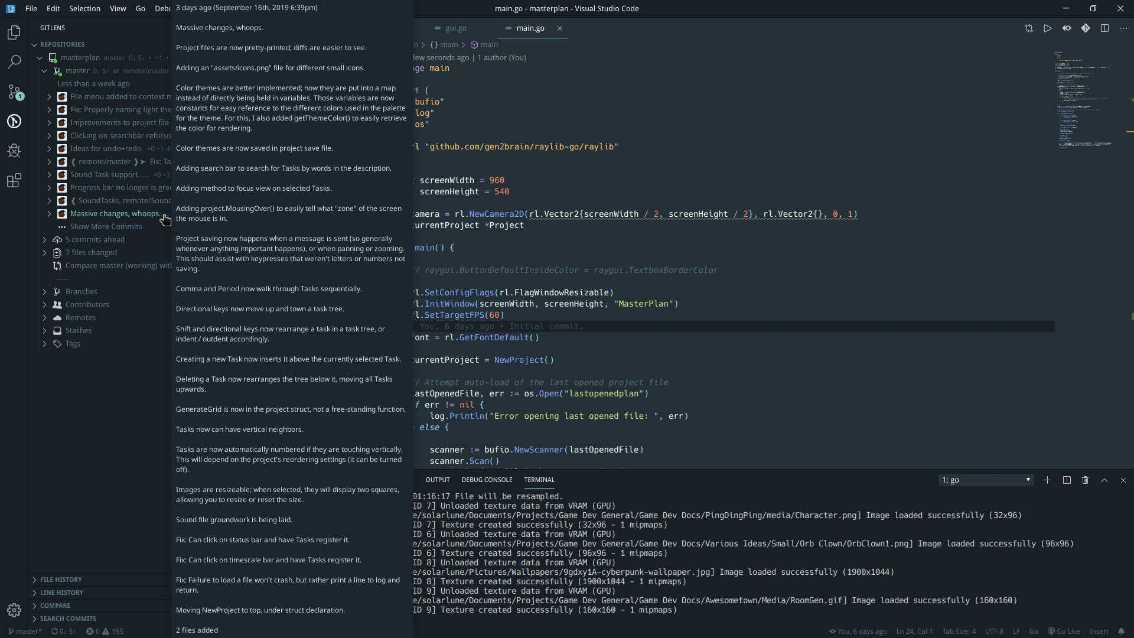
pyautogui.hotkey('alt', 'Tab')
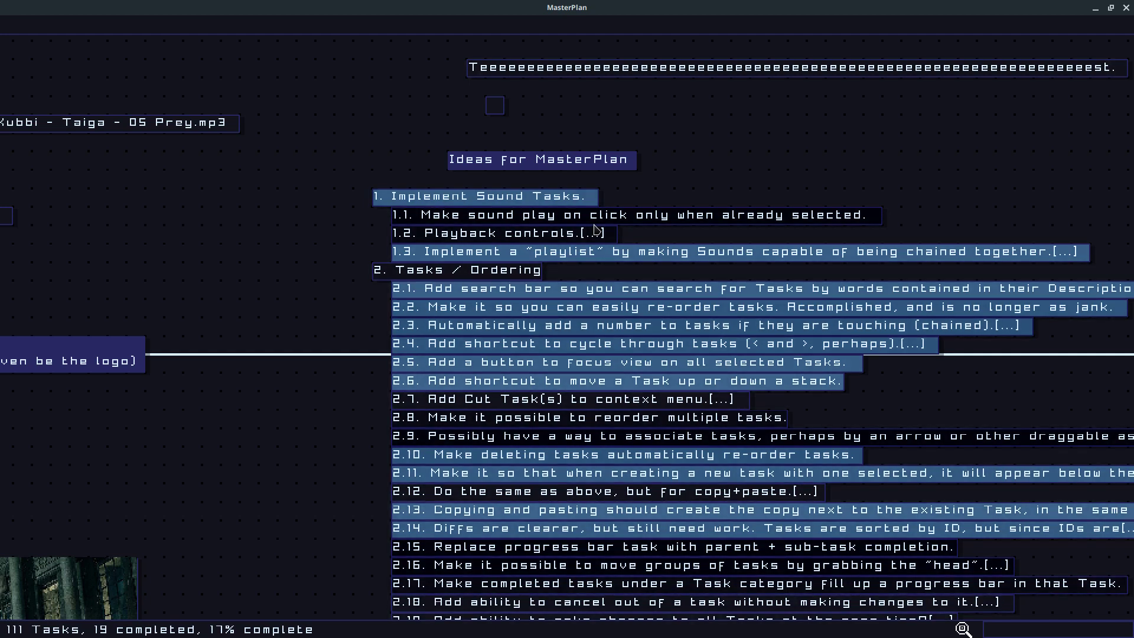
# Step: Switch to the browser and read upward through the viewer comments on the YouTube video, comparing them with the MasterPlan canvas
pyautogui.hotkey('alt', 'Tab')
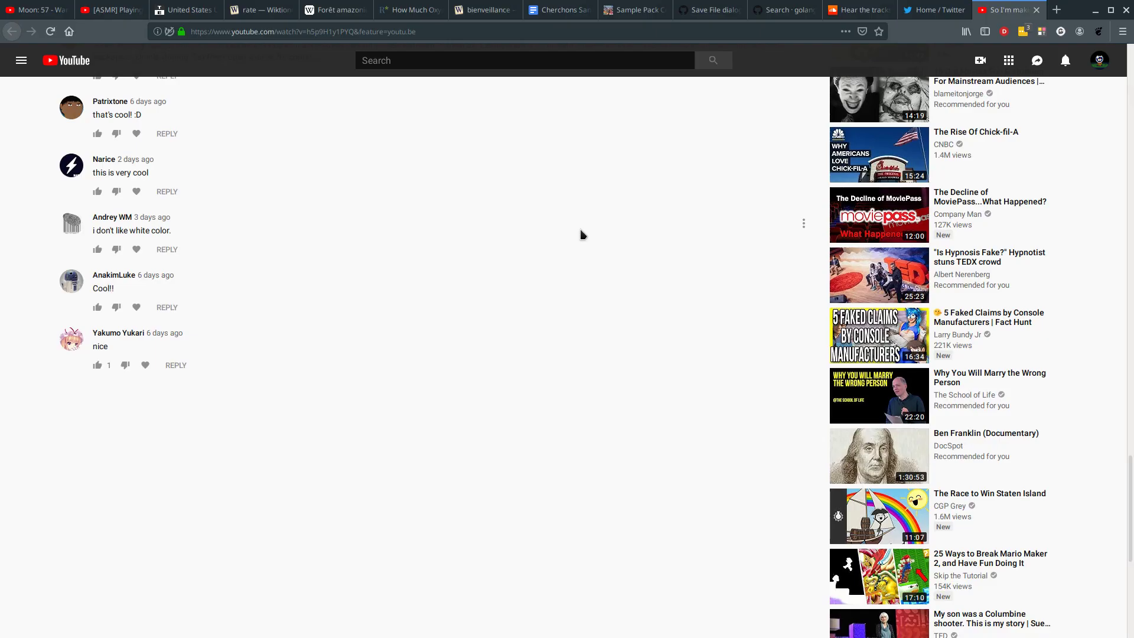
pyautogui.hotkey('alt', 'Tab')
pyautogui.hotkey('alt', 'Tab')
pyautogui.scroll(1, 382, 332)
pyautogui.scroll(1, 370, 342)
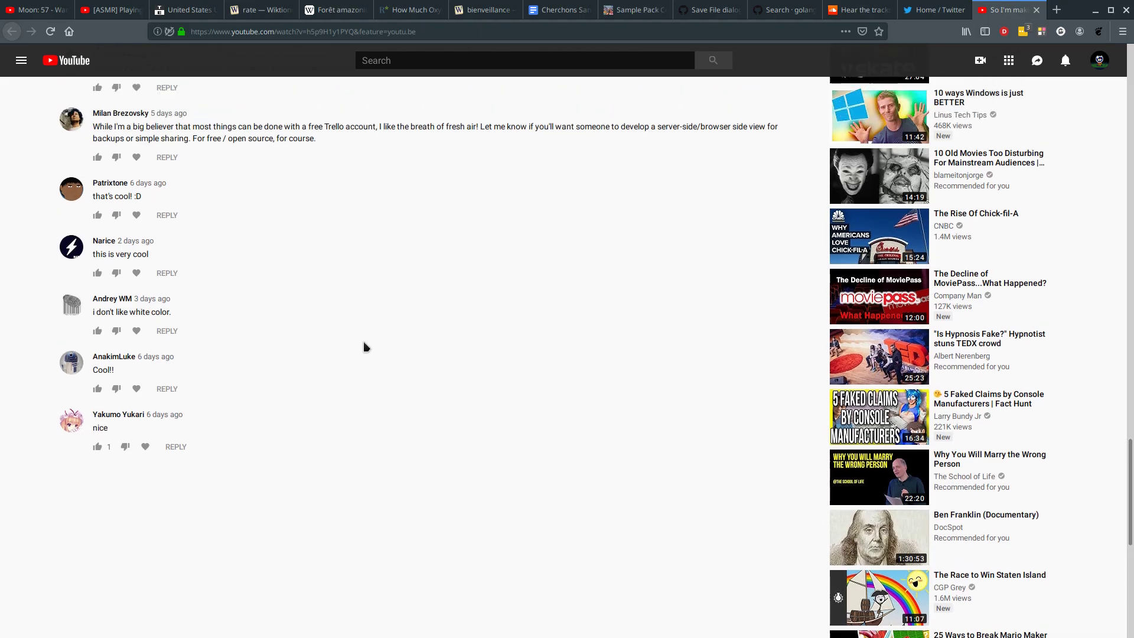
pyautogui.scroll(1, 463, 307)
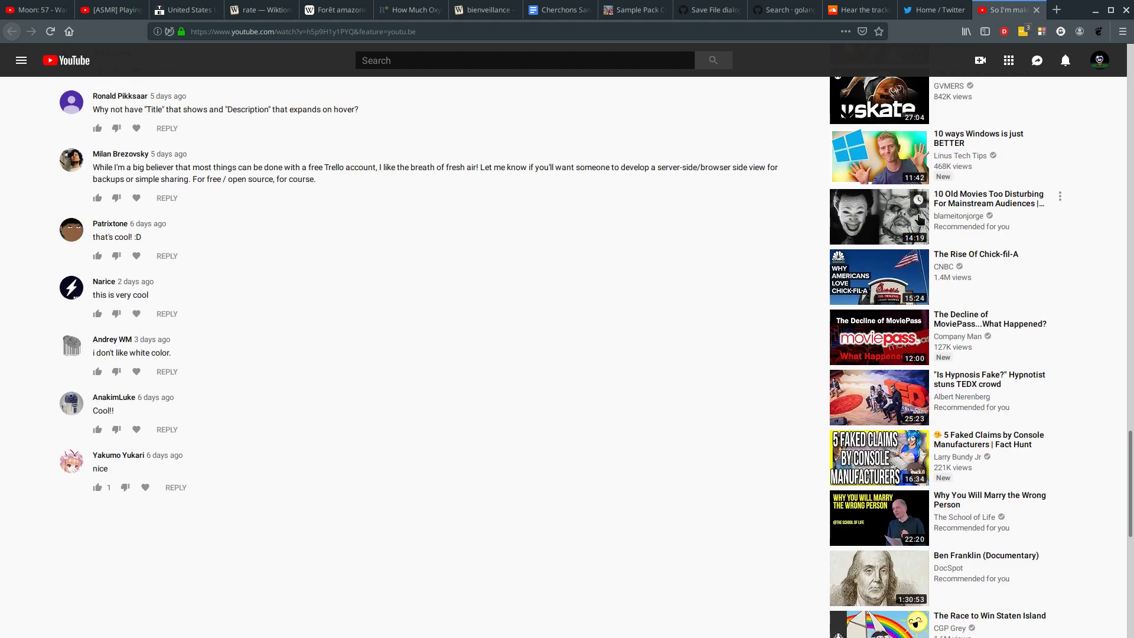
pyautogui.scroll(2, 172, 476)
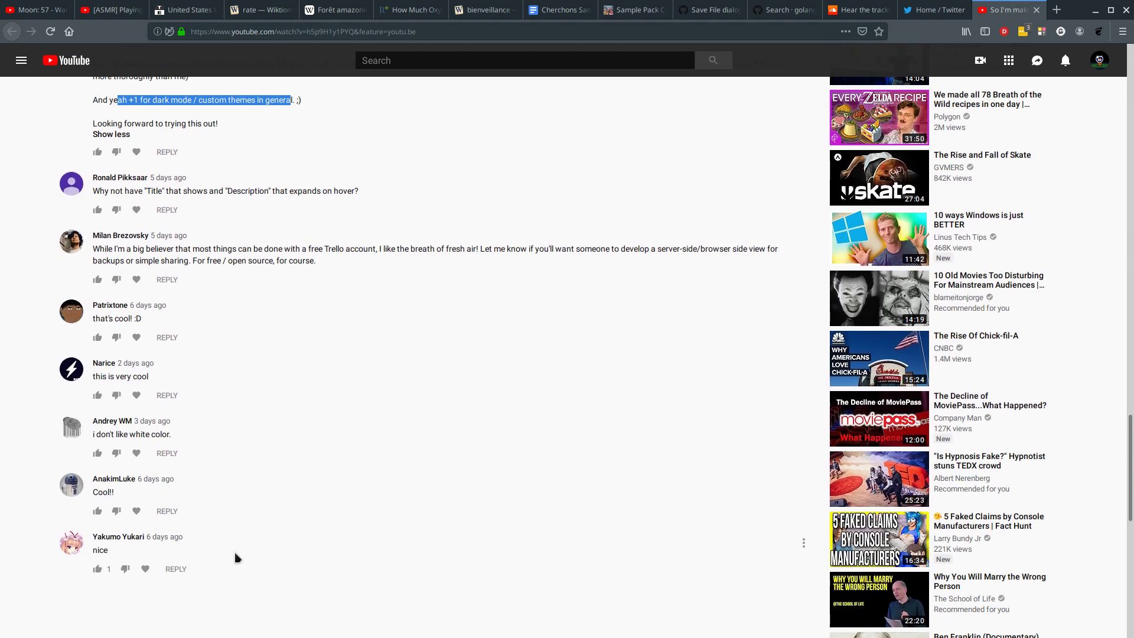
pyautogui.scroll(2, 228, 502)
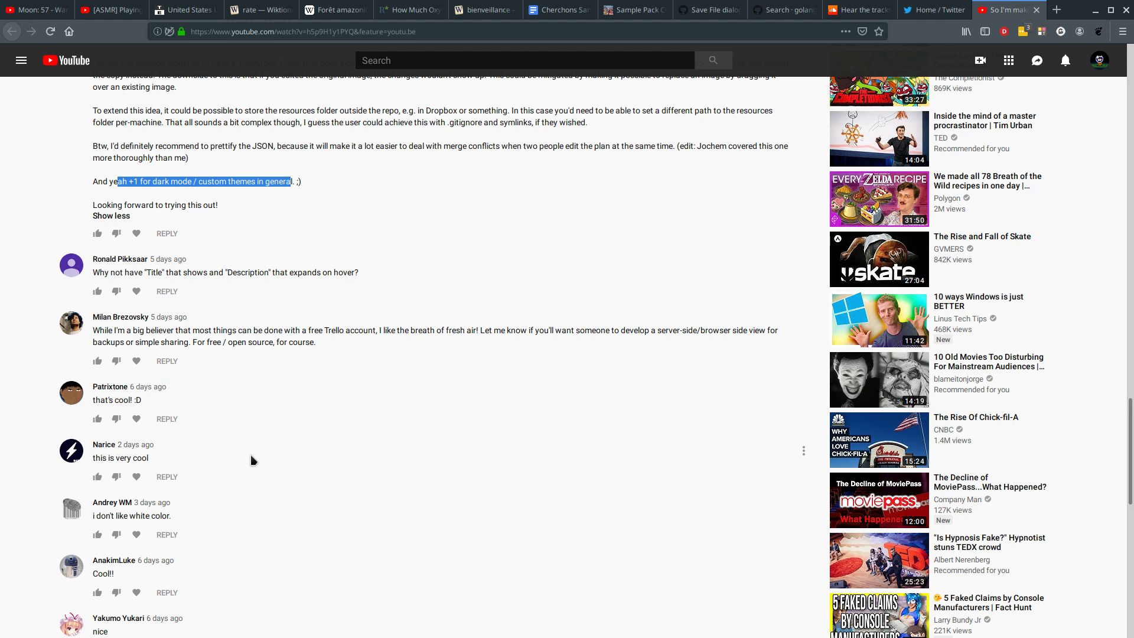
pyautogui.click(253, 460)
pyautogui.scroll(-1, 260, 331)
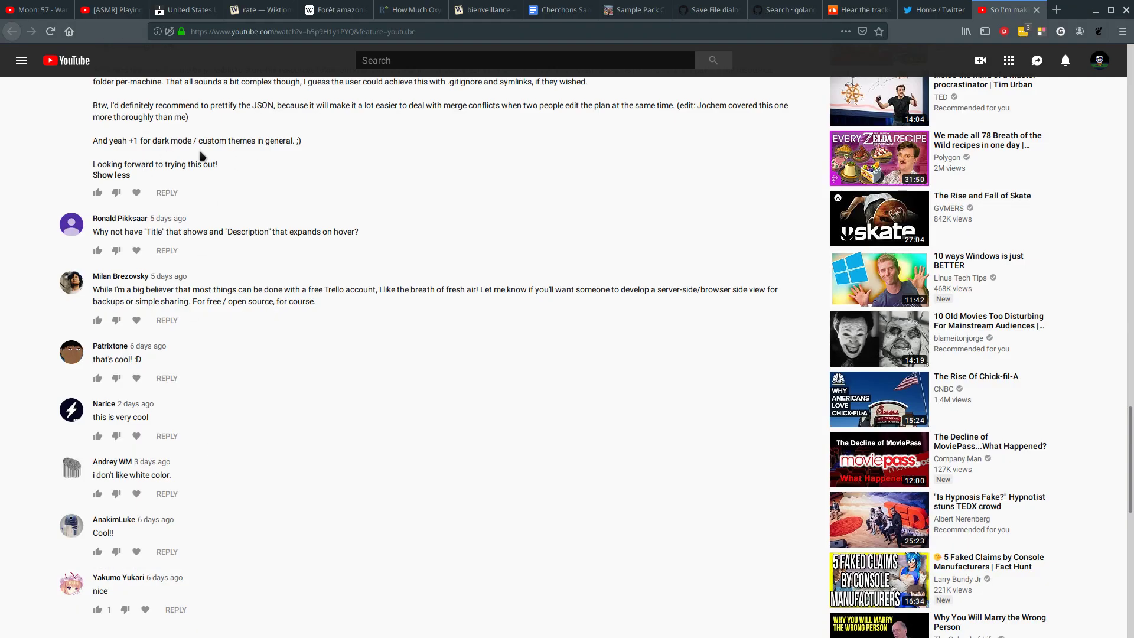
pyautogui.hotkey('alt', 'Tab')
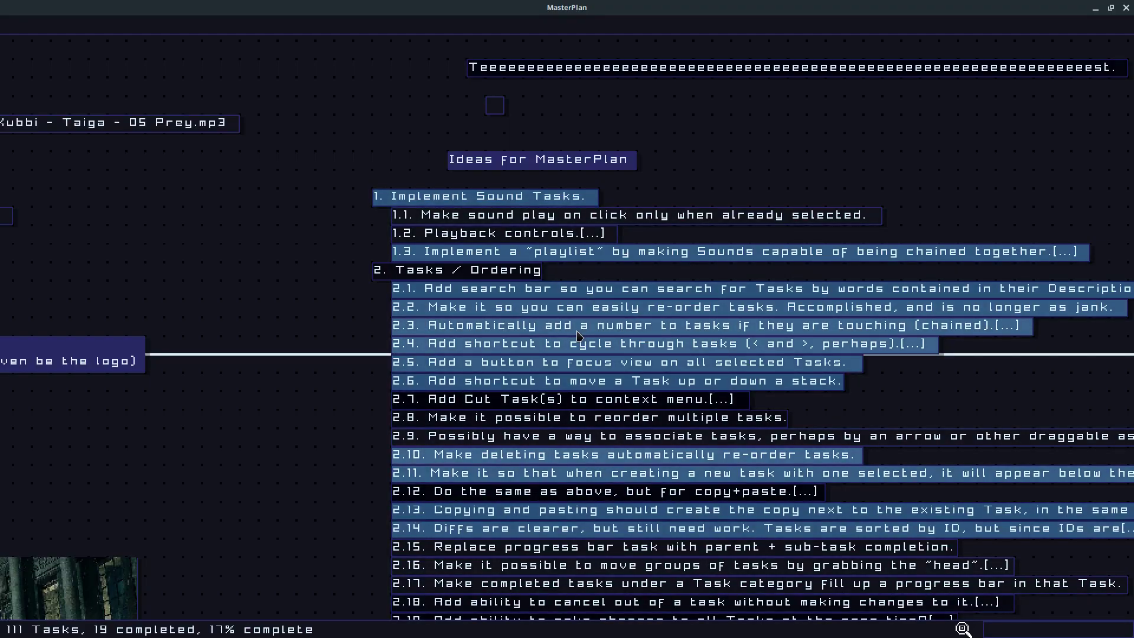
pyautogui.hotkey('alt', 'Tab')
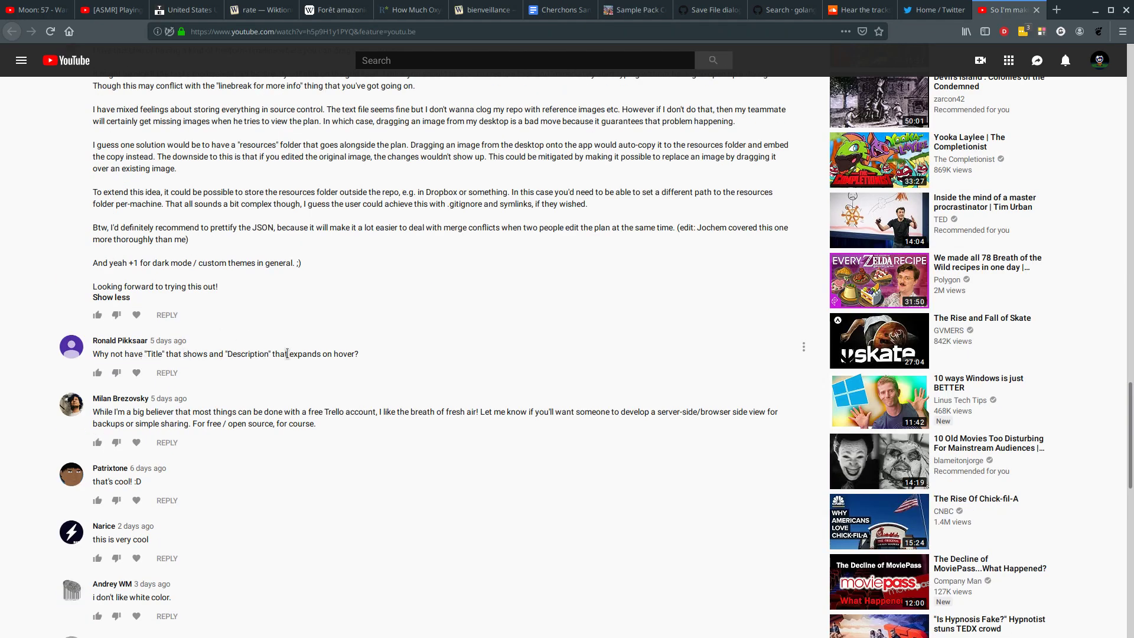
# Step: Return to MasterPlan, open the description of "Make sound play on click only when already selected." for editing, and close the task unchanged
pyautogui.hotkey('alt', 'Tab')
pyautogui.click(437, 270)
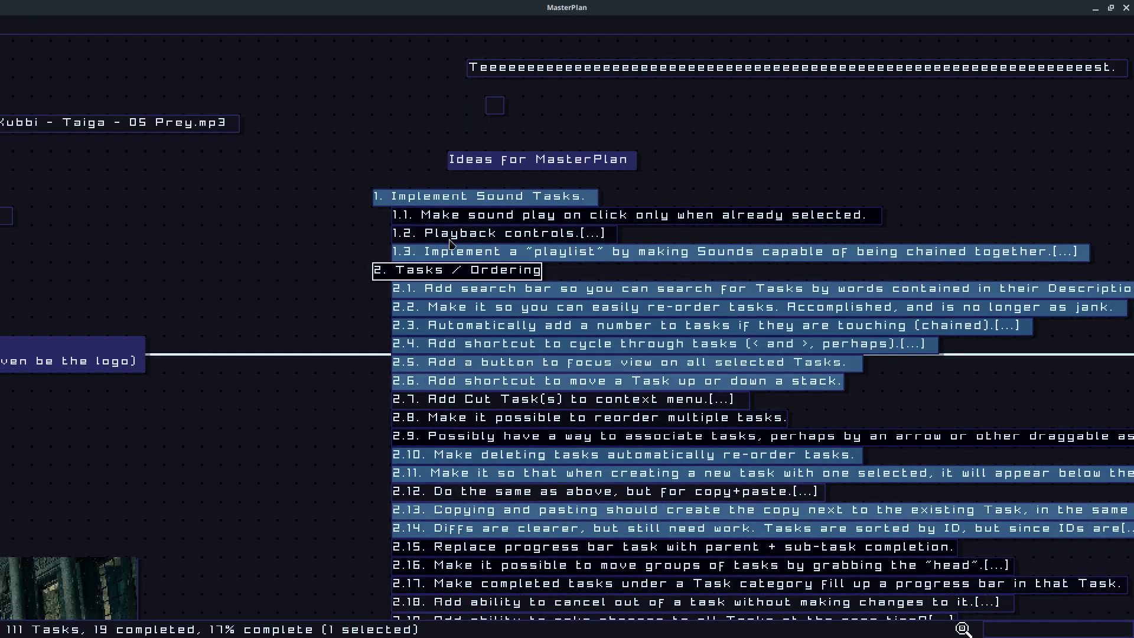
pyautogui.doubleClick(671, 214)
pyautogui.click(300, 113)
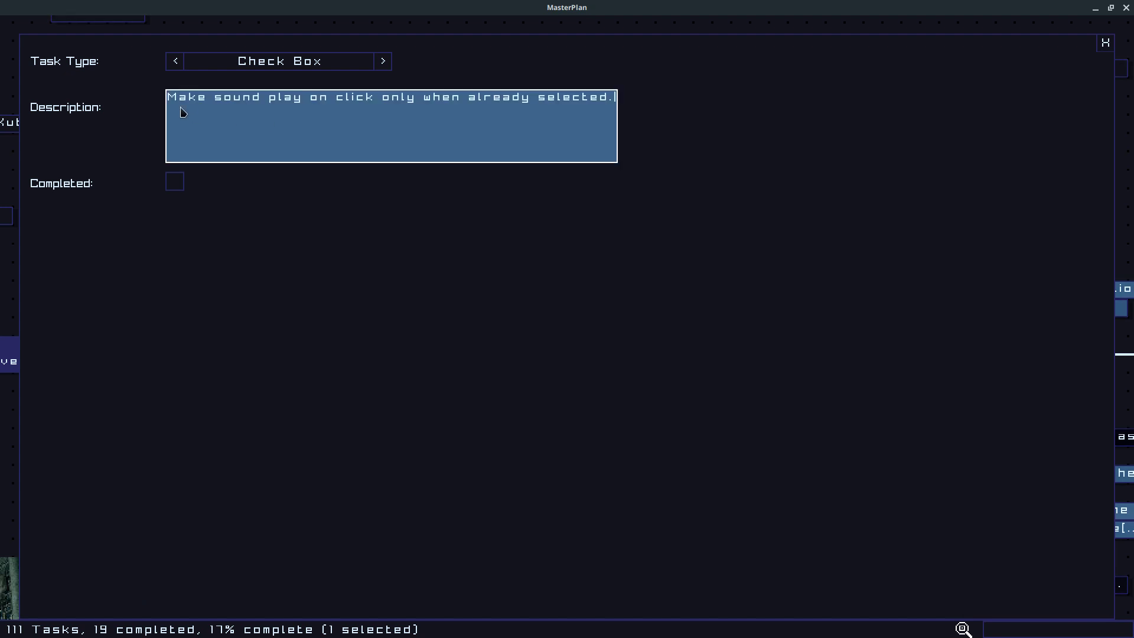
pyautogui.click(1106, 42)
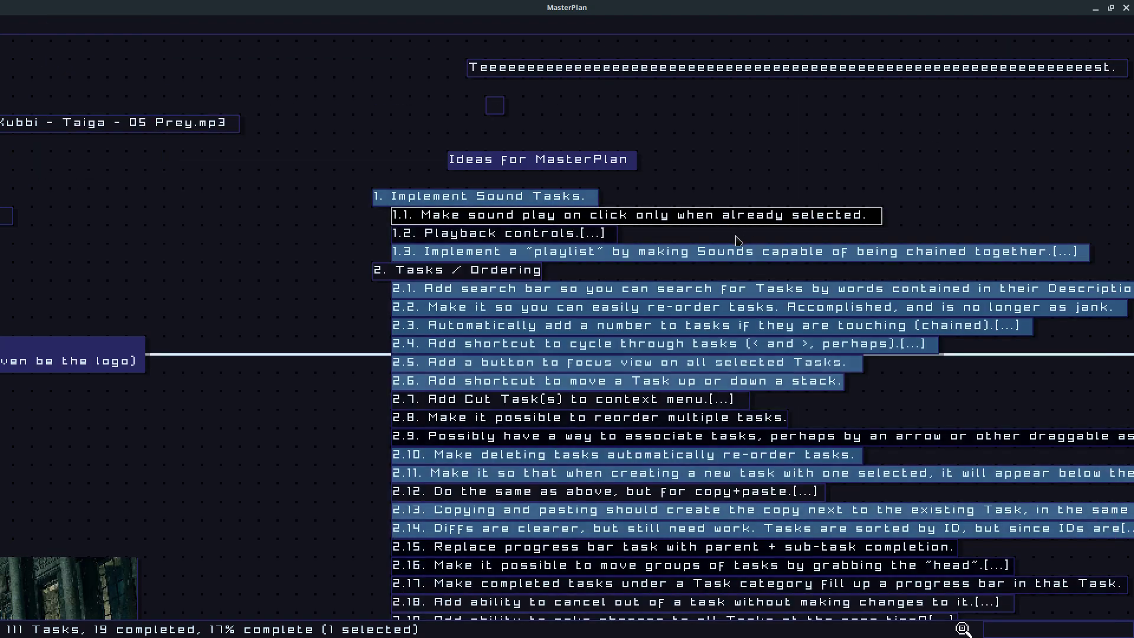
# Step: Reselect task 1.1 under "Implement Sound Tasks.", show its description editor once more, and close it without edits
pyautogui.click(737, 190)
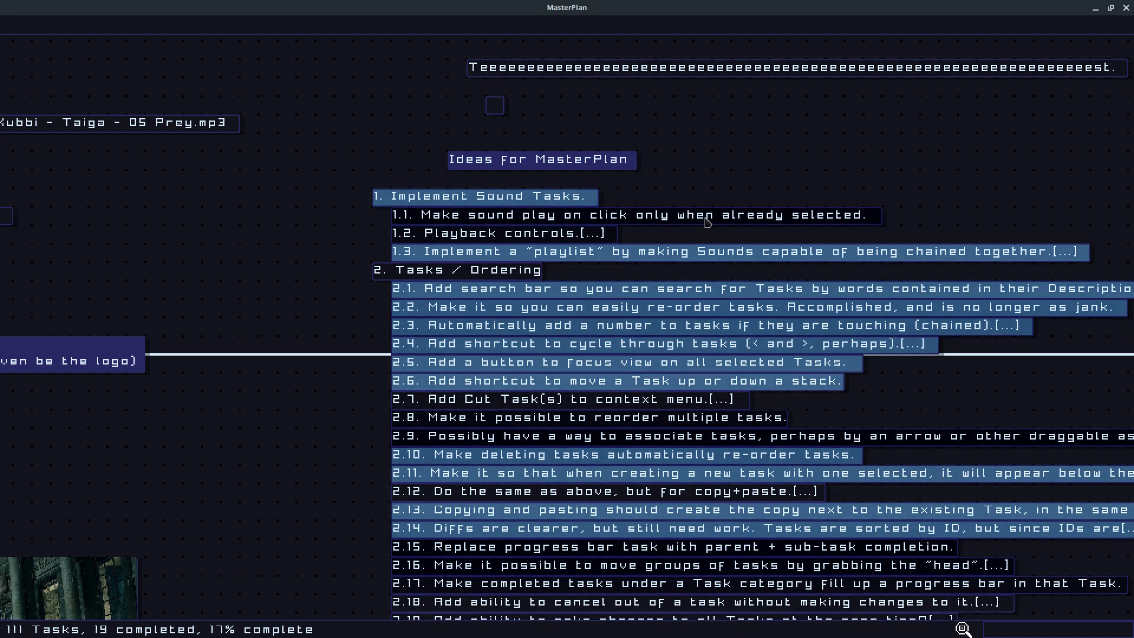
pyautogui.click(807, 215)
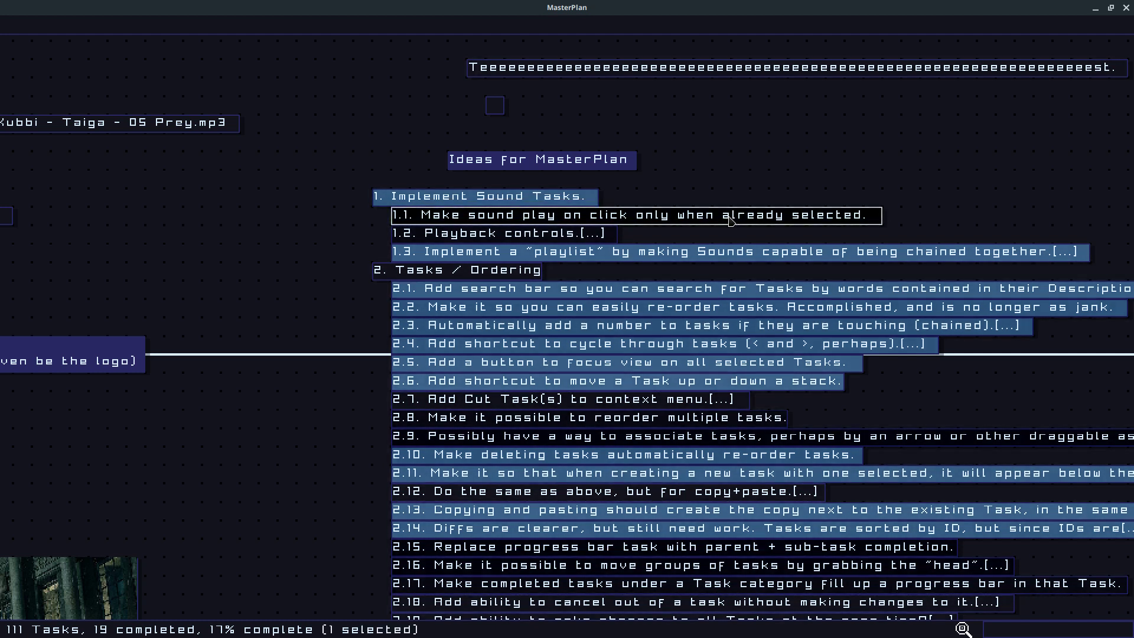
pyautogui.doubleClick(806, 215)
pyautogui.click(448, 156)
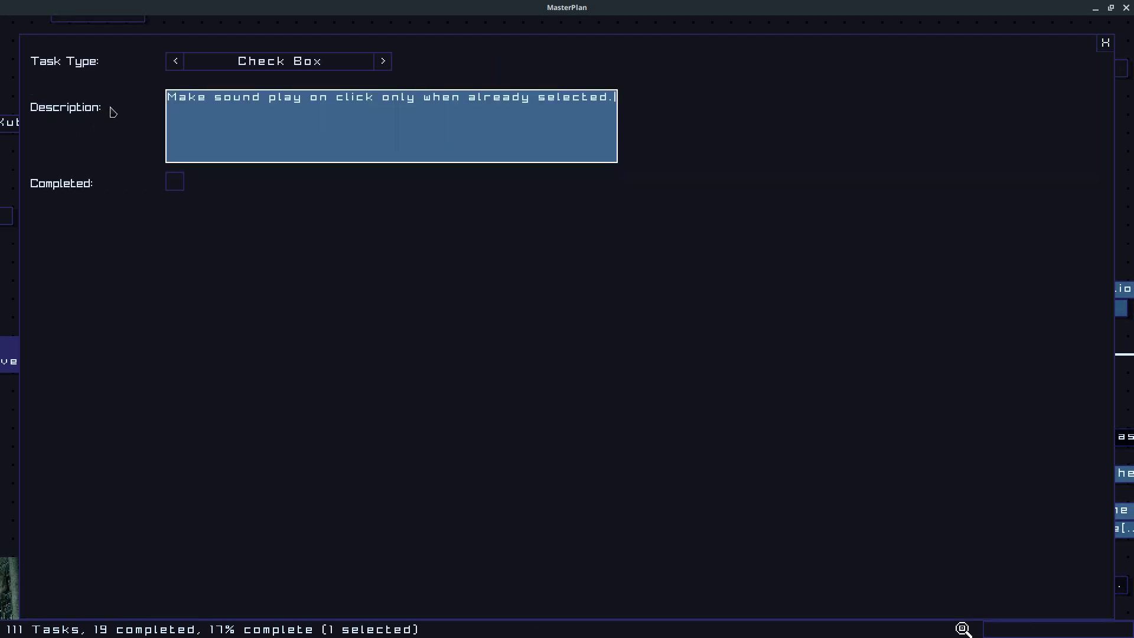
pyautogui.click(1106, 42)
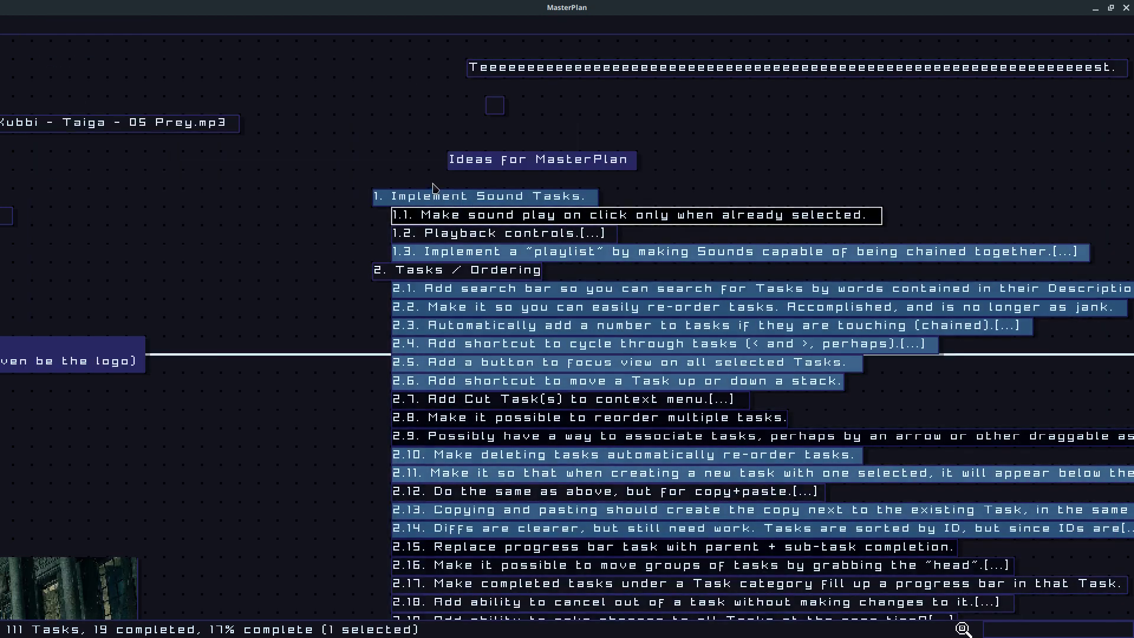
# Step: Switch to the browser and highlight the YouTube comment passage about editing tasks directly on the grid
pyautogui.hotkey('alt', 'Tab')
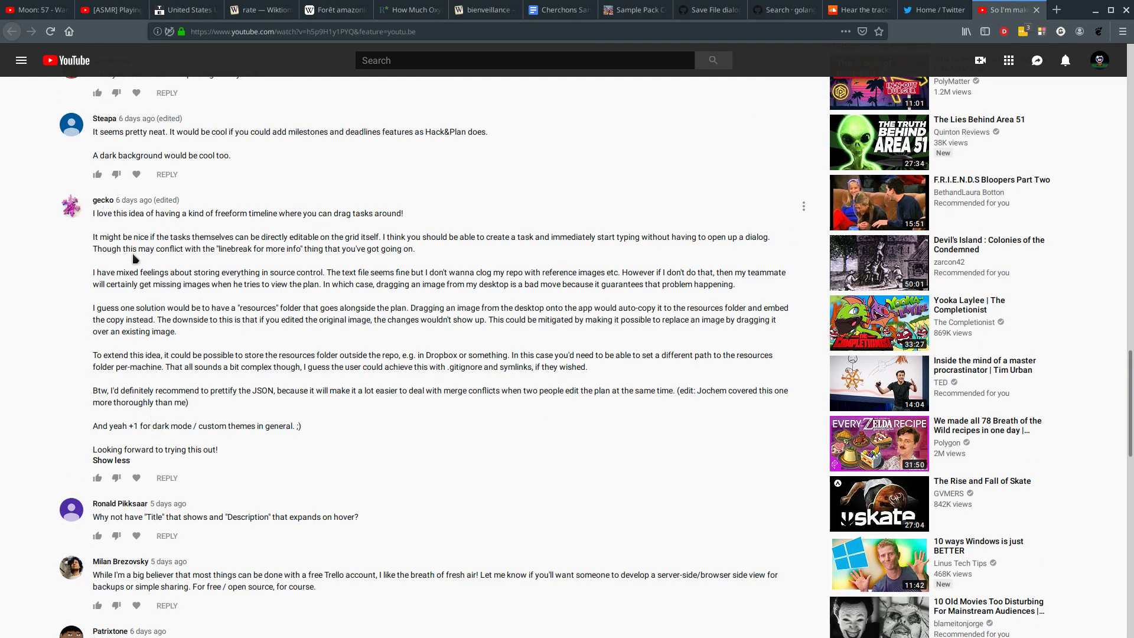
pyautogui.moveTo(91, 199); pyautogui.dragTo(480, 256)
pyautogui.click(280, 246)
pyautogui.moveTo(299, 239); pyautogui.dragTo(387, 241)
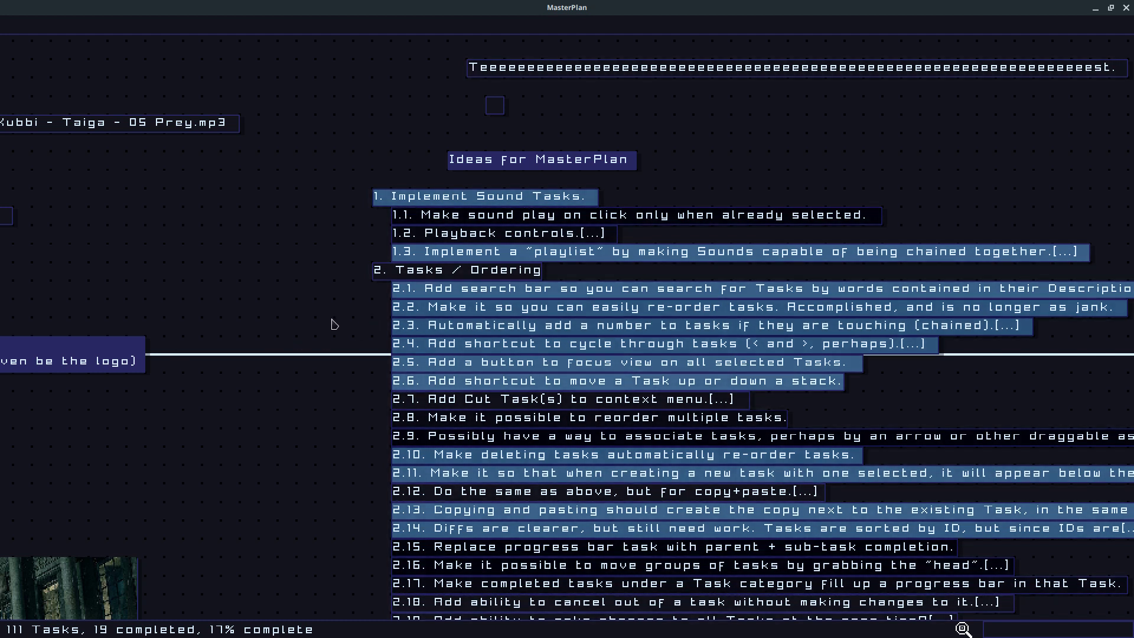
# Step: Switch to Visual Studio Code and open the master.plan file to examine its pretty-printed JSON
pyautogui.hotkey('alt', 'Tab')
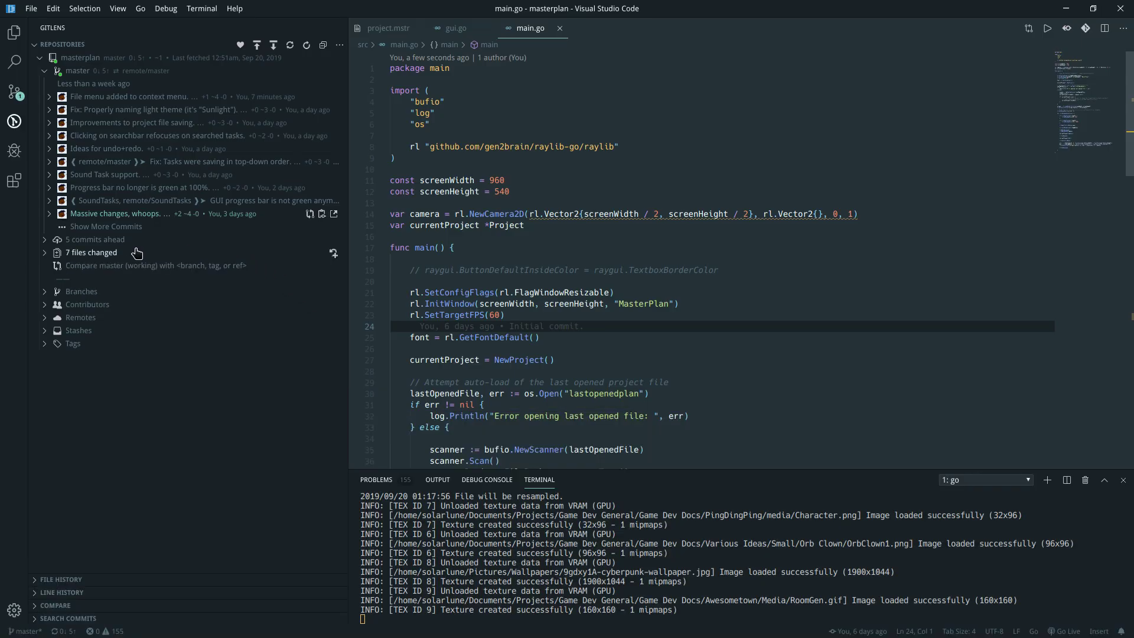
pyautogui.click(16, 41)
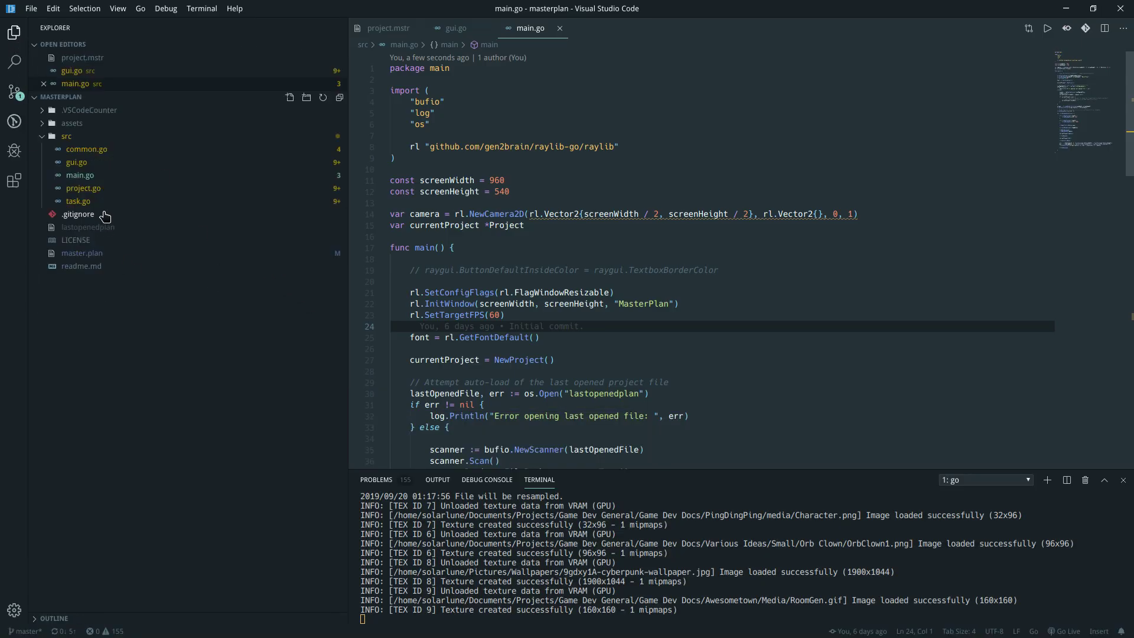
pyautogui.click(95, 258)
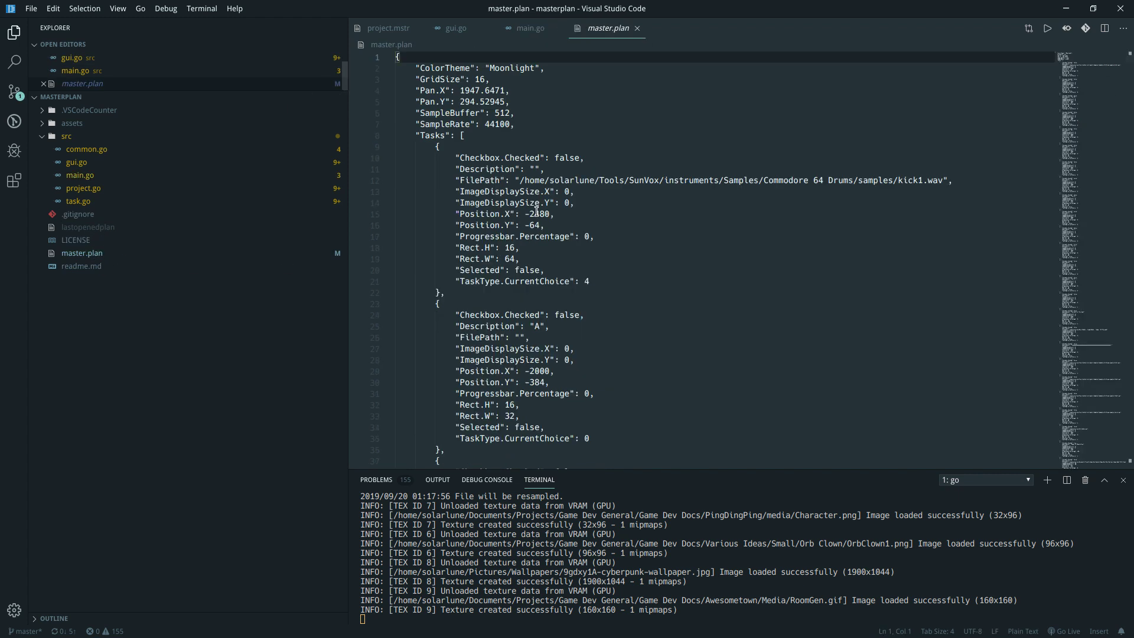
pyautogui.click(466, 146)
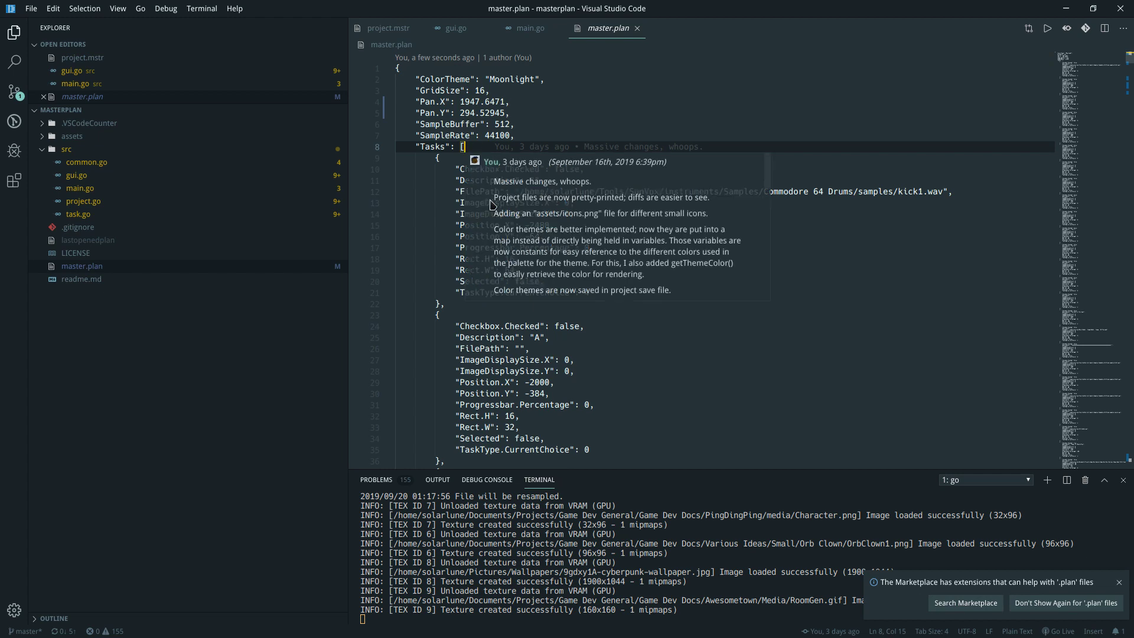
# Step: Expand the "Massive changes, whoops." commit in GitLens and open its project.mstr comparison
pyautogui.click(15, 92)
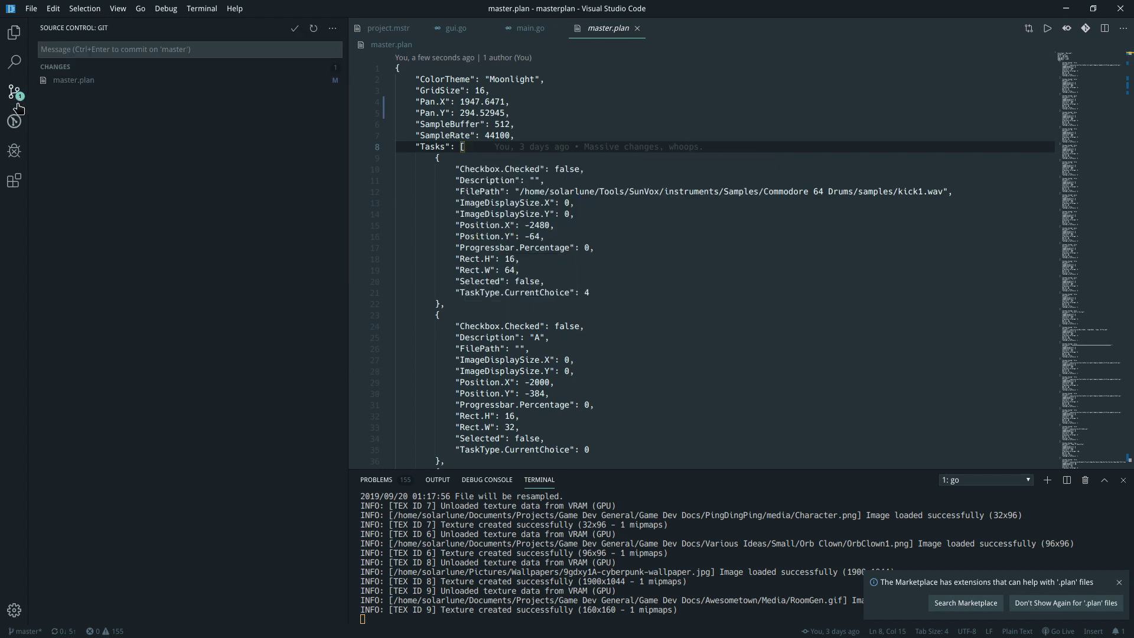
pyautogui.click(14, 122)
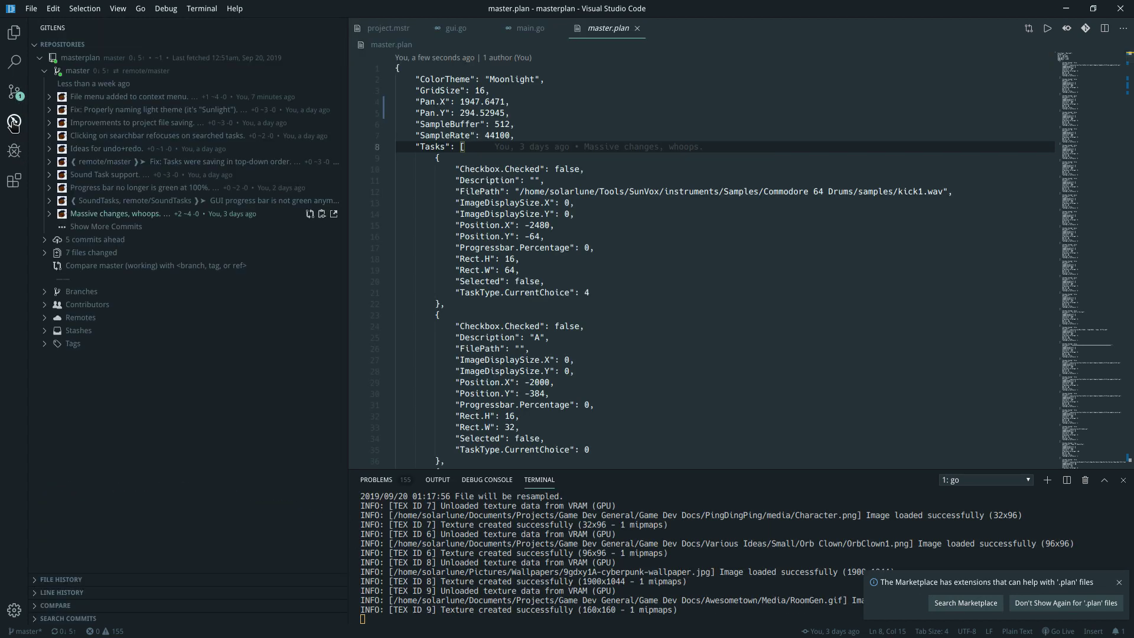
pyautogui.click(51, 215)
pyautogui.click(50, 215)
pyautogui.click(50, 214)
pyautogui.click(96, 317)
pyautogui.click(576, 151)
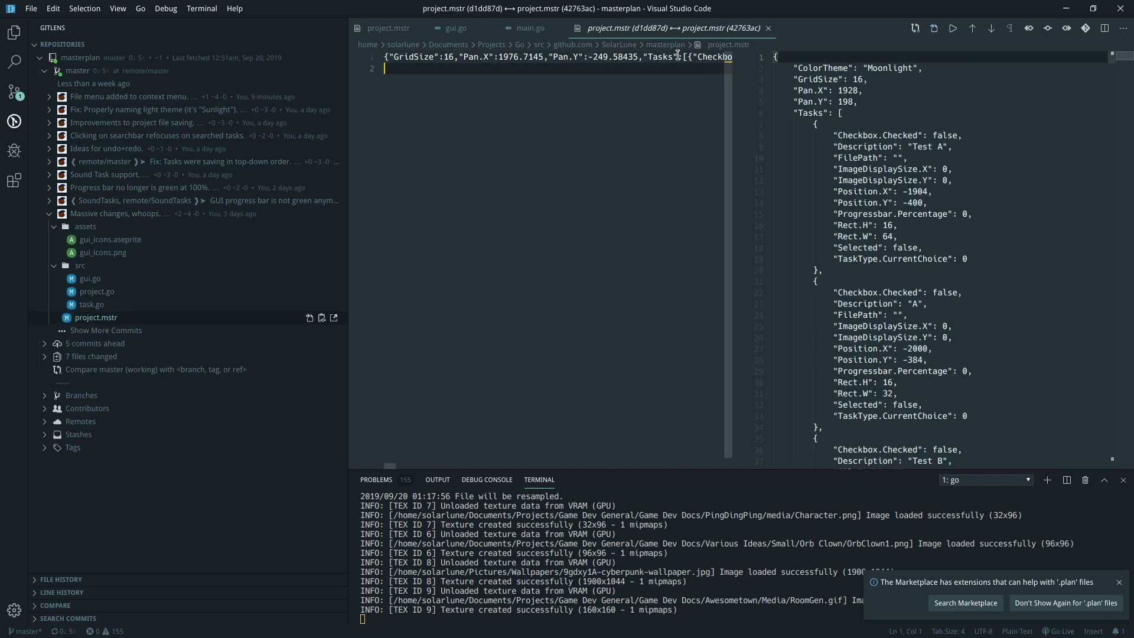
# Step: Examine the old single-line project.mstr by moving along its first line beside the pretty-printed version
pyautogui.click(678, 56)
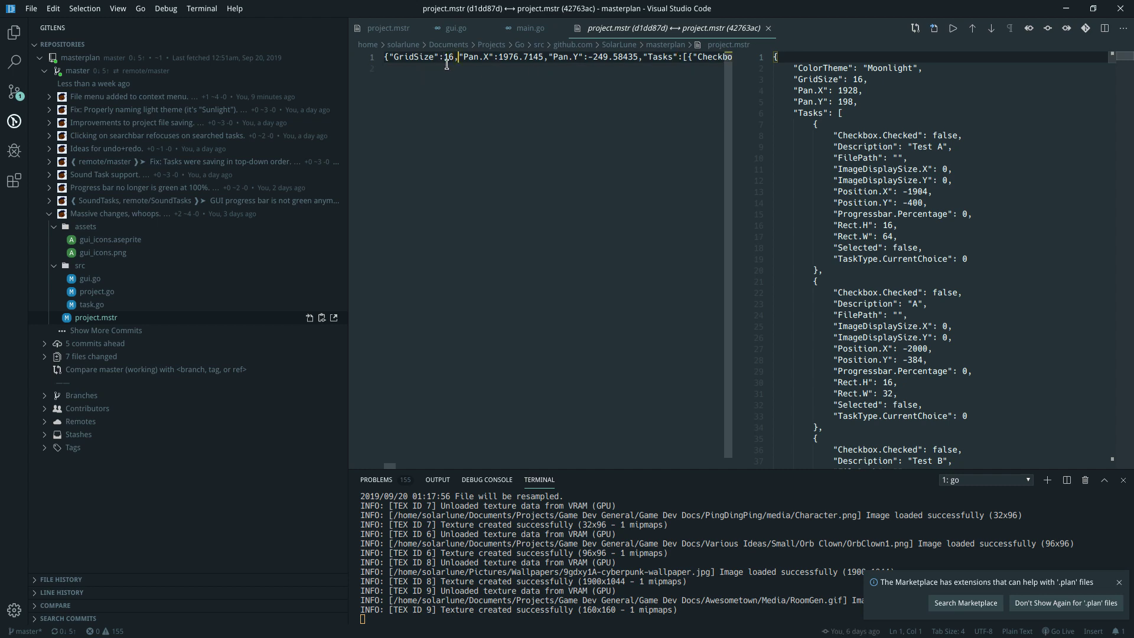
pyautogui.press('Right')
pyautogui.press('Right')
pyautogui.press('Right')
pyautogui.press('Right')
pyautogui.press('Right')
pyautogui.press('Right')
pyautogui.press('Right')
pyautogui.press('Right')
pyautogui.press('Right')
pyautogui.press('Right')
pyautogui.press('Right')
pyautogui.press('Right')
pyautogui.press('Right')
pyautogui.press('Right')
pyautogui.press('Right')
pyautogui.press('Right')
pyautogui.press('Right')
pyautogui.press('Right')
pyautogui.press('Right')
pyautogui.press('Right')
pyautogui.press('Right')
pyautogui.press('Right')
pyautogui.press('Right')
pyautogui.press('Right')
pyautogui.press('Right')
pyautogui.press('Right')
pyautogui.press('Right')
pyautogui.press('Right')
pyautogui.press('Right')
pyautogui.press('Right')
pyautogui.press('Right')
pyautogui.press('Right')
pyautogui.press('Right')
pyautogui.press('Right')
pyautogui.press('Right')
pyautogui.press('Right')
pyautogui.press('Right')
pyautogui.press('Right')
pyautogui.press('Right')
pyautogui.press('Right')
pyautogui.press('Right')
pyautogui.press('Right')
pyautogui.press('Right')
pyautogui.press('Right')
pyautogui.press('Right')
pyautogui.press('Right')
pyautogui.press('Right')
pyautogui.press('Right')
pyautogui.press('Right')
pyautogui.press('Right')
pyautogui.press('Right')
pyautogui.press('Right')
pyautogui.press('Right')
pyautogui.press('Right')
pyautogui.press('Right')
pyautogui.press('Right')
pyautogui.press('Right')
pyautogui.press('Right')
pyautogui.press('Right')
pyautogui.press('Right')
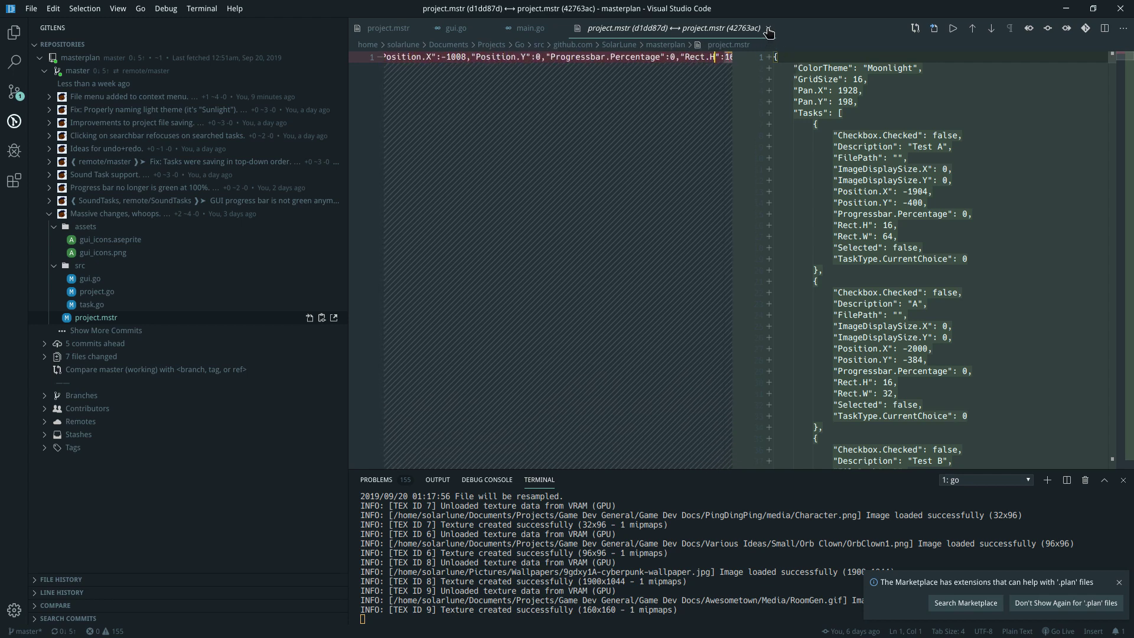
# Step: Close the project.mstr comparison and open the uncommitted changes of master.plan in source control
pyautogui.click(769, 28)
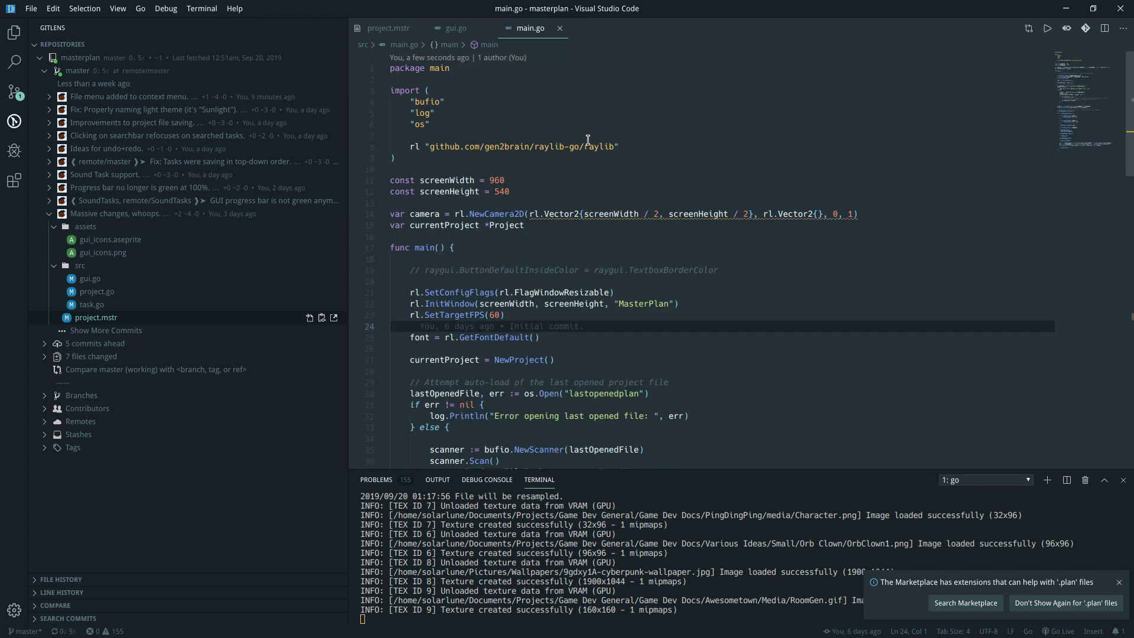
pyautogui.click(15, 91)
pyautogui.click(73, 81)
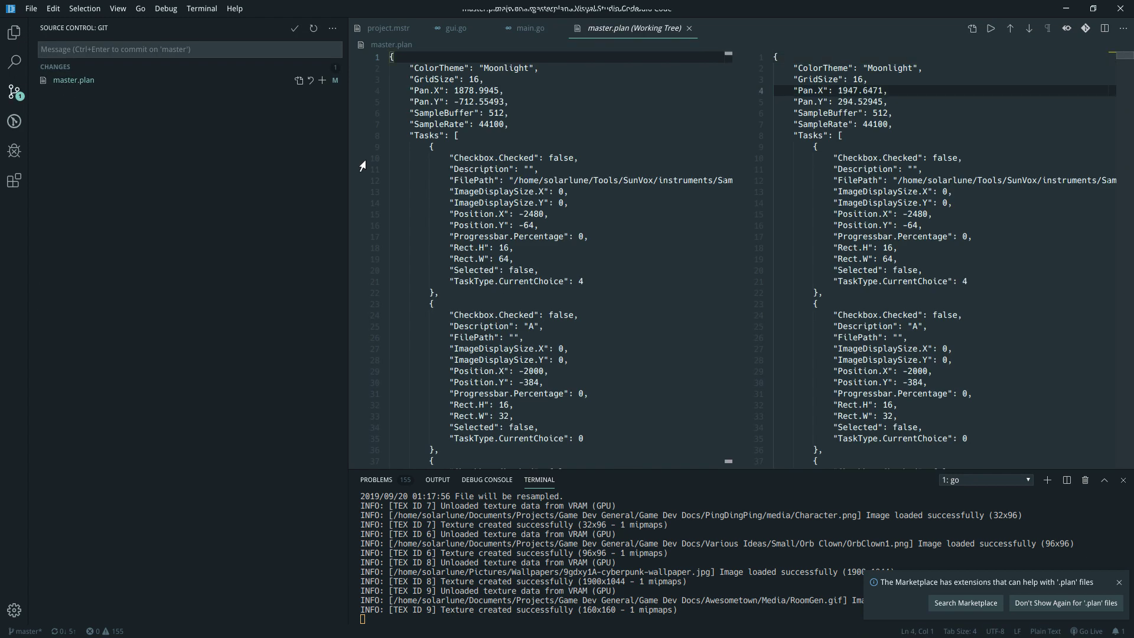
# Step: Examine the master.plan differences from the top of the file down to the Test E task
pyautogui.click(605, 136)
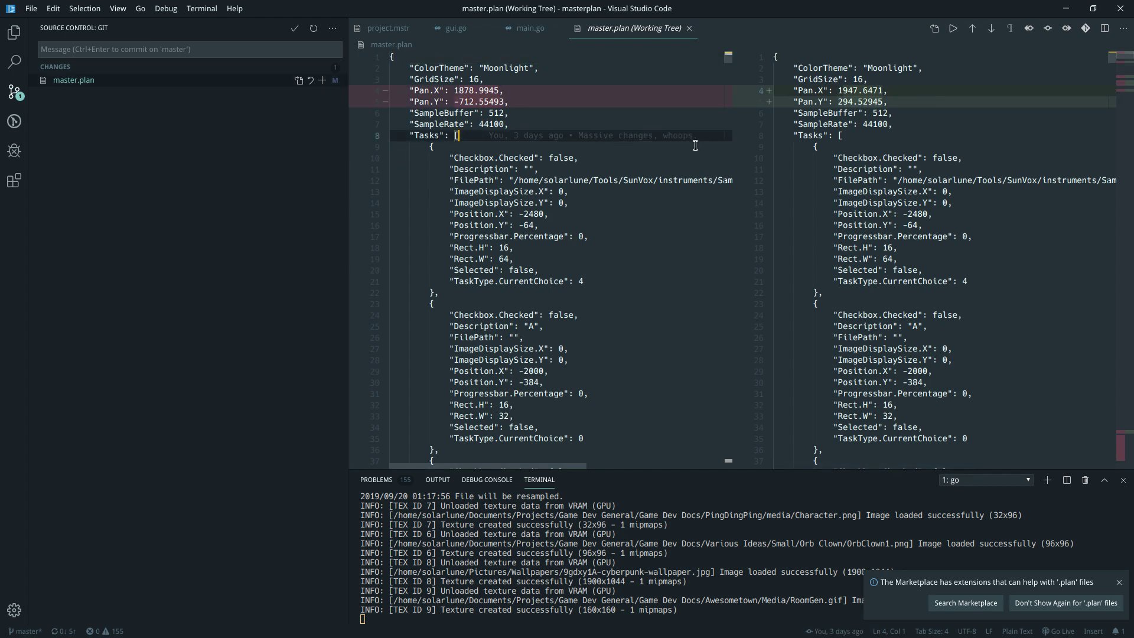
pyautogui.scroll(-1, 565, 210)
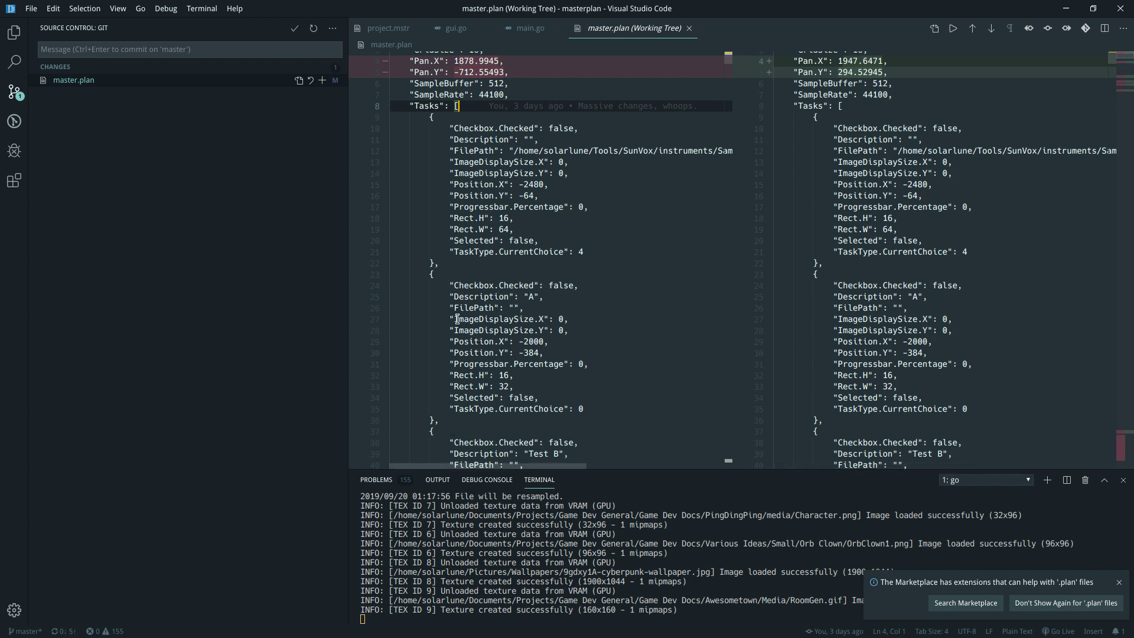
pyautogui.scroll(-3, 500, 314)
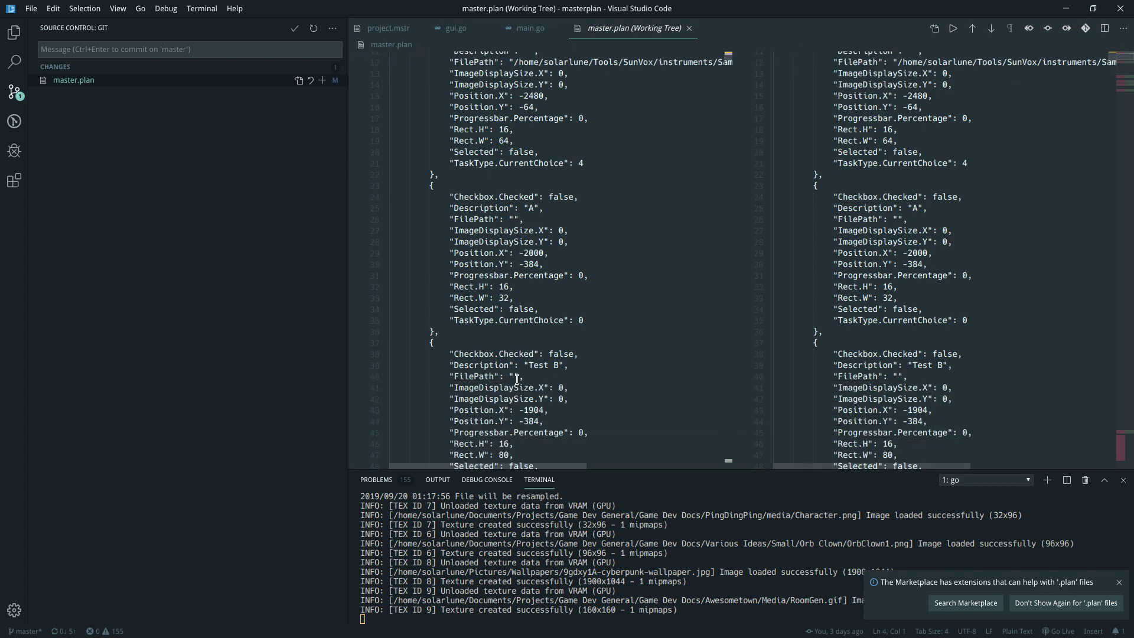
pyautogui.scroll(-4, 515, 183)
pyautogui.scroll(3, 535, 291)
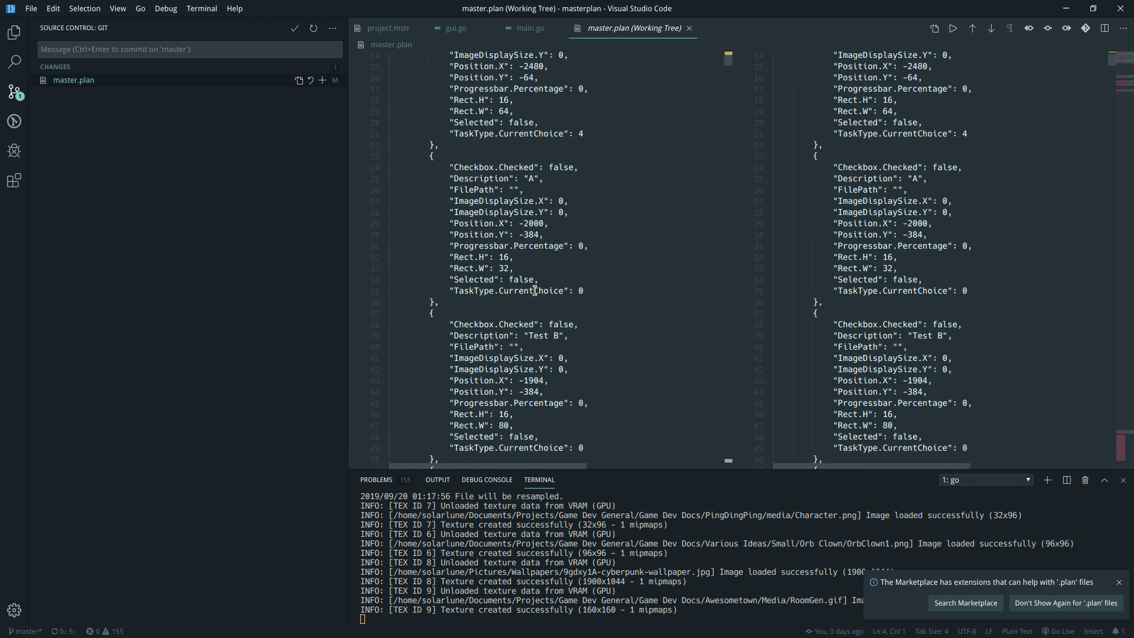
pyautogui.scroll(3, 535, 295)
pyautogui.scroll(-12, 538, 304)
pyautogui.scroll(-4, 544, 307)
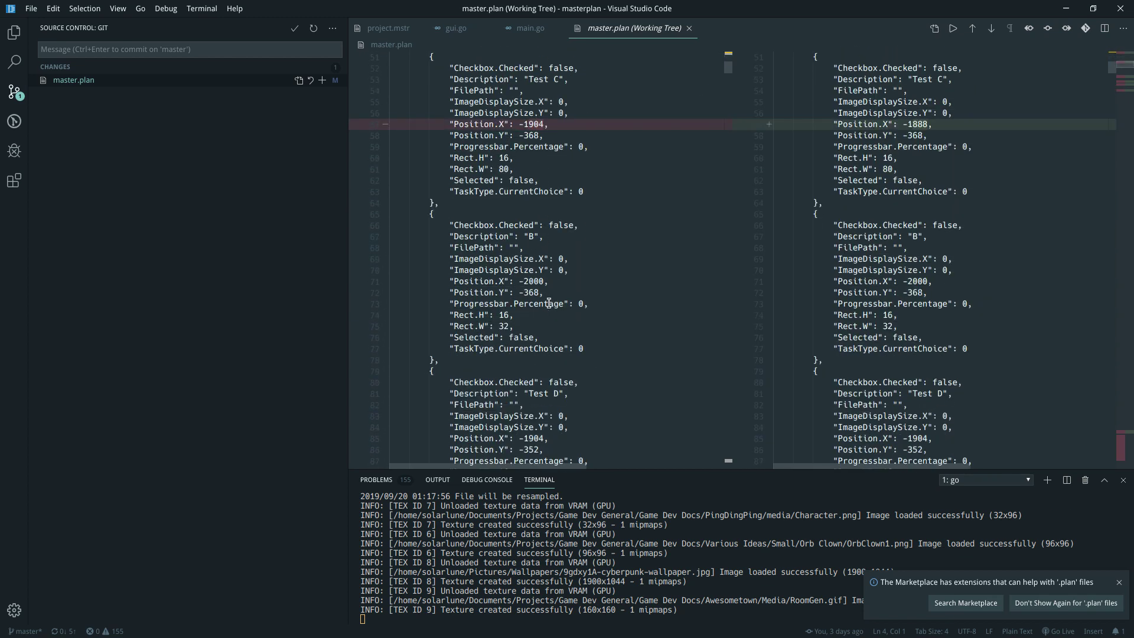
pyautogui.scroll(-20, 549, 303)
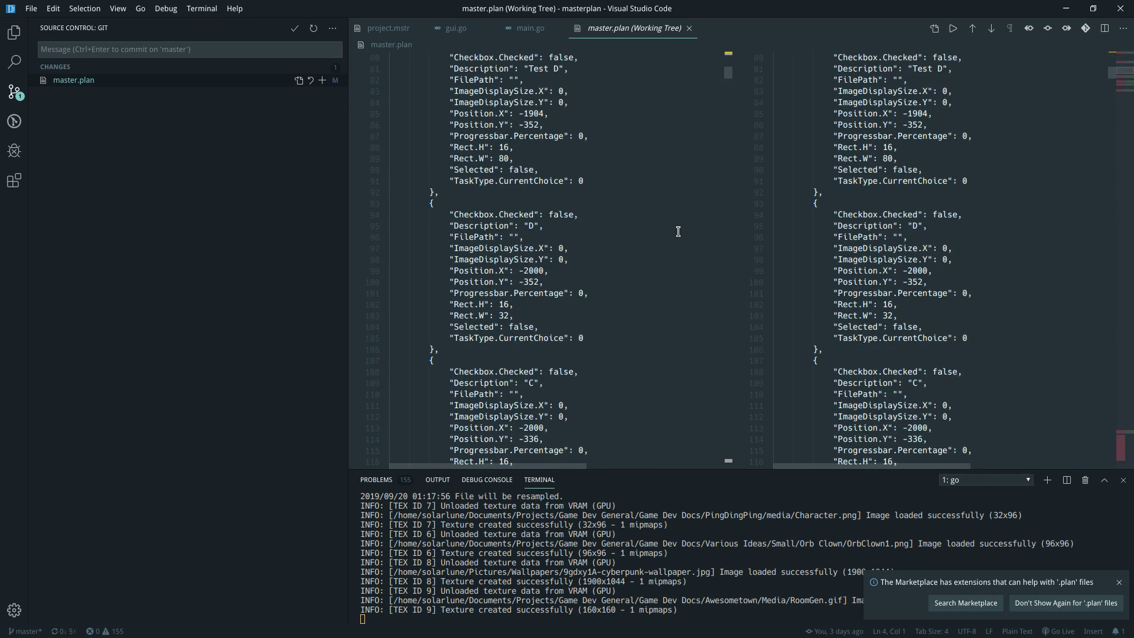
pyautogui.scroll(-1, 953, 111)
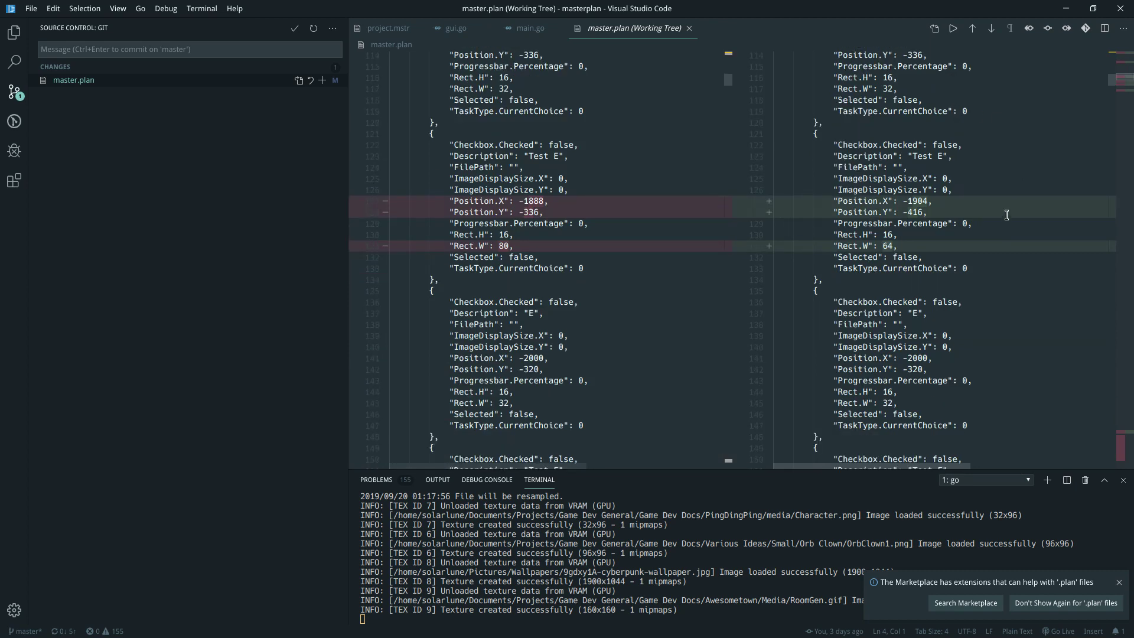
# Step: Compare the old and new Position and Rect lines of the Test C, Test E and Test F tasks
pyautogui.scroll(20, 833, 249)
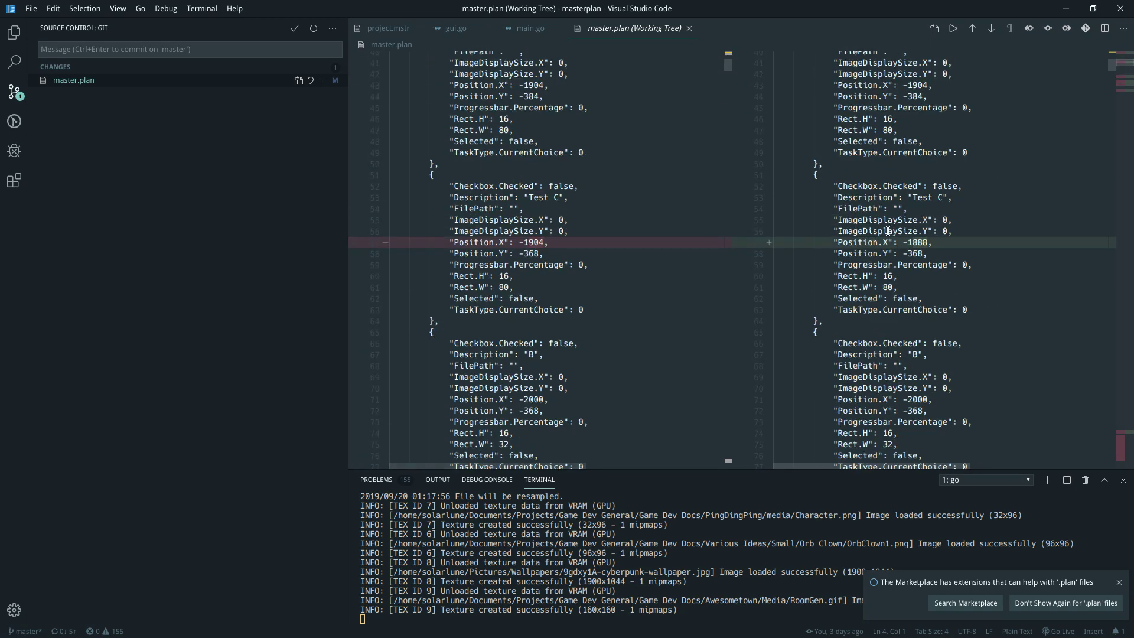
pyautogui.scroll(3, 873, 243)
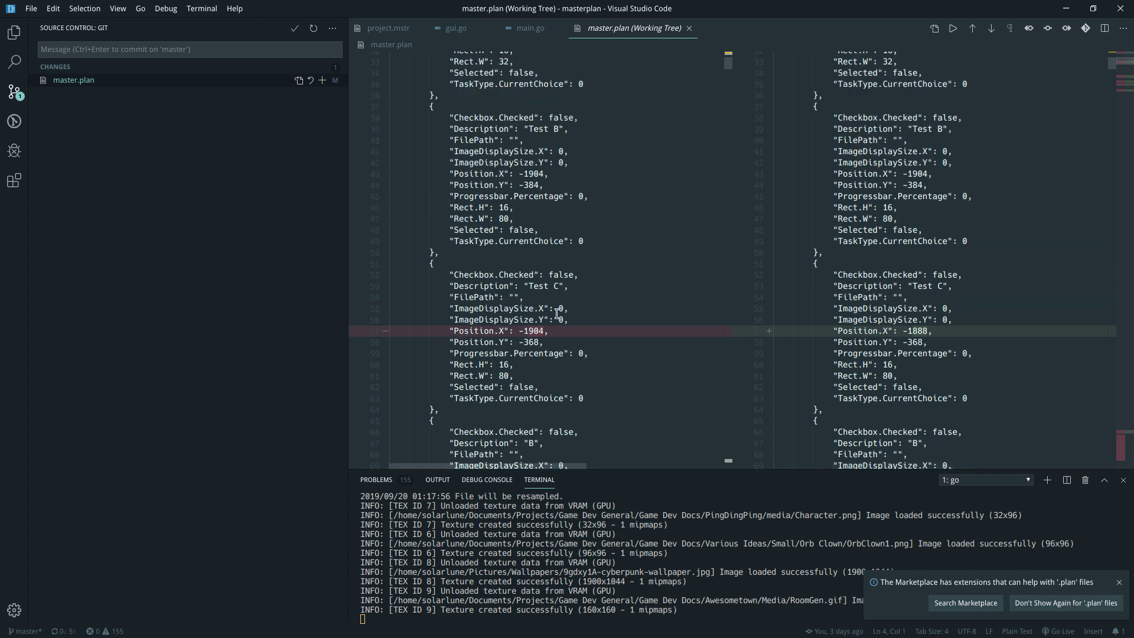
pyautogui.click(582, 334)
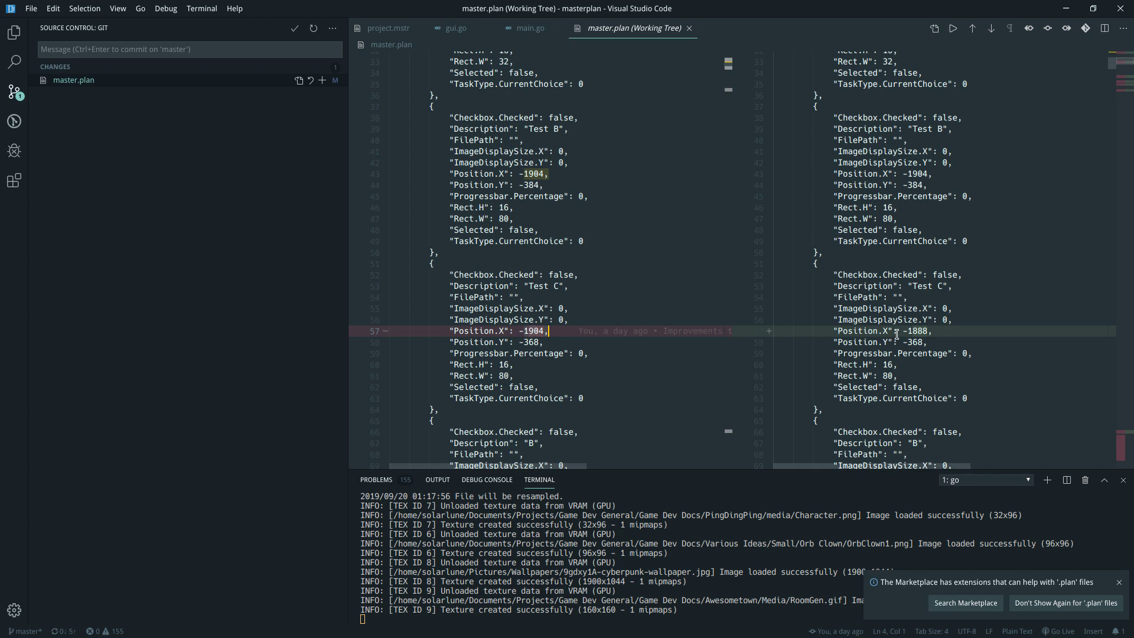
pyautogui.scroll(-20, 862, 239)
pyautogui.scroll(-4, 862, 240)
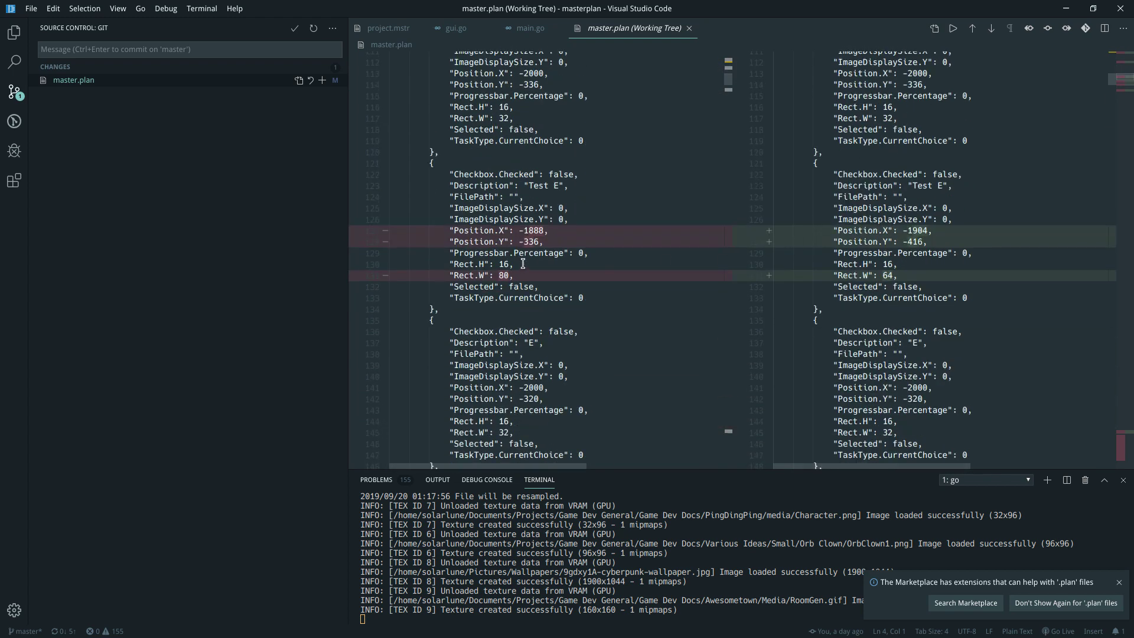
pyautogui.scroll(-13, 636, 205)
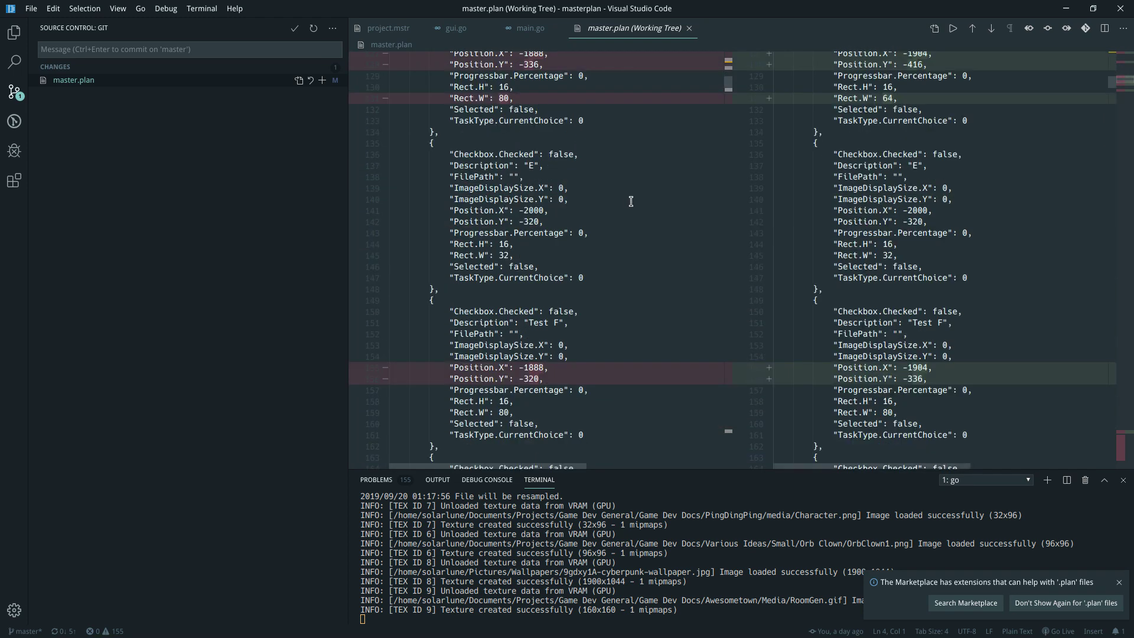
# Step: Examine the Test A changes and the block of deleted tasks near the end of the master.plan comparison
pyautogui.moveTo(1123, 84); pyautogui.dragTo(1117, 439)
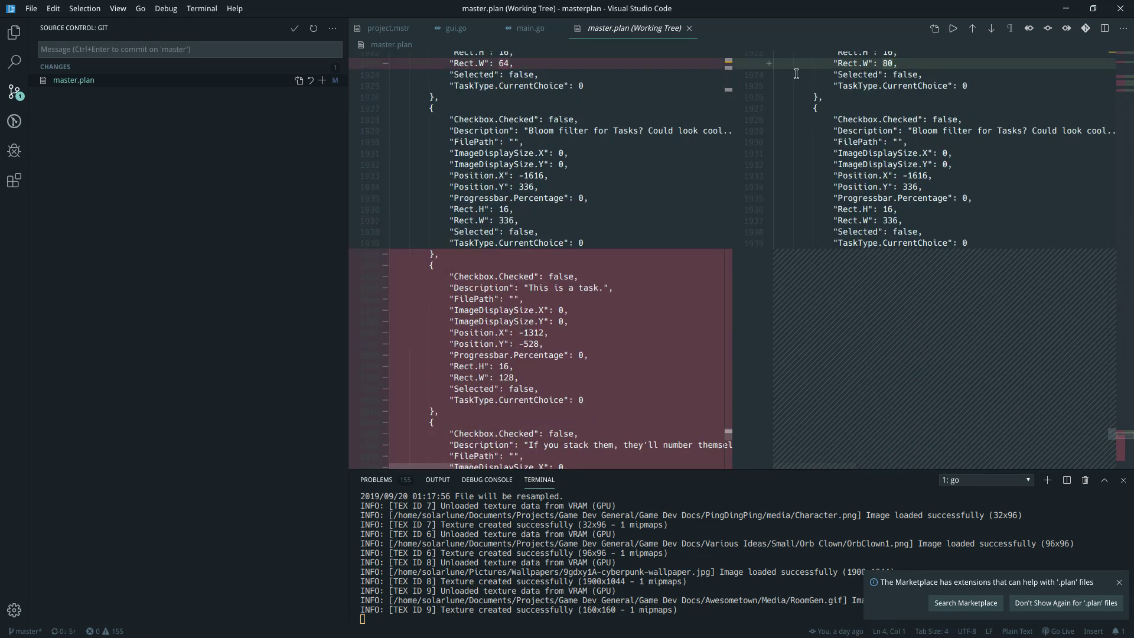
pyautogui.scroll(4, 565, 112)
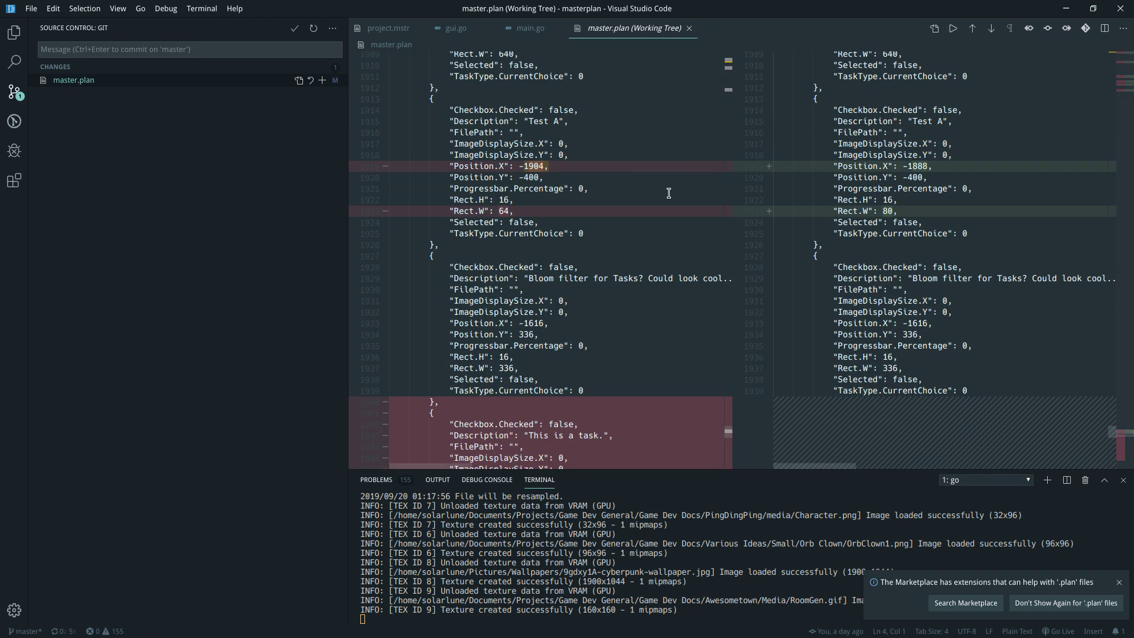
pyautogui.scroll(-15, 709, 199)
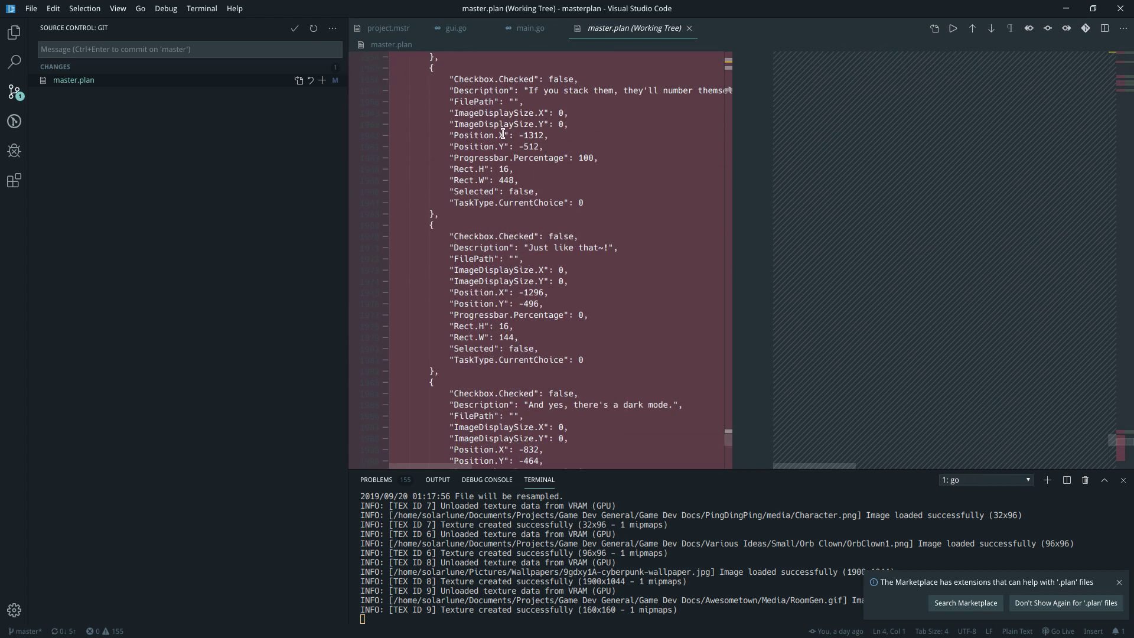
pyautogui.scroll(-20, 509, 148)
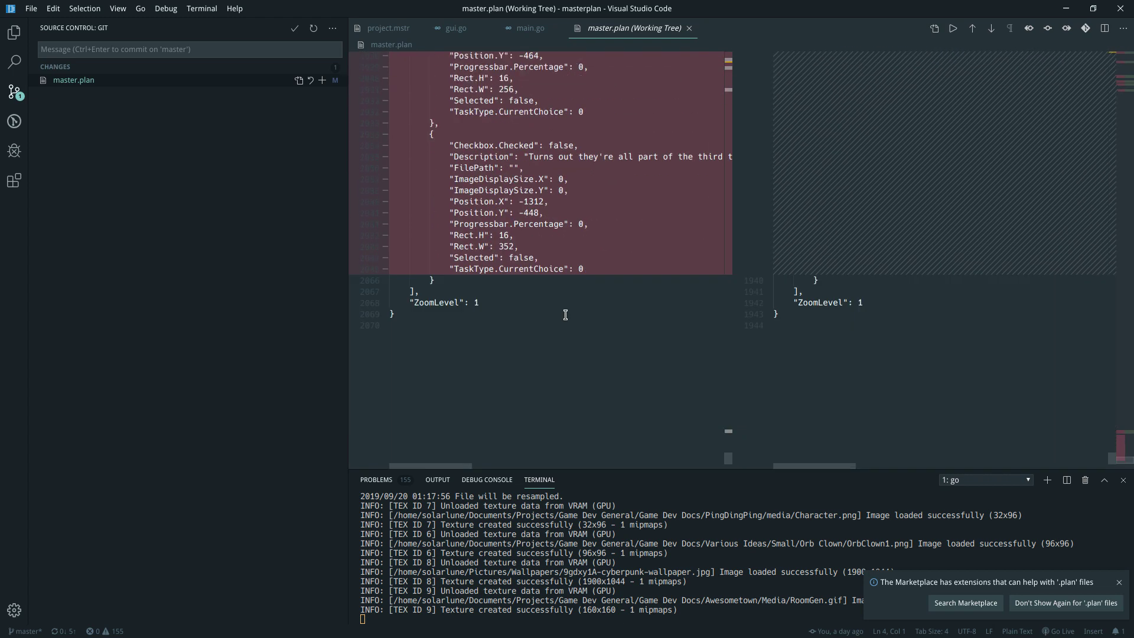
# Step: Switch to MasterPlan, create a new task near the Ideas for MasterPlan heading, and return to the comparison in Visual Studio Code
pyautogui.hotkey('alt', 'Tab')
pyautogui.rightClick(327, 147)
pyautogui.click(344, 147)
pyautogui.hotkey('alt', 'Tab')
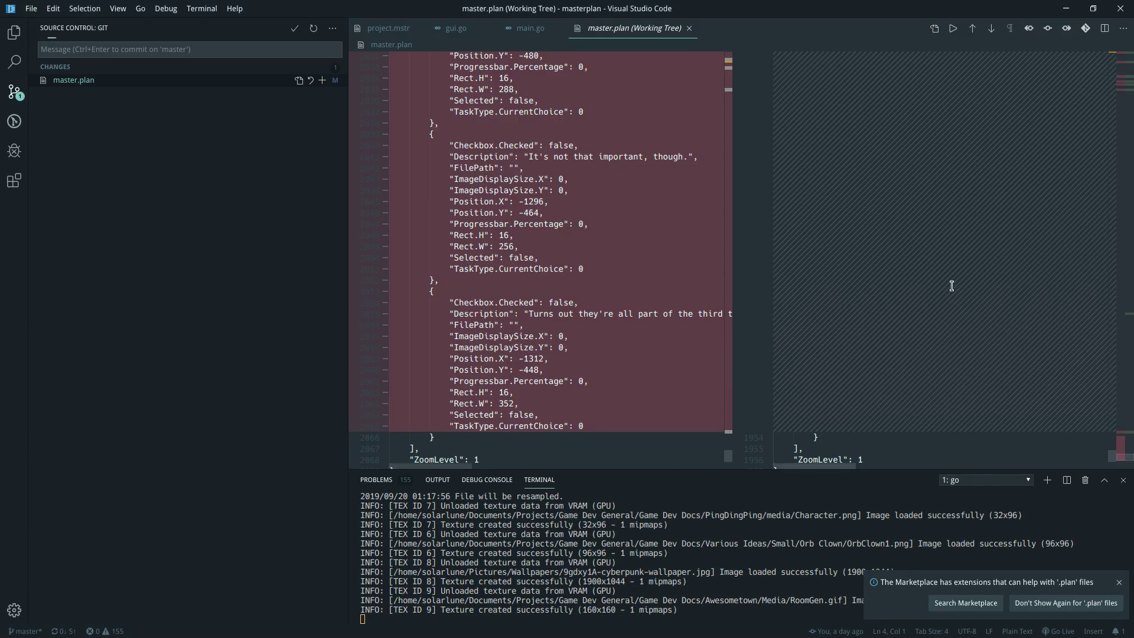
pyautogui.scroll(20, 955, 283)
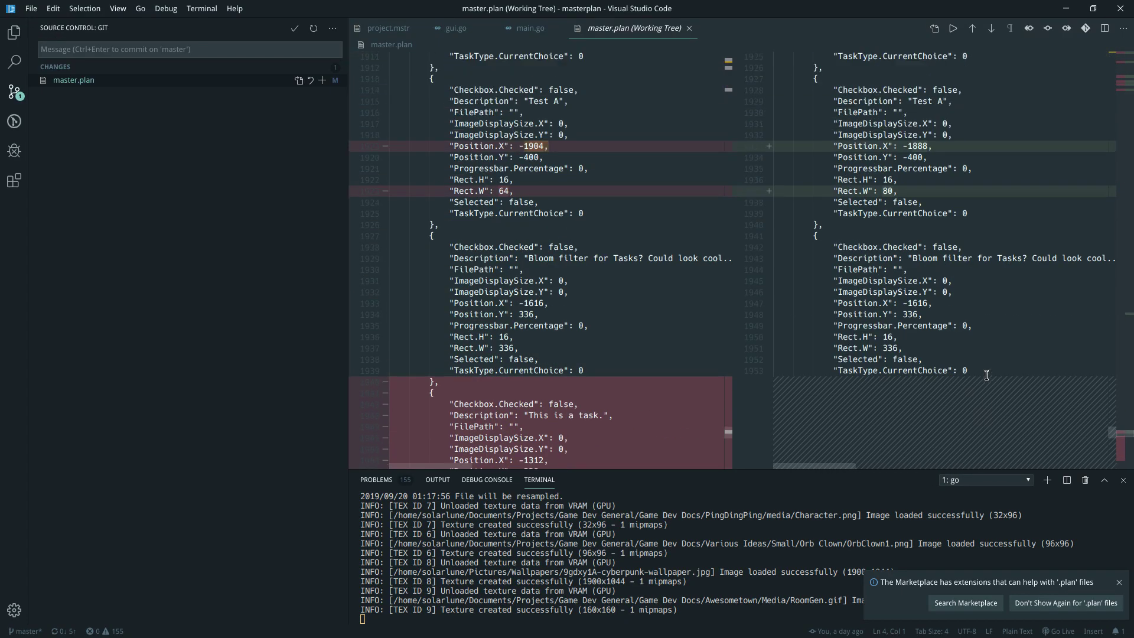
pyautogui.scroll(2, 986, 375)
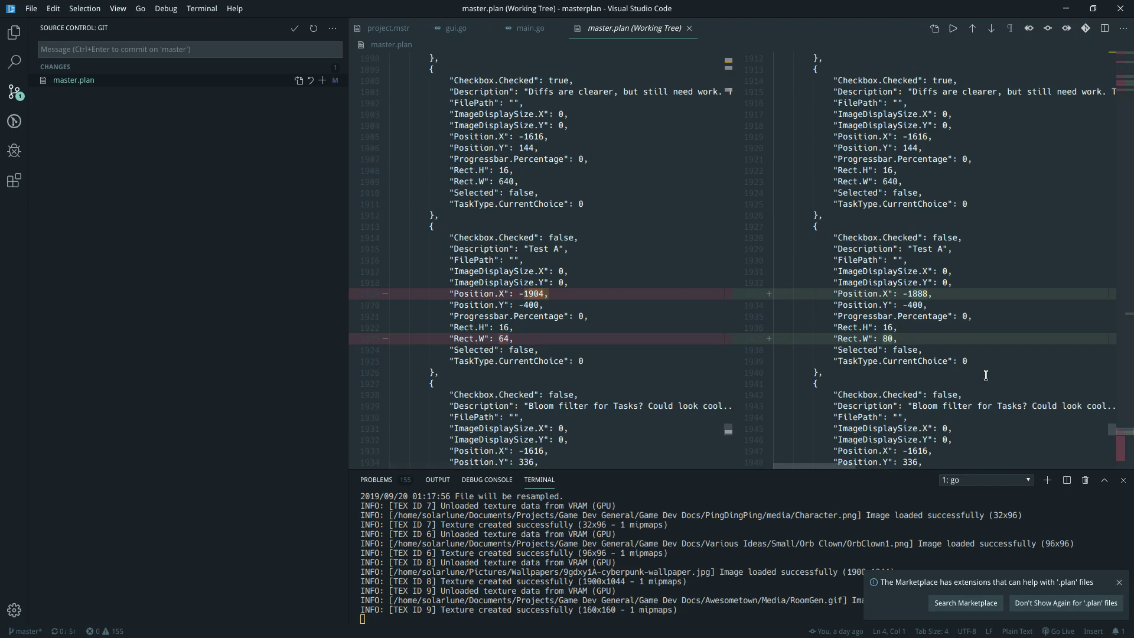
# Step: Switch to MasterPlan and set the new task's description to "Here's another task."
pyautogui.hotkey('alt', 'Tab')
pyautogui.doubleClick(641, 263)
pyautogui.write("Here's another task.")
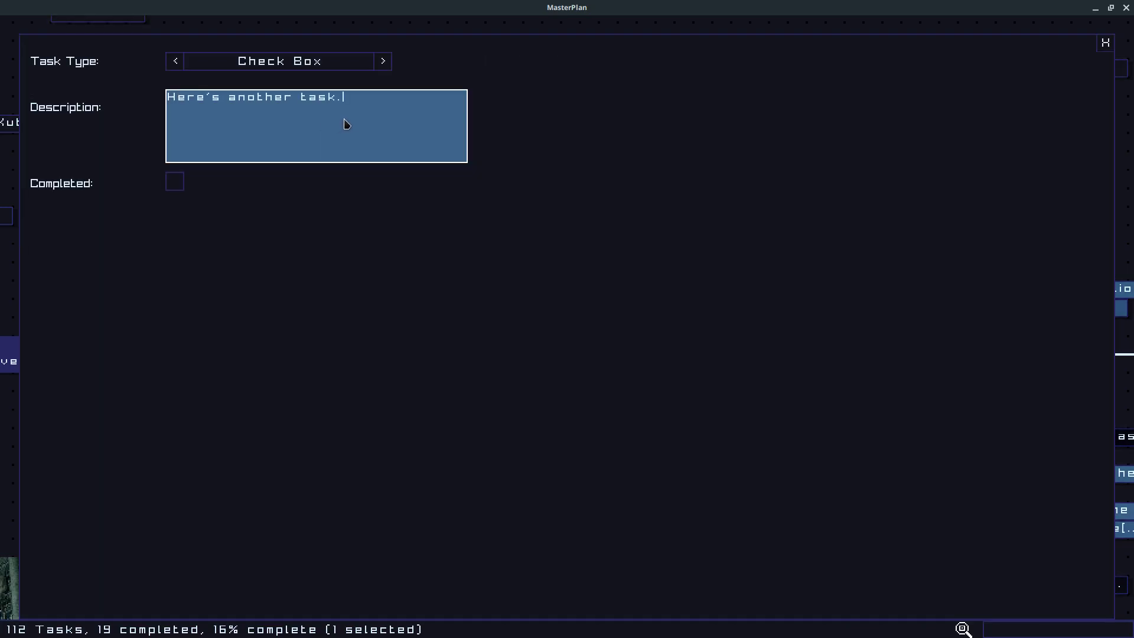
pyautogui.click(1106, 42)
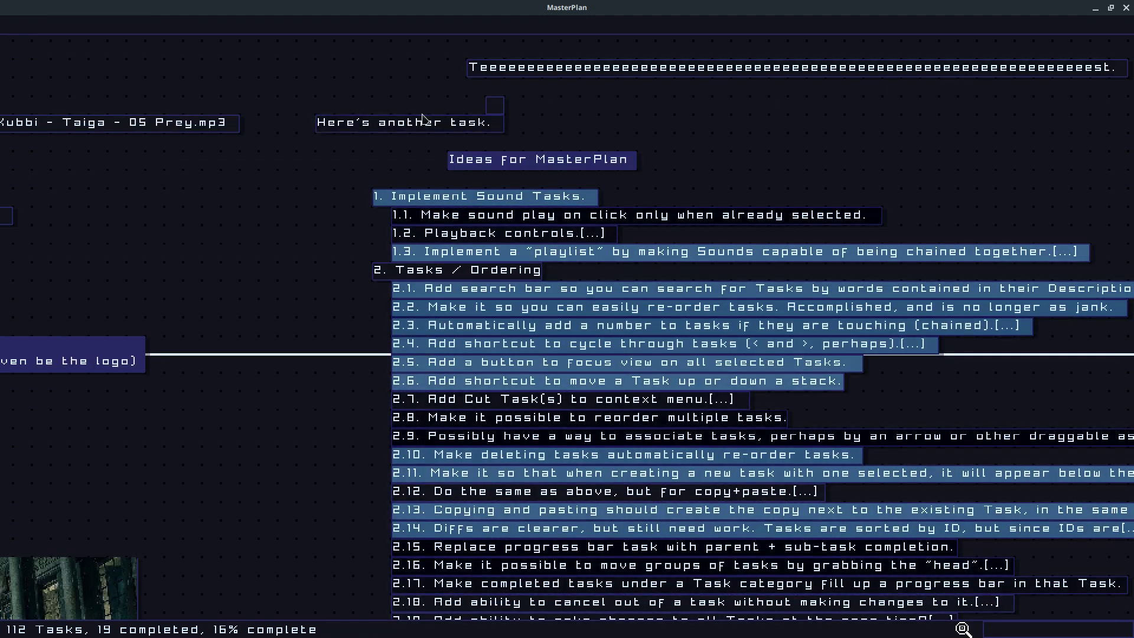
# Step: Return to Visual Studio Code and examine the added "Here's another task." entry in the master.plan comparison
pyautogui.hotkey('alt', 'Tab')
pyautogui.scroll(-2, 951, 287)
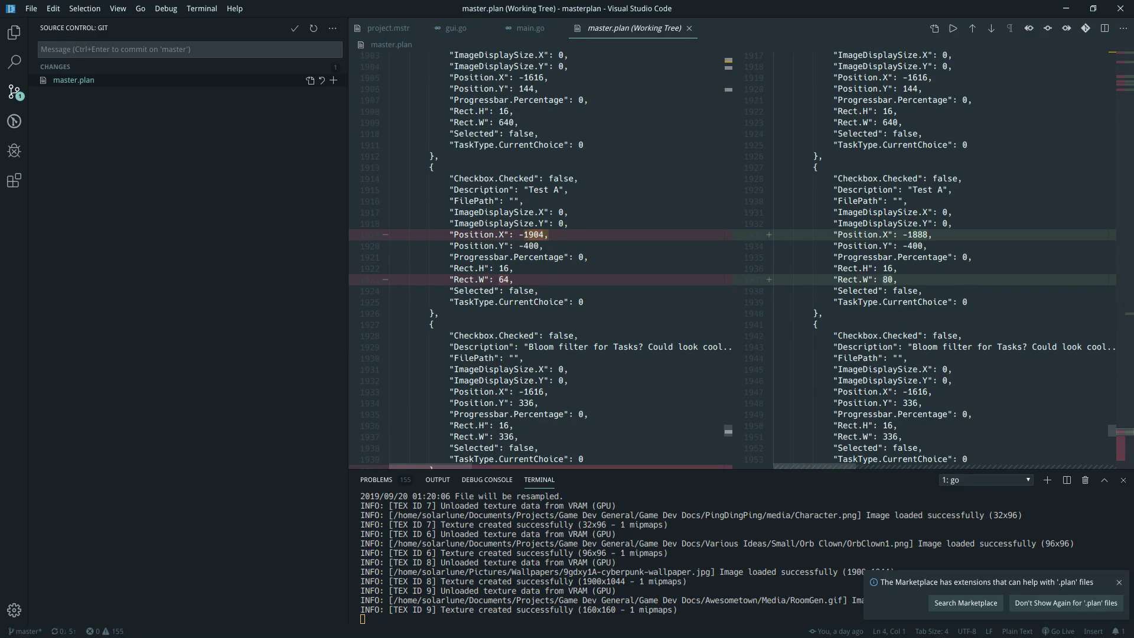
pyautogui.click(1127, 317)
pyautogui.click(1127, 314)
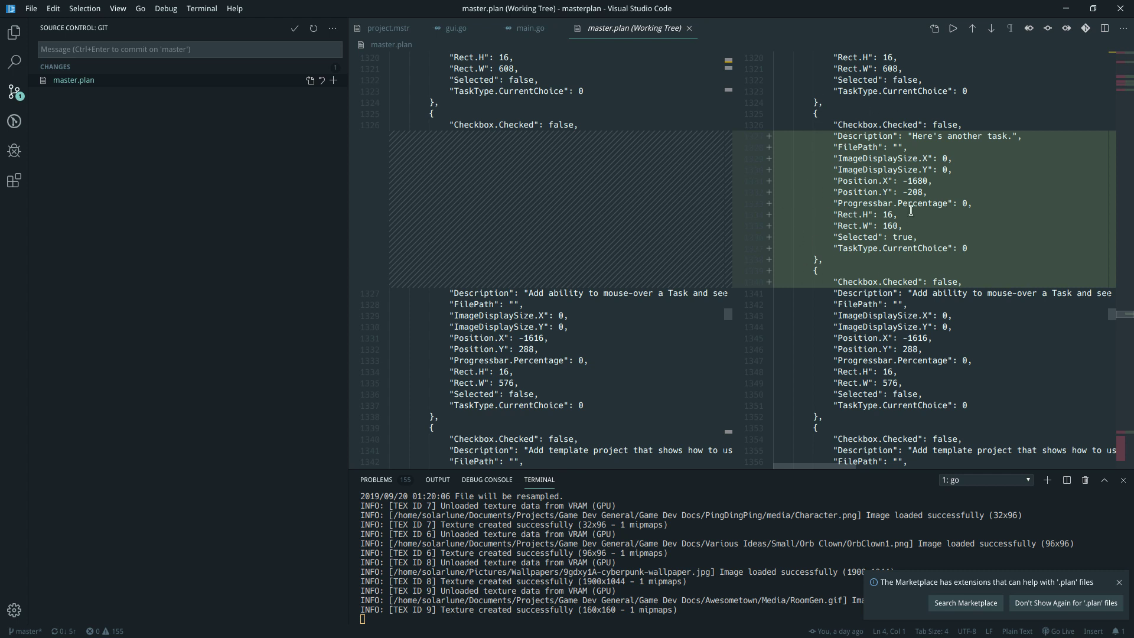
pyautogui.scroll(2, 892, 215)
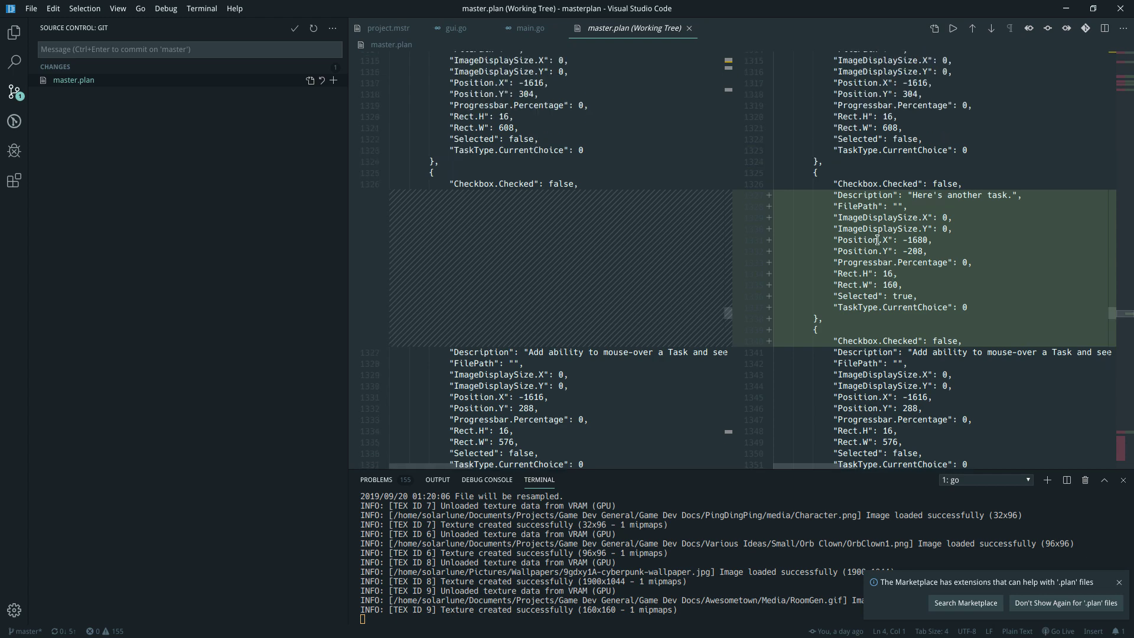
pyautogui.scroll(-1, 878, 239)
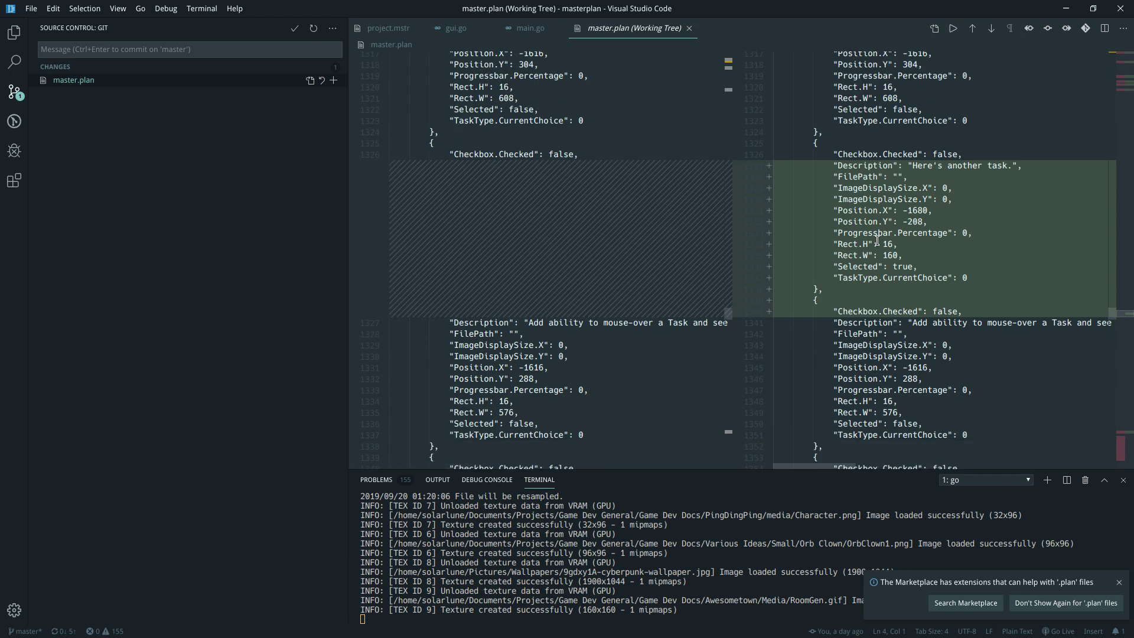
pyautogui.scroll(5, 878, 240)
pyautogui.scroll(-5, 866, 292)
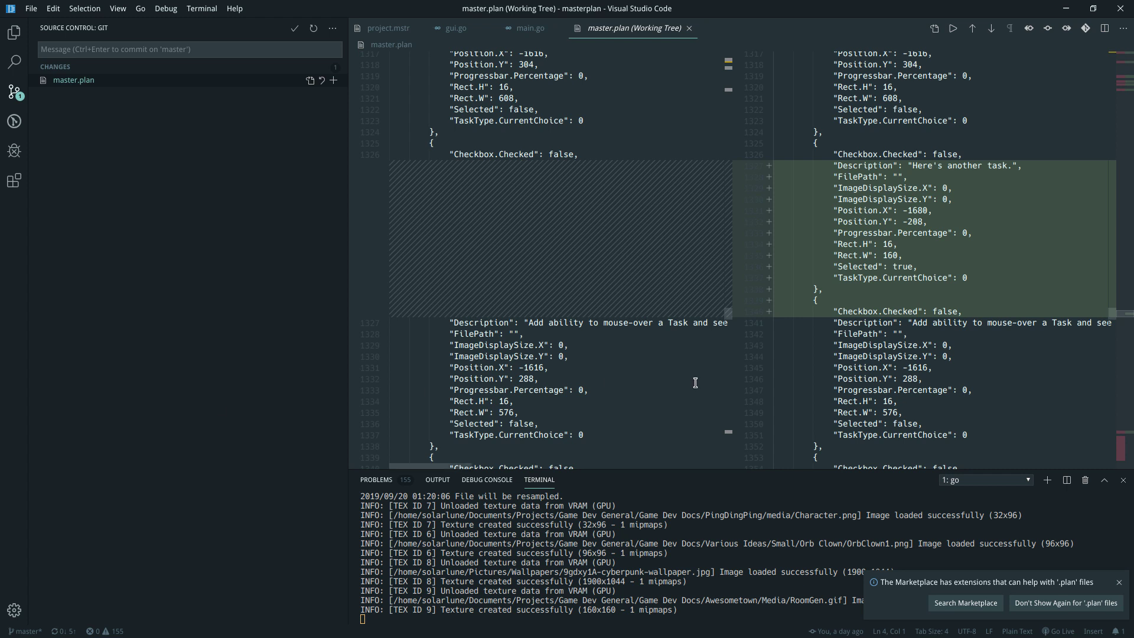
# Step: Go back to the start of the master.plan comparison and examine the project settings and first tasks
pyautogui.scroll(10, 795, 291)
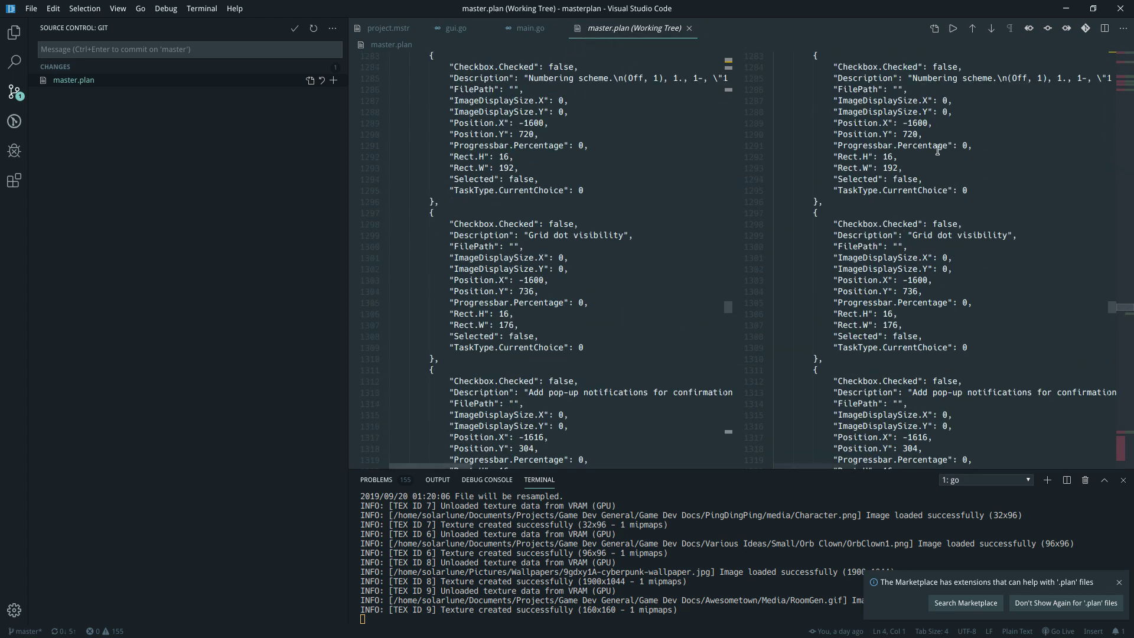
pyautogui.scroll(7, 1004, 153)
pyautogui.moveTo(1125, 304); pyautogui.dragTo(1130, 54)
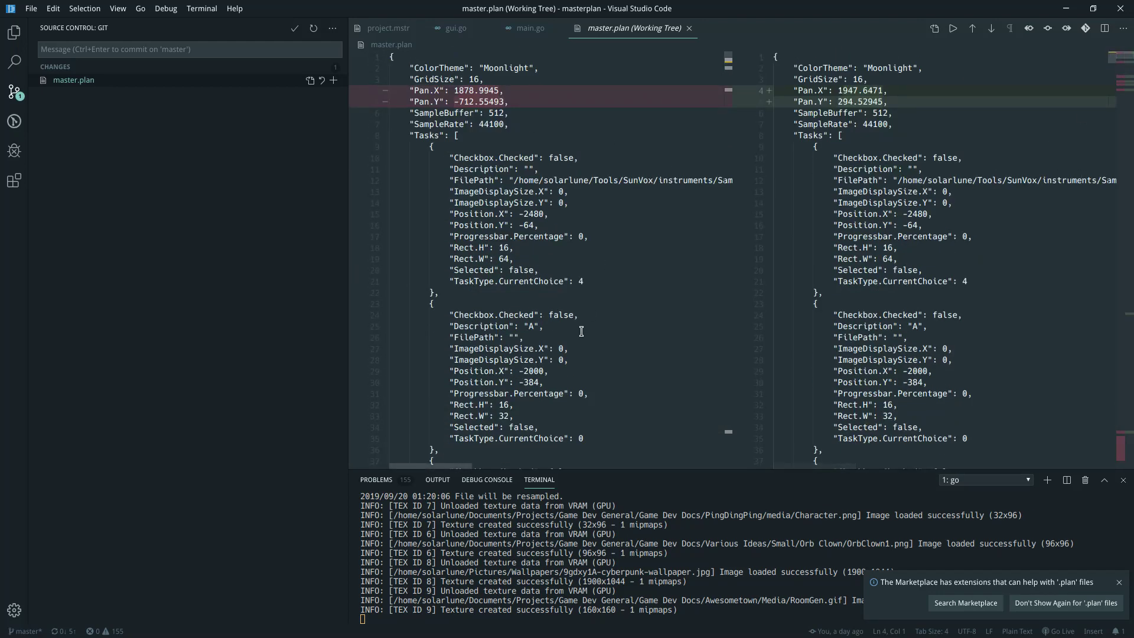
pyautogui.click(548, 304)
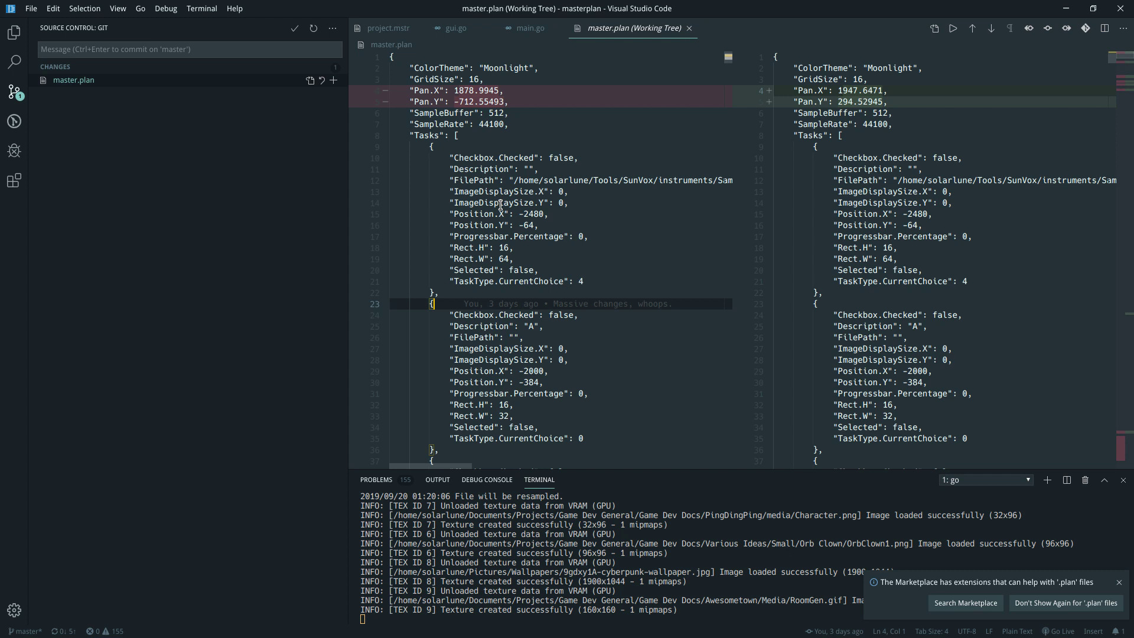
# Step: Switch to MasterPlan and create a new task at the "Click and drag text from outside of MasterPlan" item of the last list
pyautogui.hotkey('alt', 'Tab')
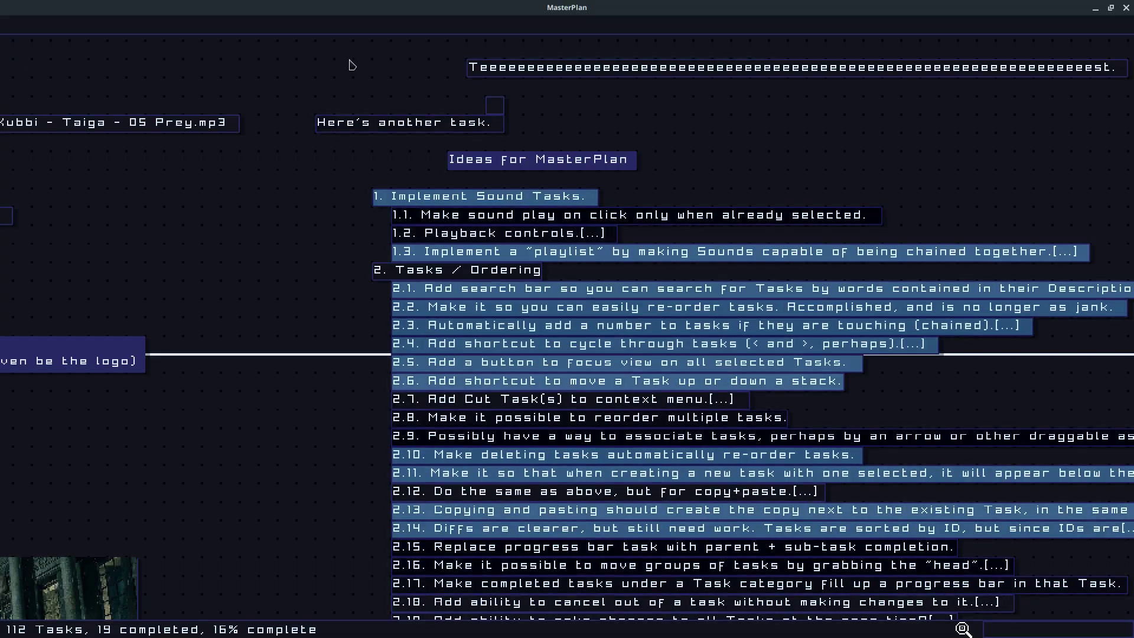
pyautogui.moveTo(489, 480); pyautogui.dragTo(517, 18)
pyautogui.moveTo(413, 531); pyautogui.dragTo(456, 55)
pyautogui.scroll(1, 455, 56)
pyautogui.scroll(-1, 456, 56)
pyautogui.click(584, 368)
pyautogui.rightClick(576, 363)
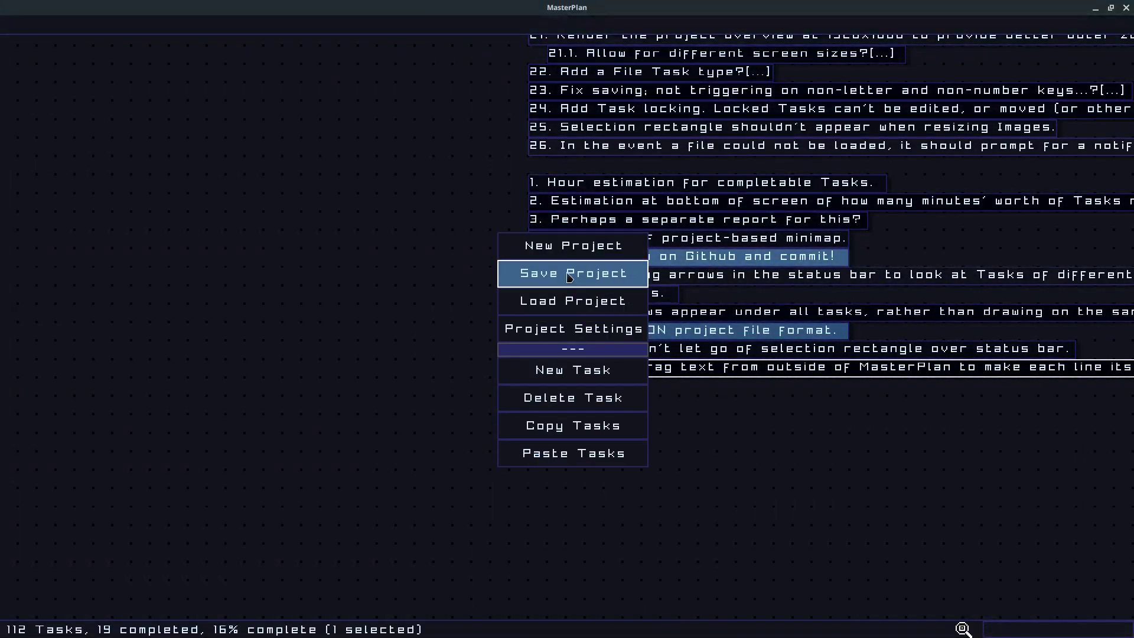
pyautogui.click(489, 408)
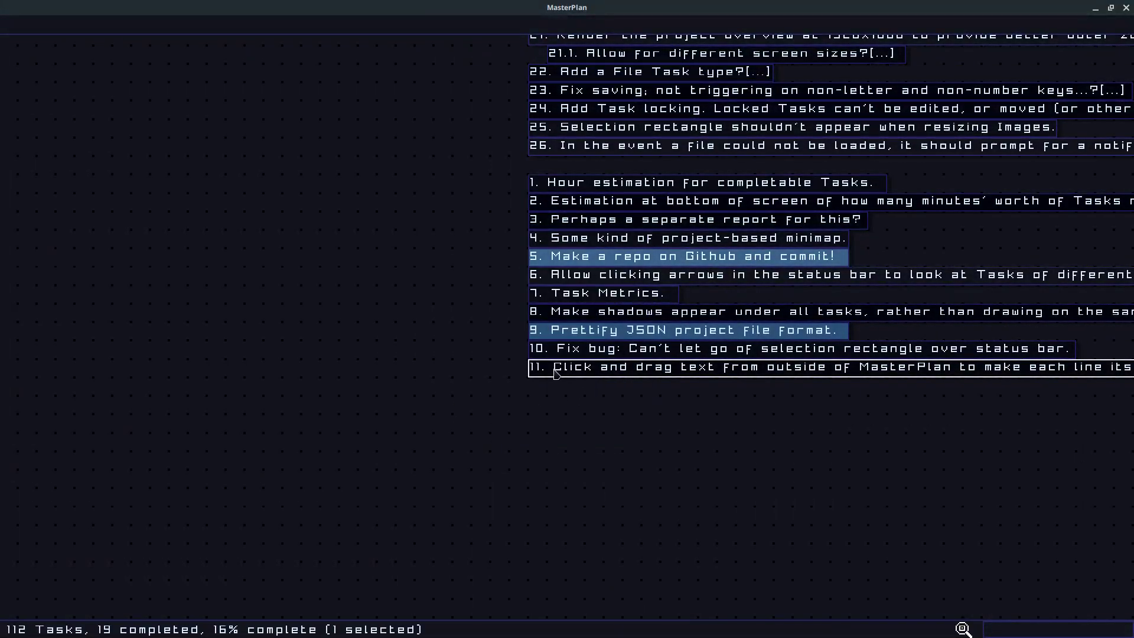
pyautogui.rightClick(550, 376)
pyautogui.click(549, 371)
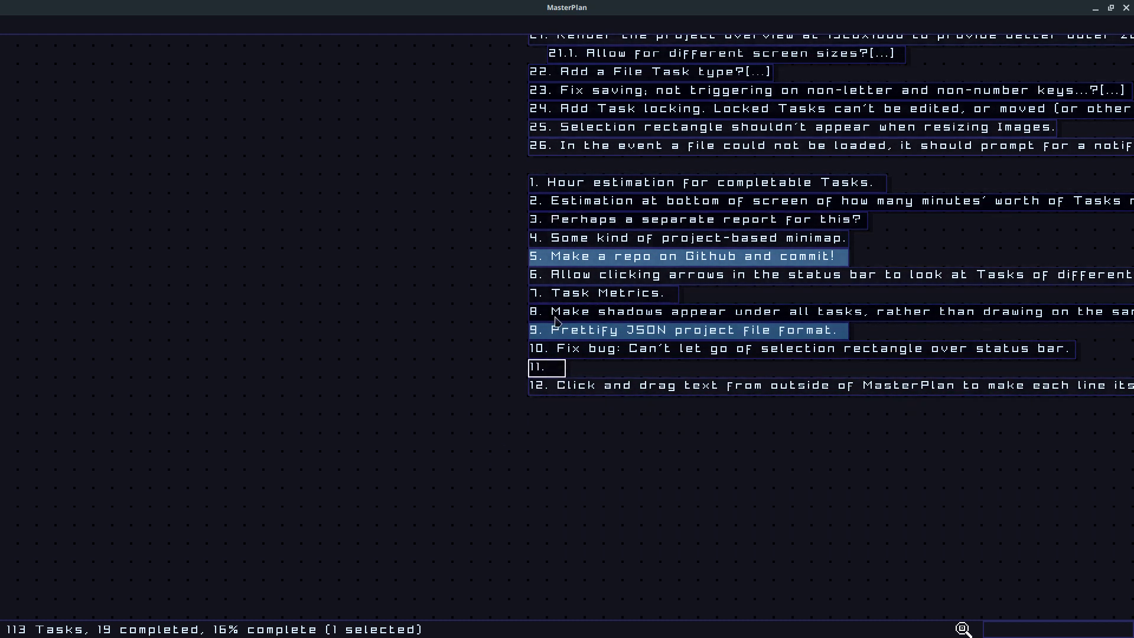
# Step: Set the new blank task's description to "Make it so that resource paths are relative, not absolute. Or at least, give an option."
pyautogui.doubleClick(554, 370)
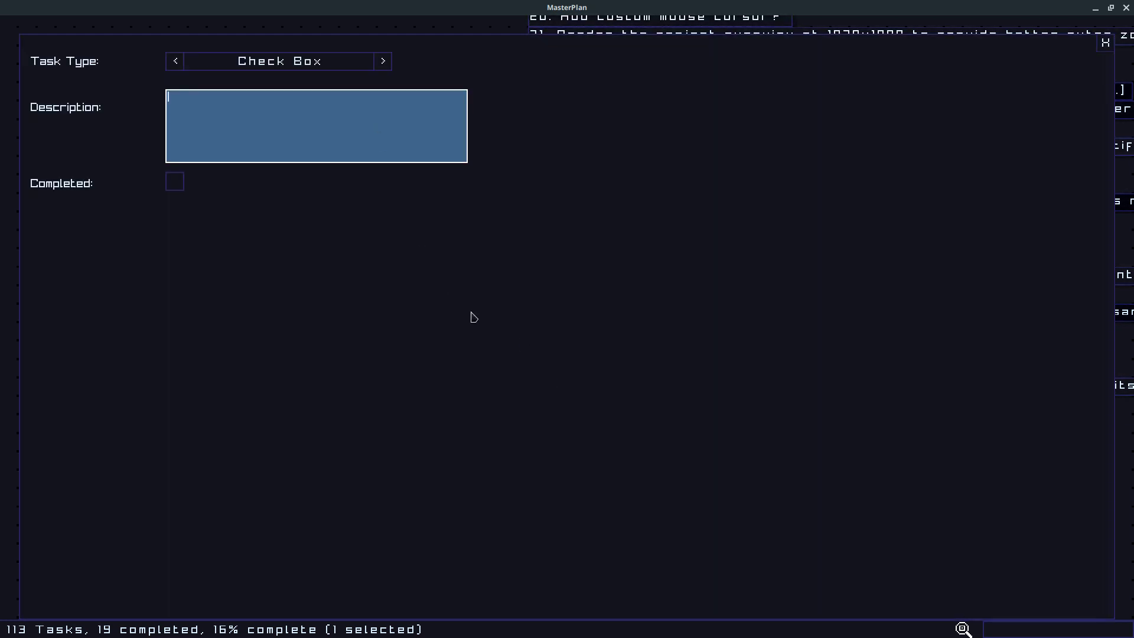
pyautogui.write('Make it so that resource paths are ')
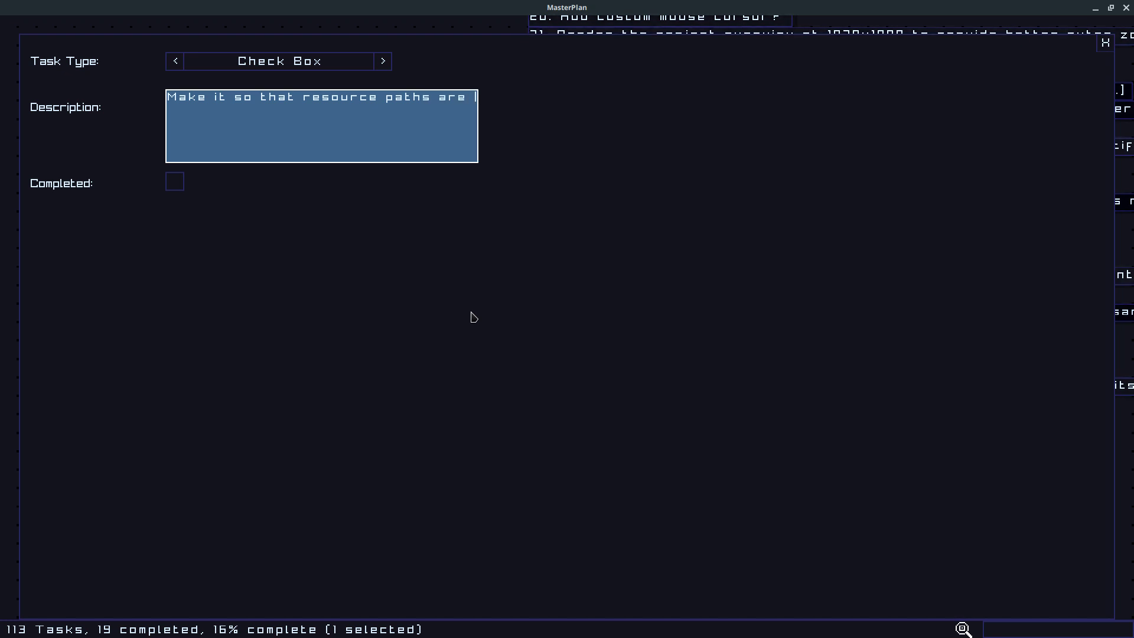
pyautogui.write('relative, not absoslute')
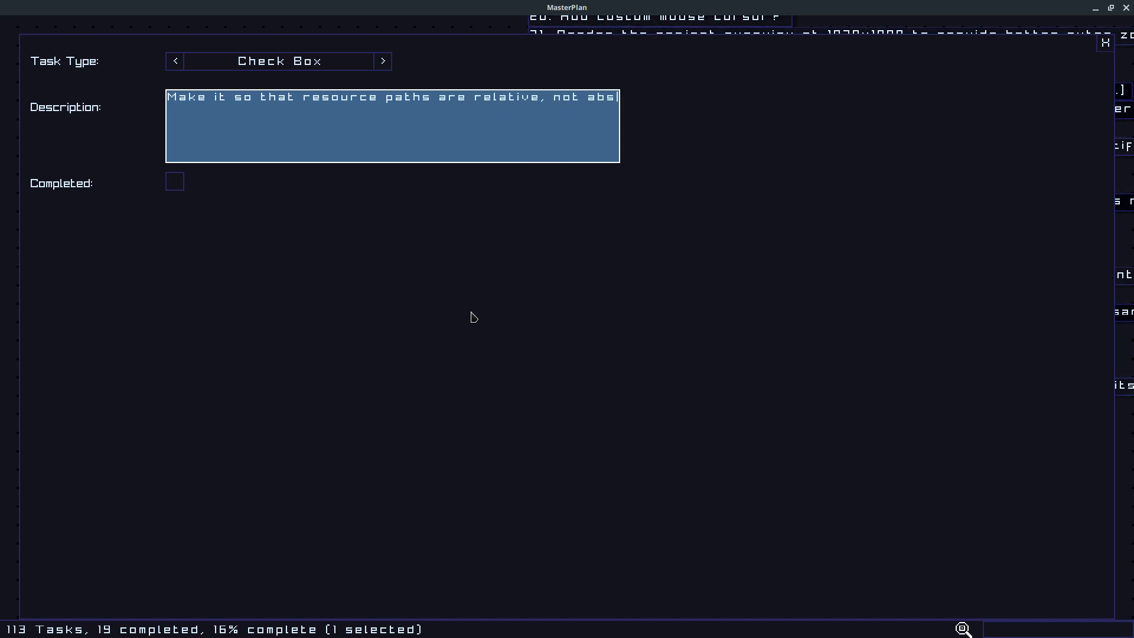
pyautogui.press('BackSpace')
pyautogui.press('BackSpace')
pyautogui.press('BackSpace')
pyautogui.press('BackSpace')
pyautogui.press('BackSpace')
pyautogui.write('lute, if possible.')
pyautogui.press('BackSpace')
pyautogui.press('BackSpace')
pyautogui.press('BackSpace')
pyautogui.press('BackSpace')
pyautogui.press('BackSpace')
pyautogui.press('BackSpace')
pyautogui.press('BackSpace')
pyautogui.press('BackSpace')
pyautogui.press('BackSpace')
pyautogui.press('BackSpace')
pyautogui.press('BackSpace')
pyautogui.press('BackSpace')
pyautogui.press('BackSpace')
pyautogui.press('BackSpace')
pyautogui.write('. Or at le')
pyautogui.press('BackSpace')
pyautogui.write('least, give an ')
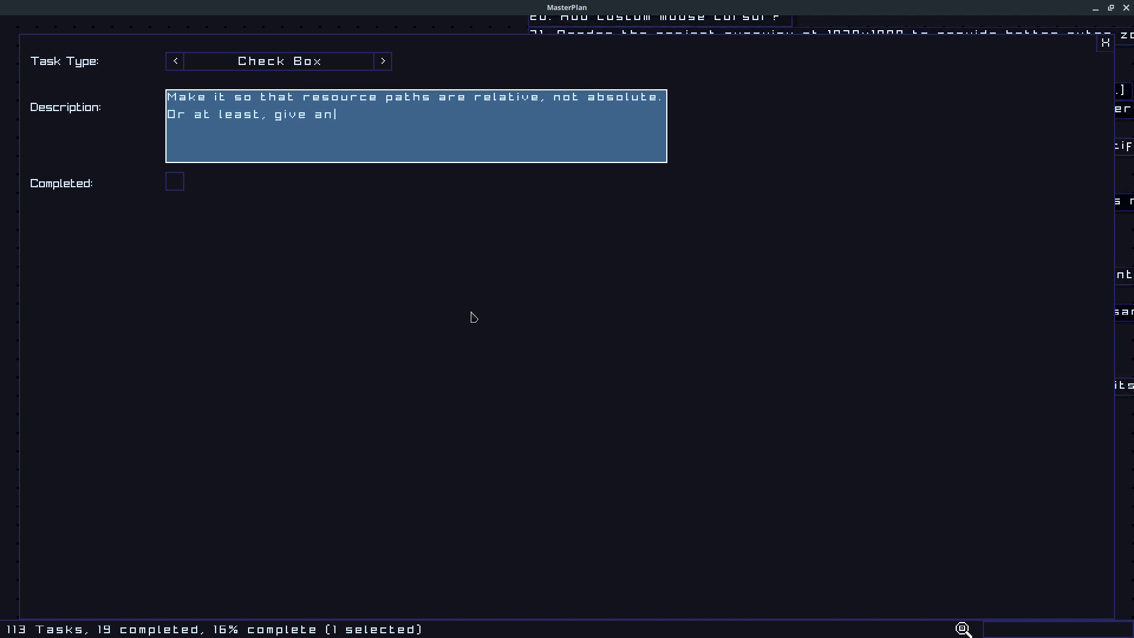
pyautogui.write('opiton.')
pyautogui.press('BackSpace')
pyautogui.press('BackSpace')
pyautogui.press('BackSpace')
pyautogui.press('BackSpace')
pyautogui.press('BackSpace')
pyautogui.press('BackSpace')
pyautogui.write('ption.')
# Step: Close the task editor and delete the resource paths task from the last list
pyautogui.click(1106, 42)
pyautogui.press('Delete')
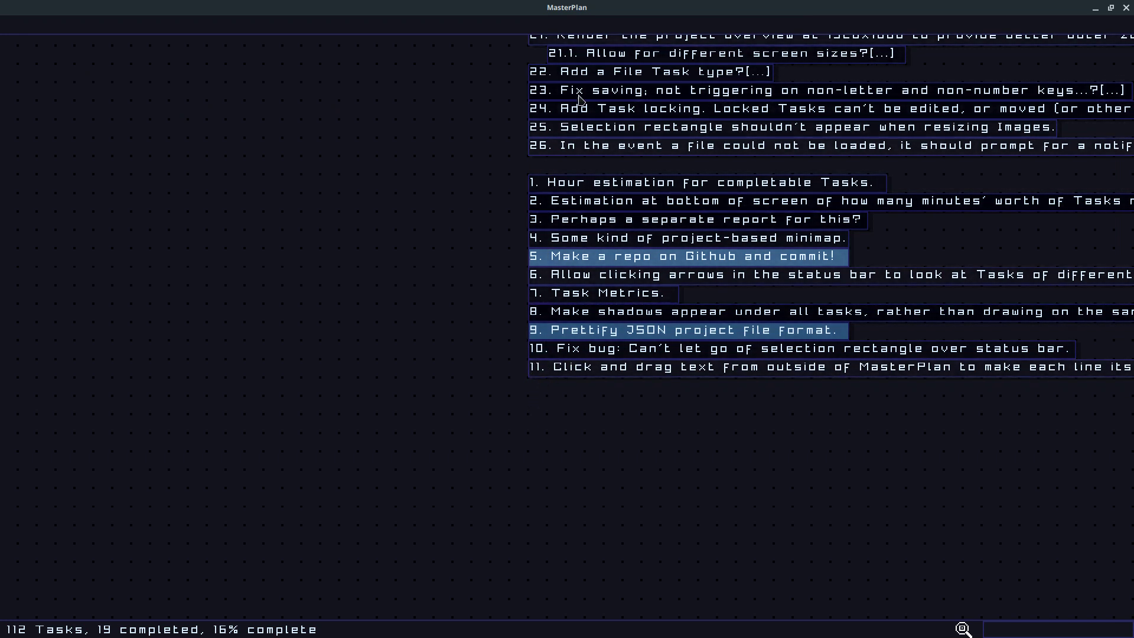
# Step: Create a new task at the "Rebindable shortcuts" item of the Project Settings sub-list
pyautogui.moveTo(583, 99); pyautogui.dragTo(564, 443)
pyautogui.moveTo(568, 141); pyautogui.dragTo(540, 591)
pyautogui.moveTo(552, 195); pyautogui.dragTo(529, 535)
pyautogui.scroll(-10, 528, 533)
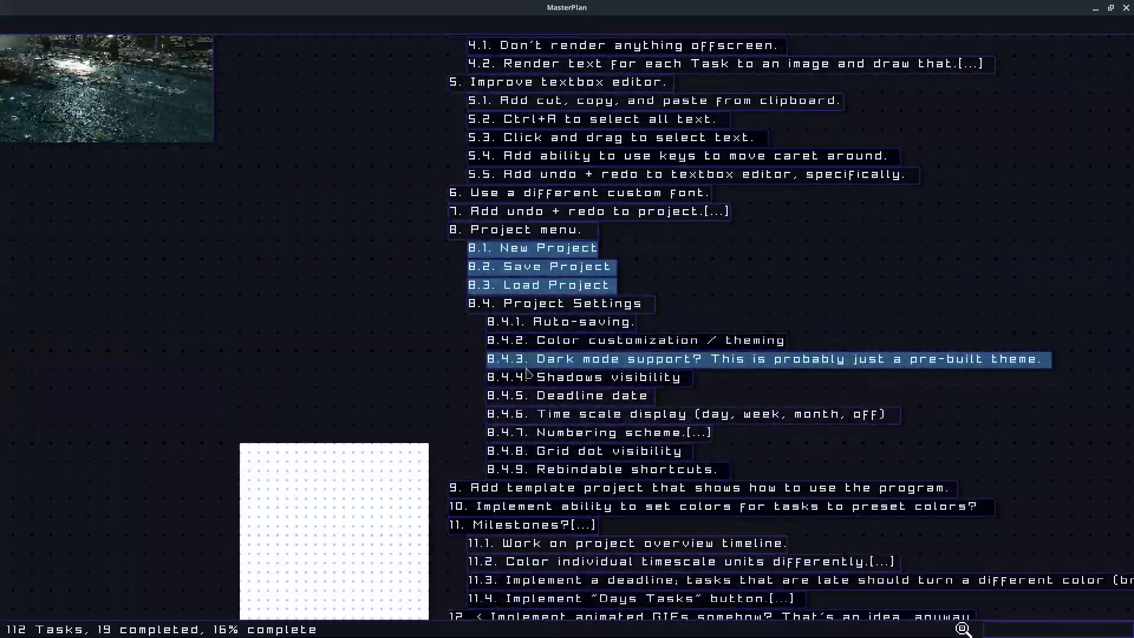
pyautogui.rightClick(571, 469)
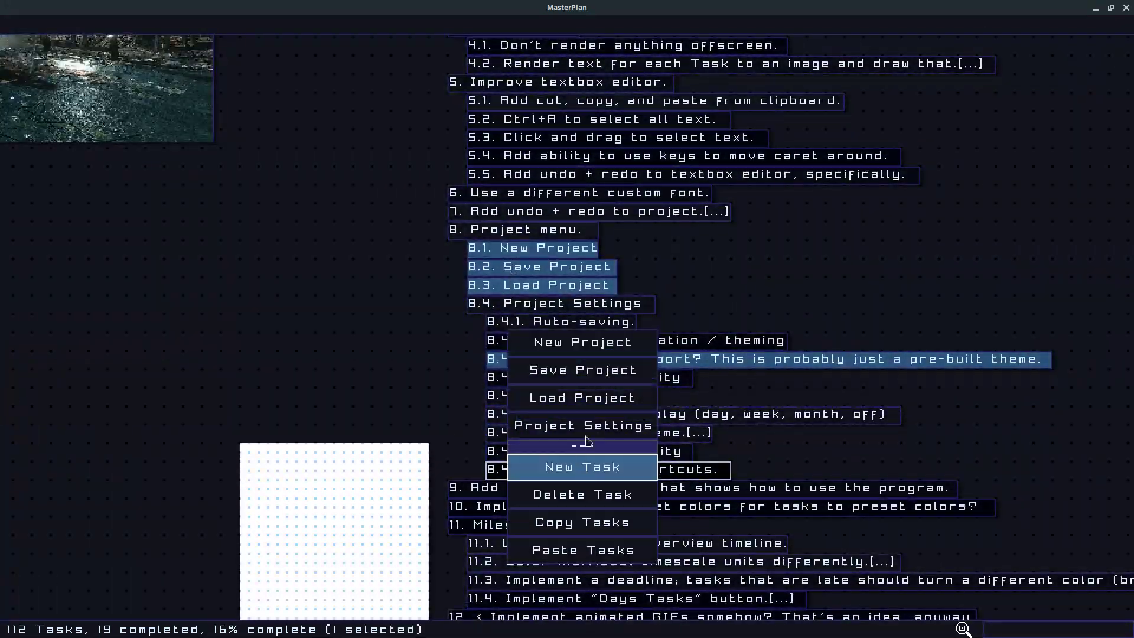
pyautogui.click(571, 469)
# Step: Describe the new task as "File path absolute vs. relative." with a second line, "Relative would be better for sharing across network drives / VCS?"
pyautogui.click(380, 144)
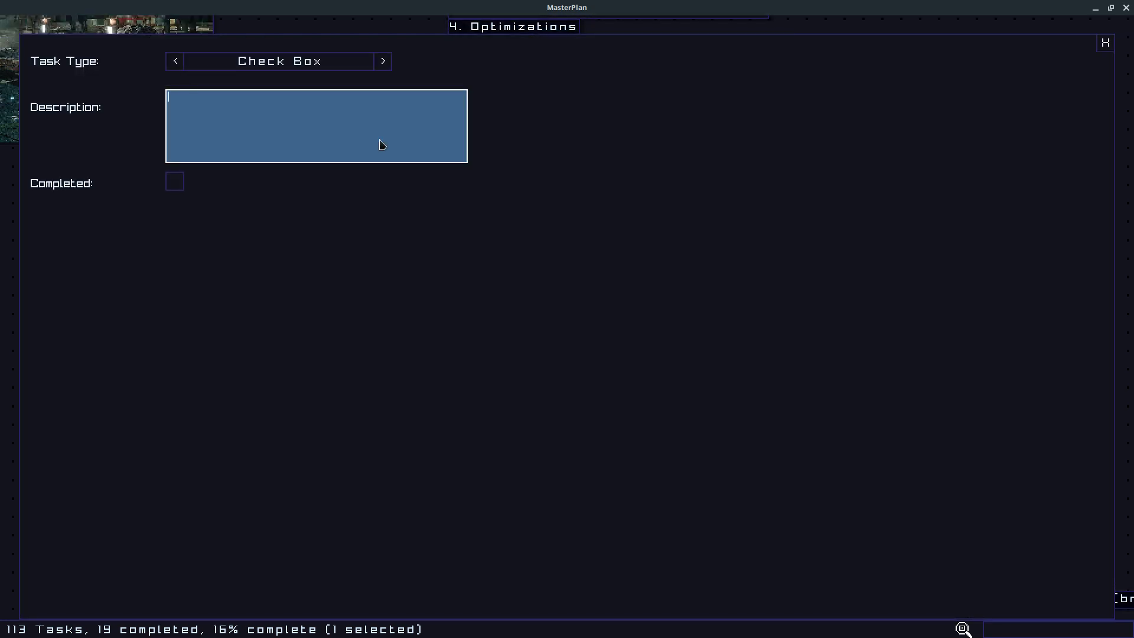
pyautogui.write('File path absolute vs. relative.')
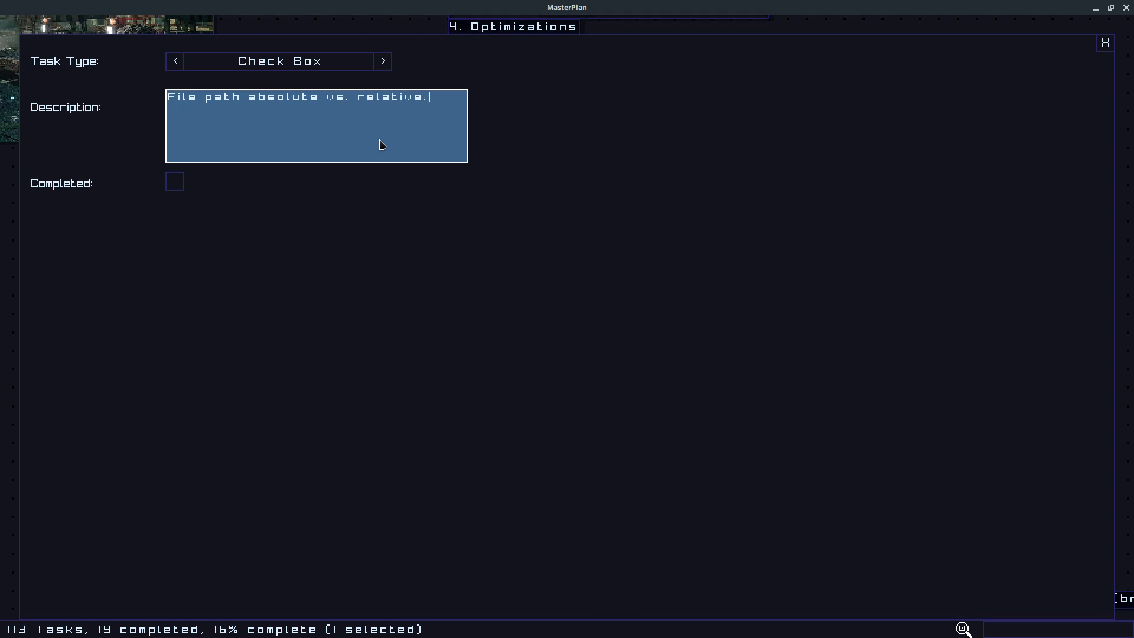
pyautogui.press('Return')
pyautogui.write('Relatve')
pyautogui.write('ve would be better for ')
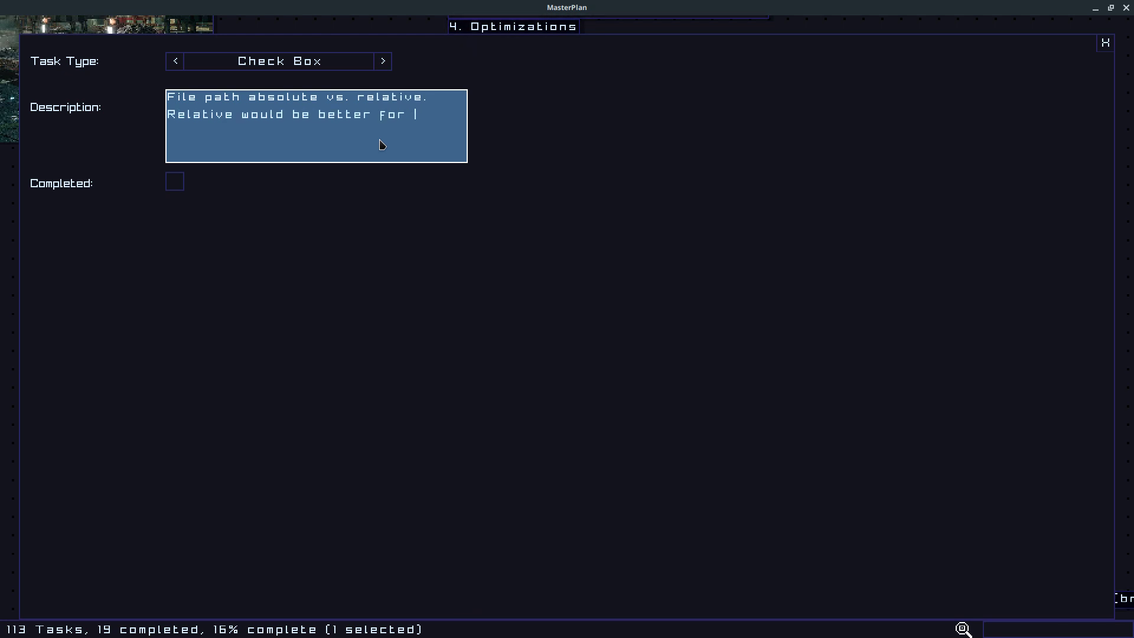
pyautogui.write('sahr')
pyautogui.press('BackSpace')
pyautogui.press('BackSpace')
pyautogui.press('BackSpace')
pyautogui.write('haring ')
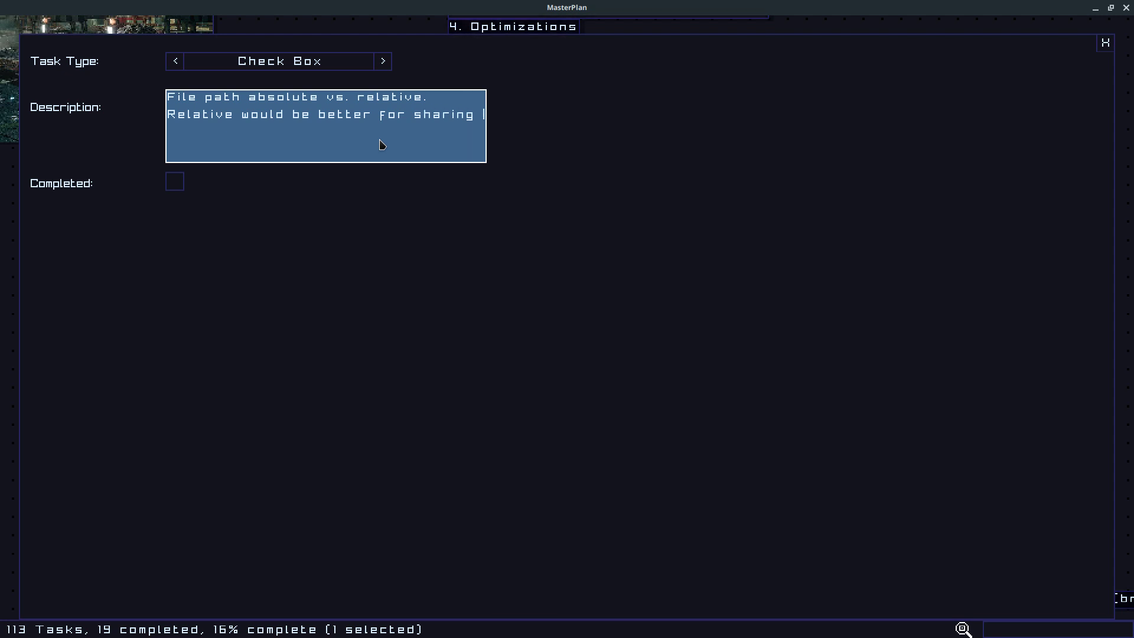
pyautogui.write('across ne')
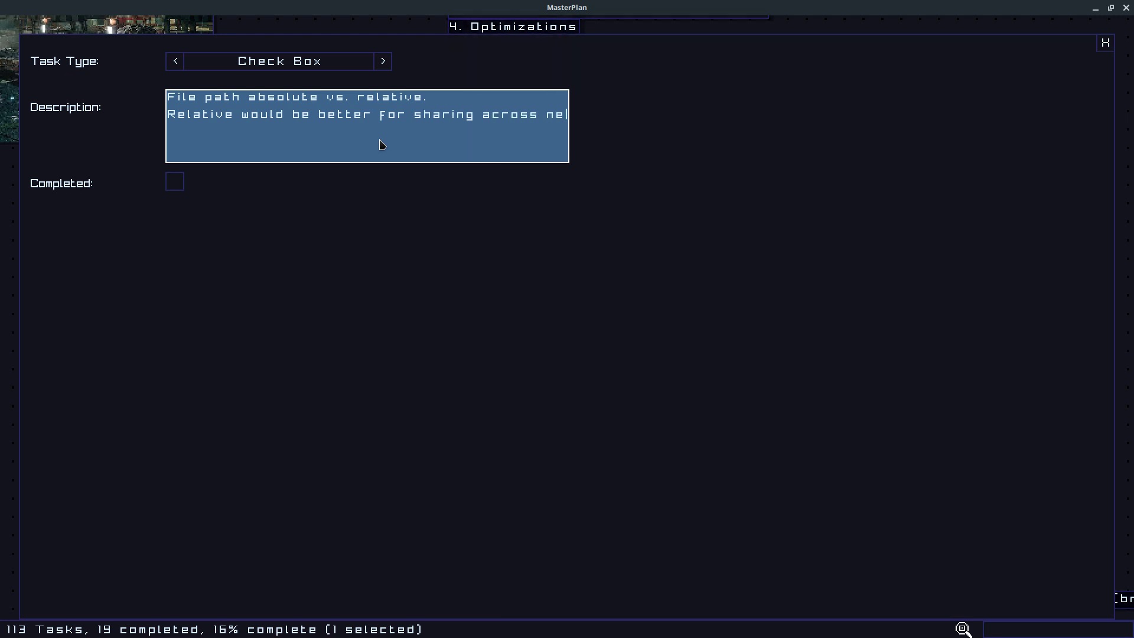
pyautogui.write('twork drives?')
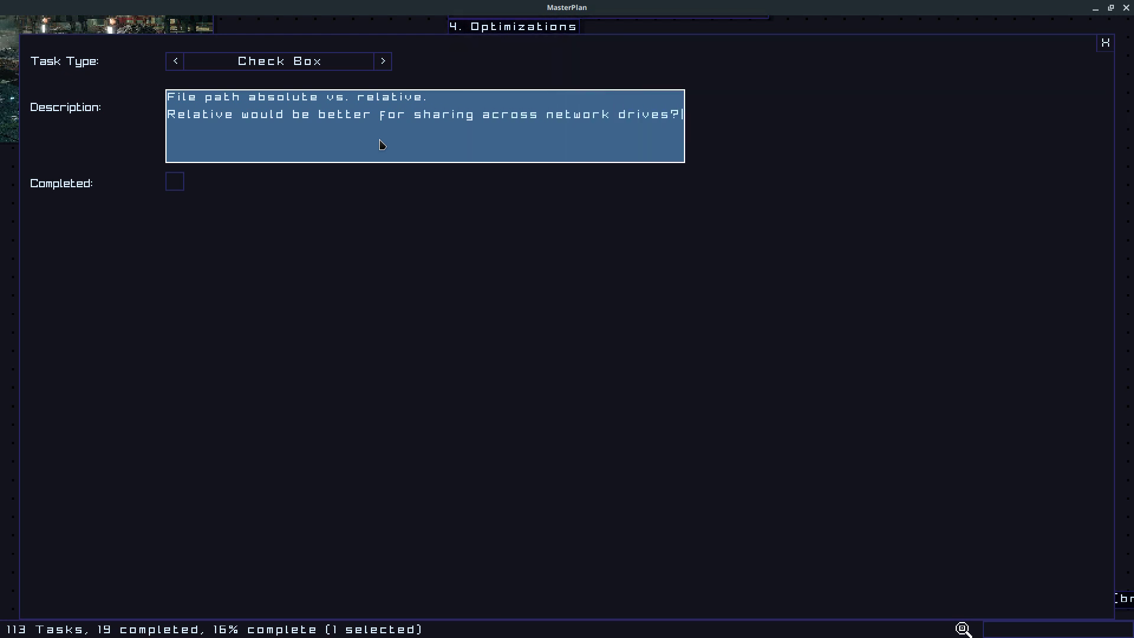
pyautogui.press('BackSpace')
pyautogui.write('/ VCS?')
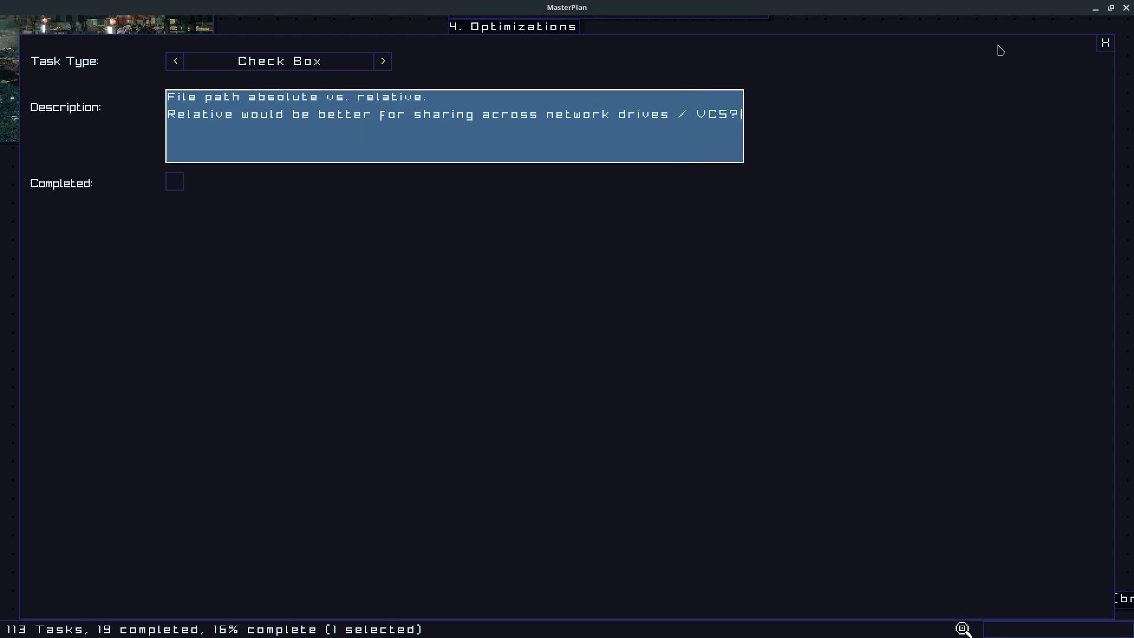
pyautogui.click(1105, 43)
pyautogui.click(870, 286)
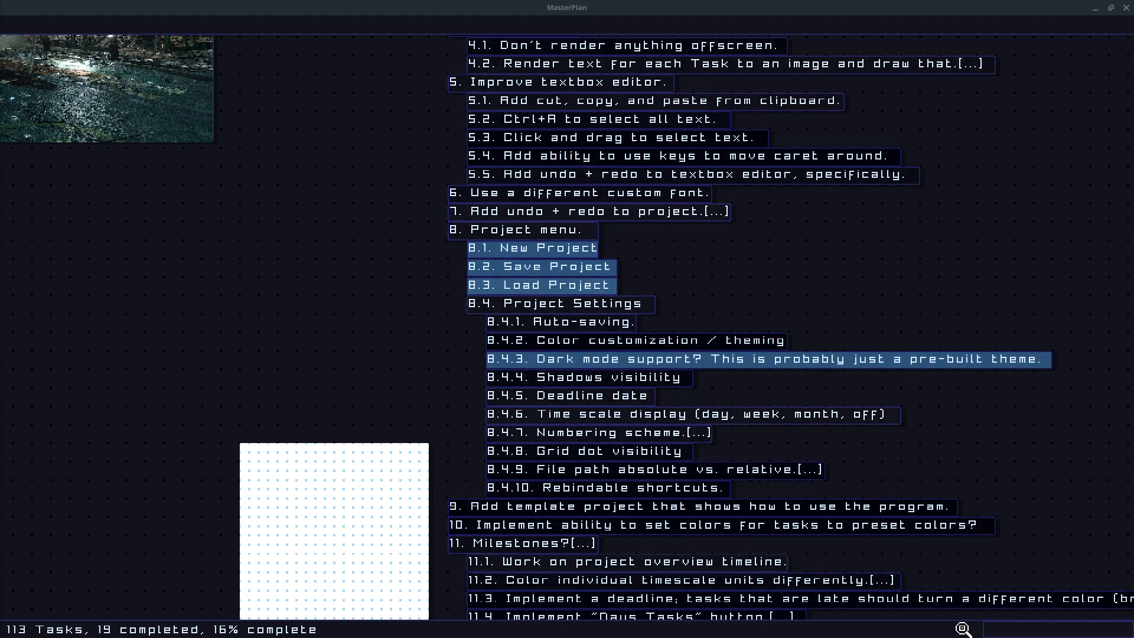
# Step: Examine the board area below the Friday, 9/20/2019 marker, with the "This is a task." item and its explanatory note
pyautogui.moveTo(387, 180); pyautogui.dragTo(369, 428)
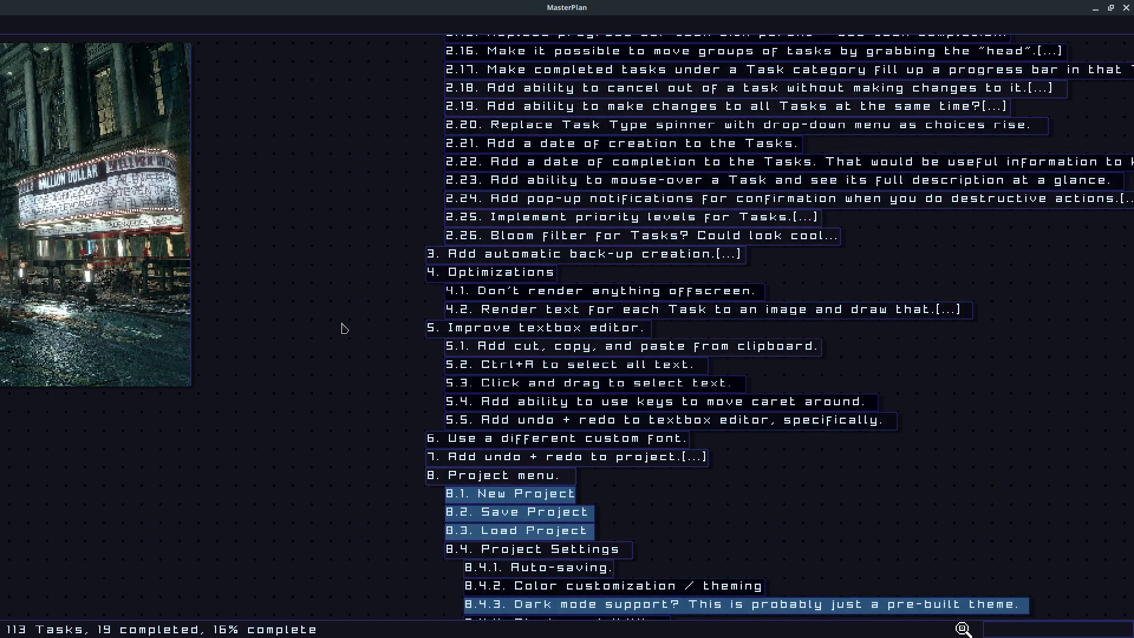
pyautogui.moveTo(777, 24); pyautogui.dragTo(642, 146)
pyautogui.scroll(-1, 1028, 210)
pyautogui.moveTo(1018, 215); pyautogui.dragTo(807, 316)
pyautogui.moveTo(980, 182); pyautogui.dragTo(460, 281)
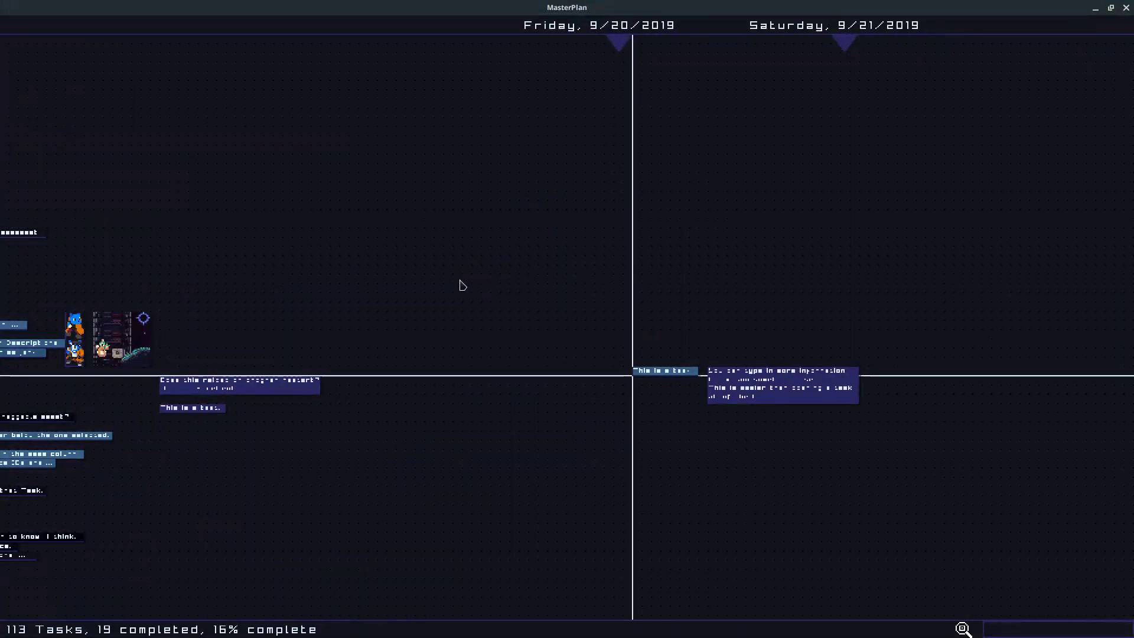
pyautogui.scroll(1, 646, 260)
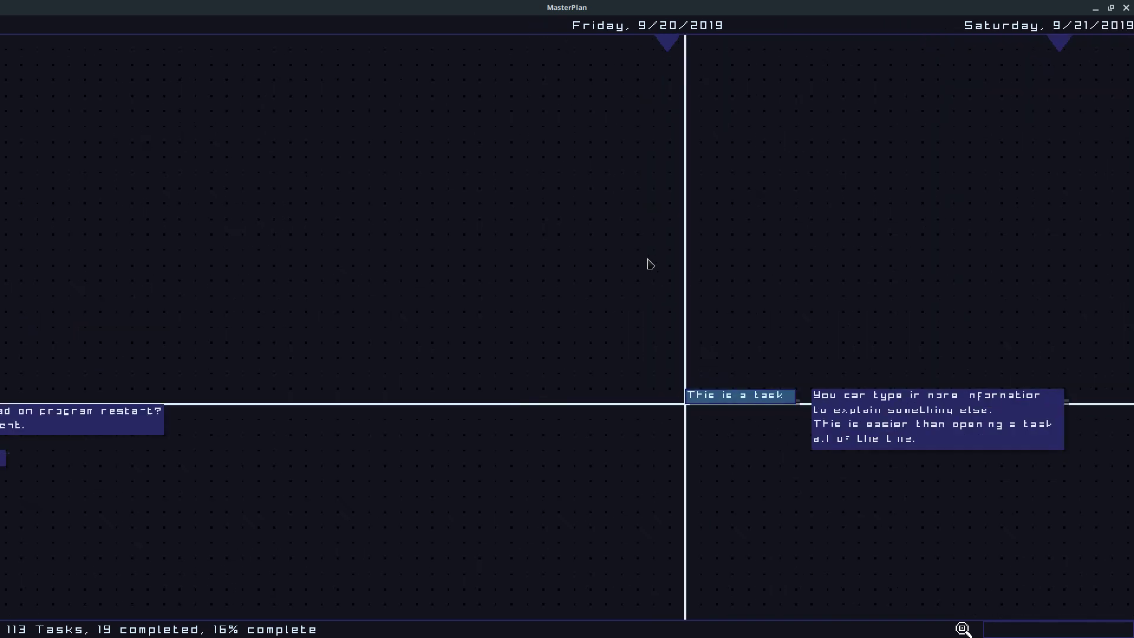
pyautogui.moveTo(635, 264); pyautogui.dragTo(576, 242)
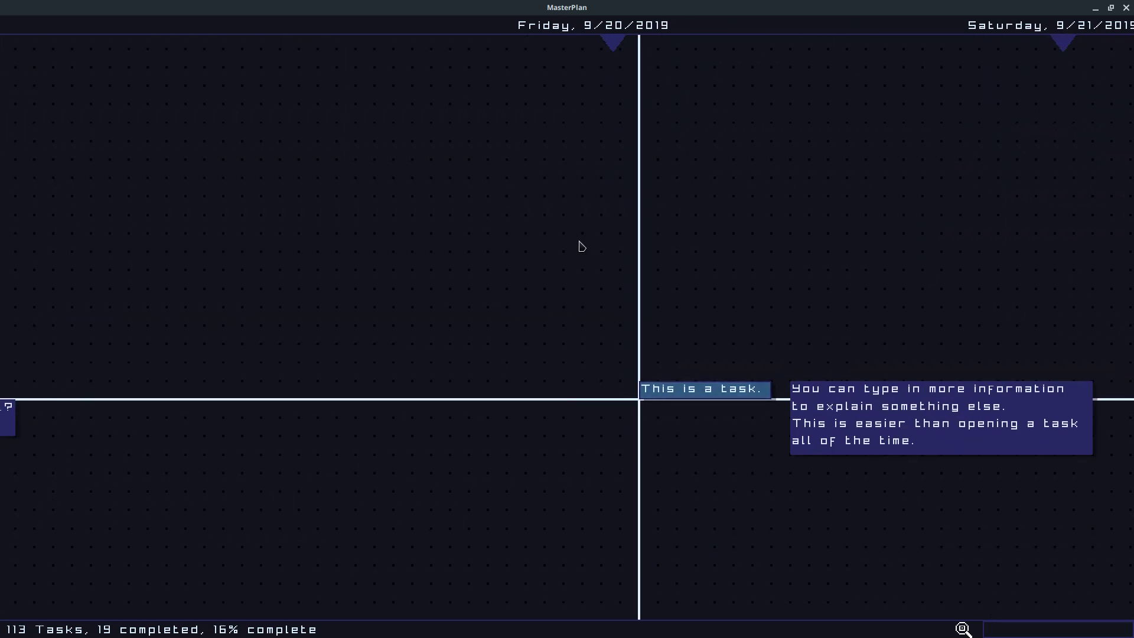
pyautogui.scroll(-3, 579, 246)
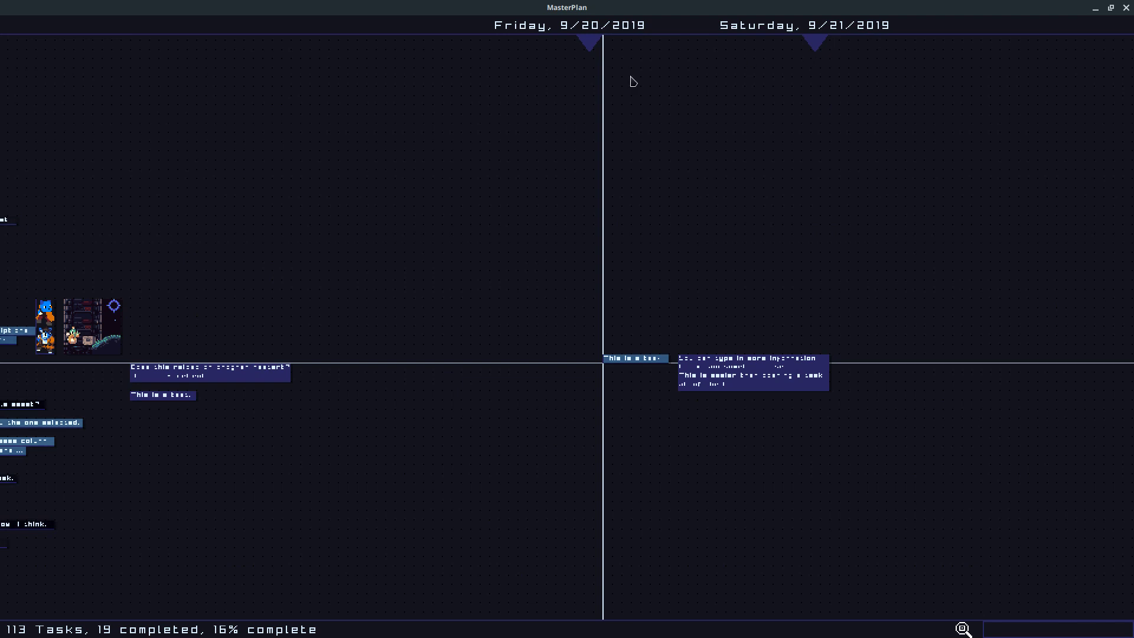
# Step: Return to the MasterPlan ideas and examine the "Tasks / Ordering" list
pyautogui.moveTo(354, 158); pyautogui.dragTo(711, 137)
pyautogui.moveTo(473, 153); pyautogui.dragTo(405, 101)
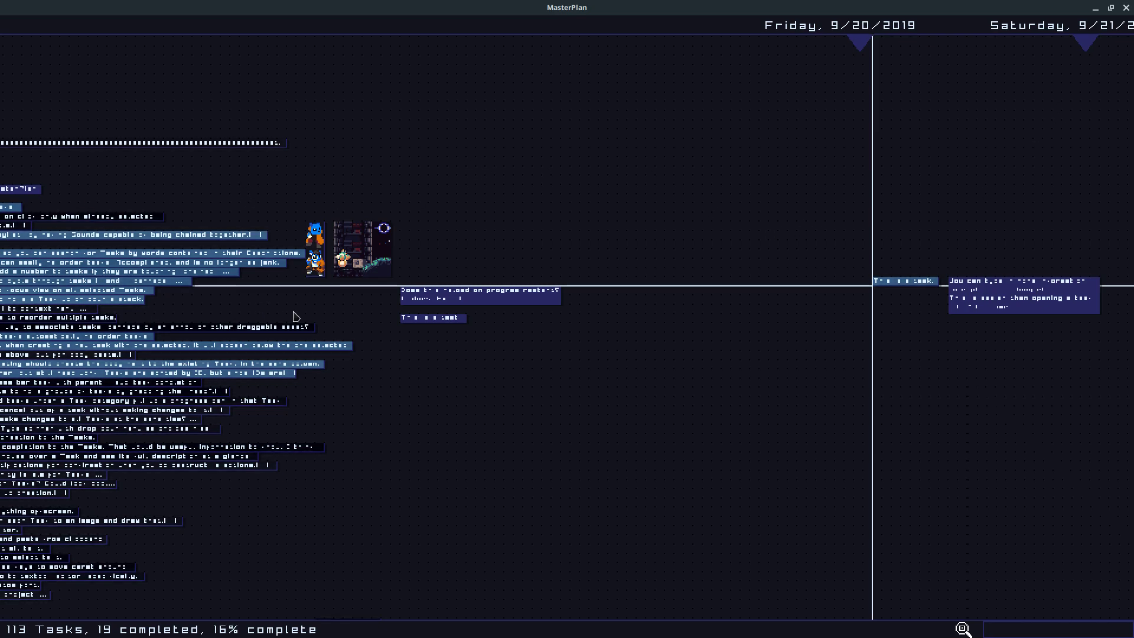
pyautogui.moveTo(291, 314); pyautogui.dragTo(676, 243)
pyautogui.scroll(1, 721, 236)
pyautogui.scroll(-1, 777, 253)
pyautogui.moveTo(961, 167); pyautogui.dragTo(514, 315)
pyautogui.moveTo(327, 269); pyautogui.dragTo(826, 139)
pyautogui.scroll(1, 486, 318)
pyautogui.moveTo(487, 317); pyautogui.dragTo(667, 298)
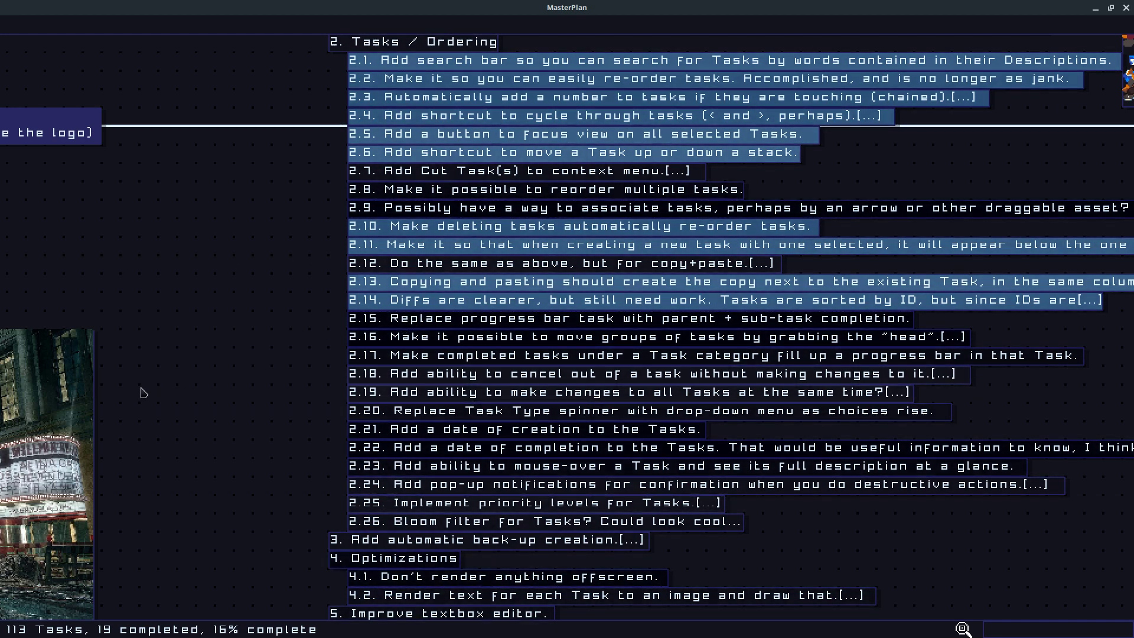
# Step: Examine the "Alternative name ideas" notes, including the MasterPlan and "PlanIt!" entries, and the nearby image and sound tasks
pyautogui.moveTo(290, 294); pyautogui.dragTo(544, 410)
pyautogui.moveTo(373, 367); pyautogui.dragTo(483, 269)
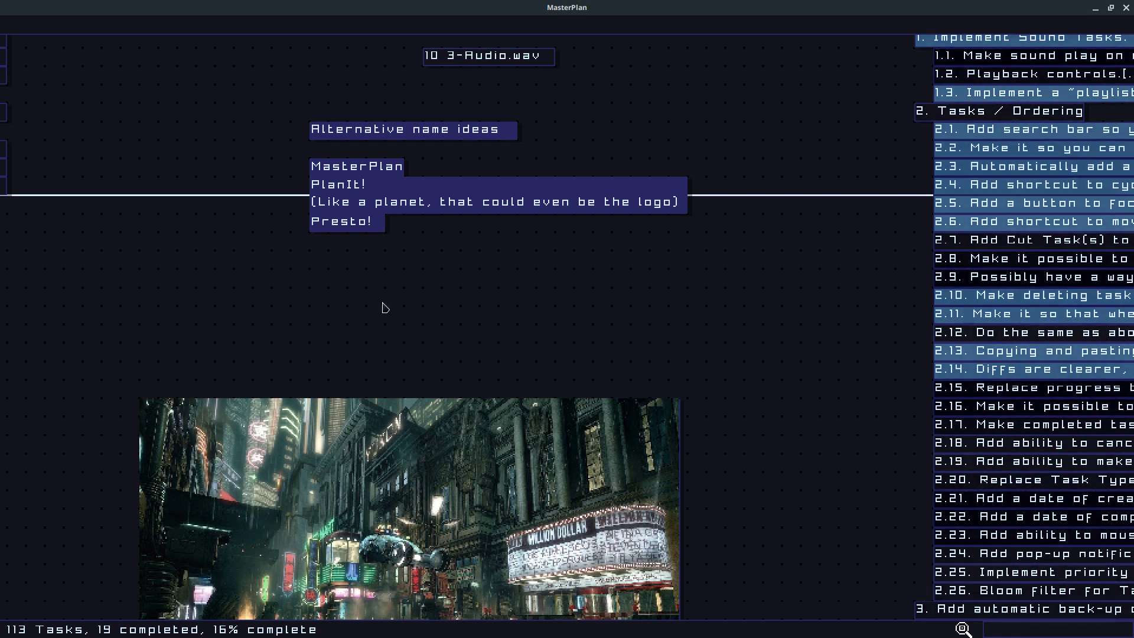
pyautogui.moveTo(491, 265); pyautogui.dragTo(455, 333)
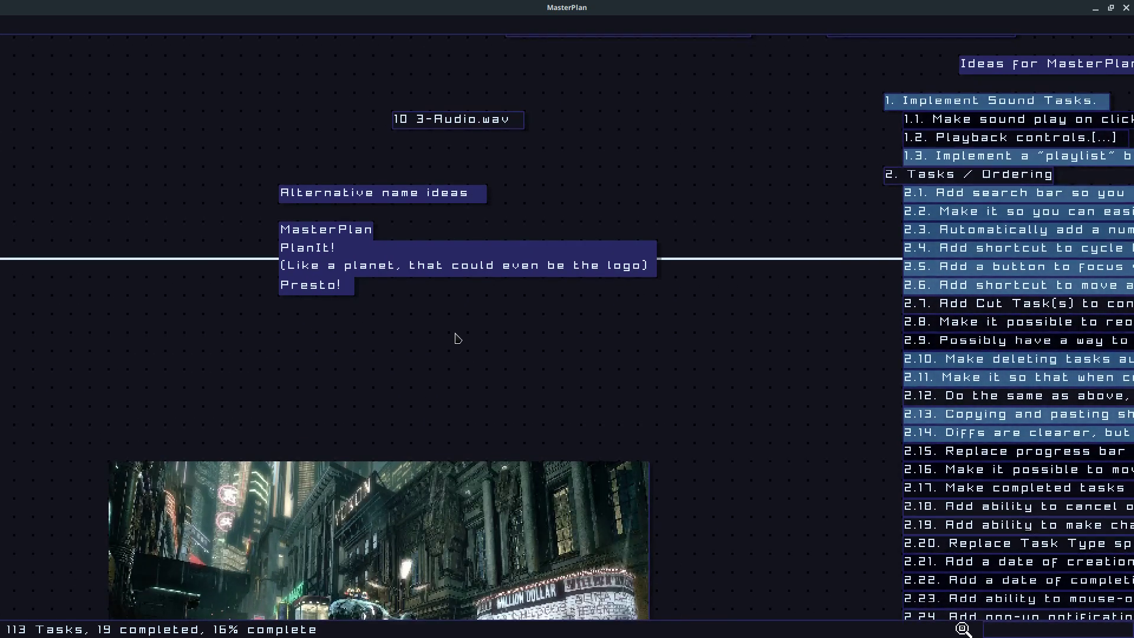
pyautogui.click(344, 236)
pyautogui.click(341, 253)
pyautogui.moveTo(150, 359); pyautogui.dragTo(475, 347)
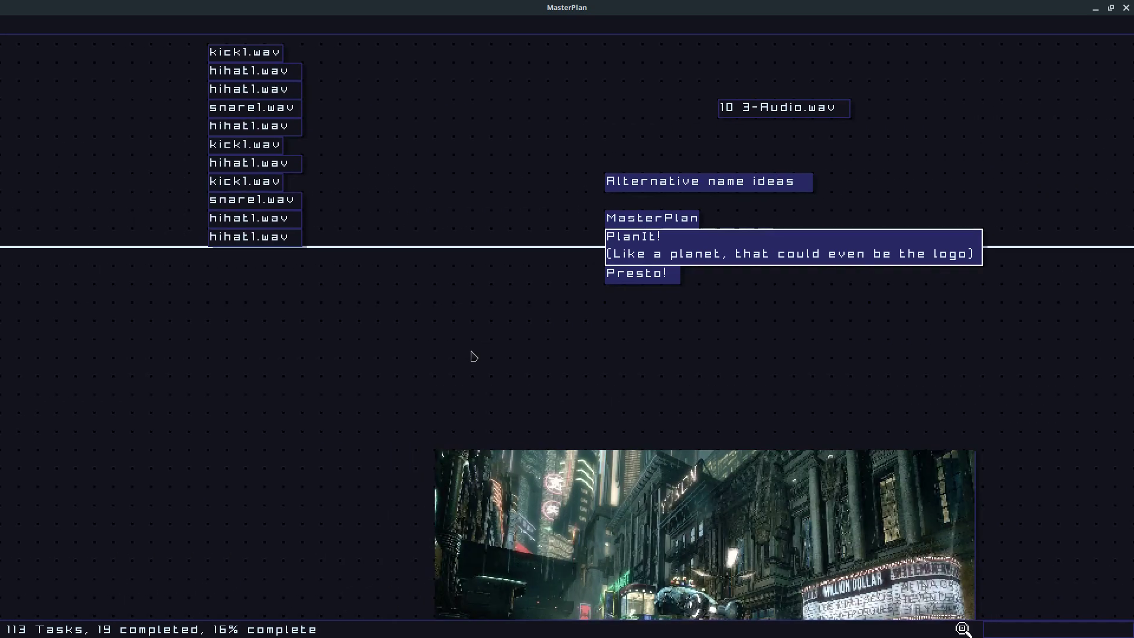
pyautogui.scroll(-1, 472, 355)
pyautogui.moveTo(721, 419); pyautogui.dragTo(502, 296)
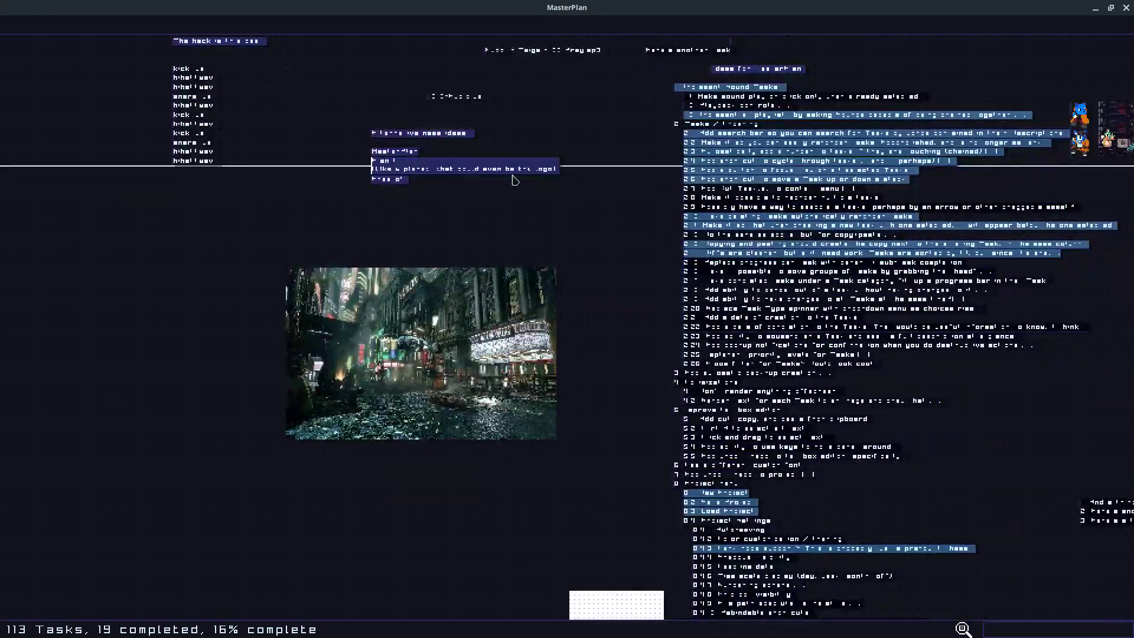
pyautogui.scroll(1, 509, 182)
pyautogui.moveTo(513, 184); pyautogui.dragTo(798, 538)
# Step: Play the sound tasks under "The heck is this beat", starting with the top kick1.wav
pyautogui.hotkey('alt', 'Tab')
pyautogui.hotkey('alt', 'Tab')
pyautogui.hotkey('alt', 'Tab')
pyautogui.hotkey('alt', 'Tab')
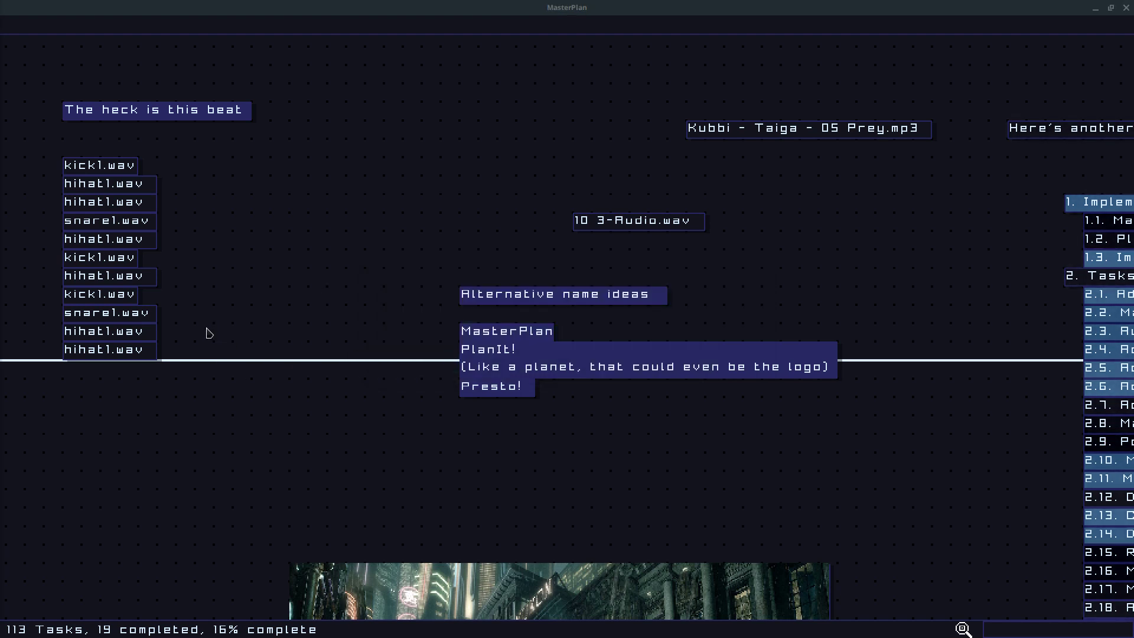
pyautogui.click(106, 149)
pyautogui.hotkey('alt', 'Tab')
pyautogui.click(129, 172)
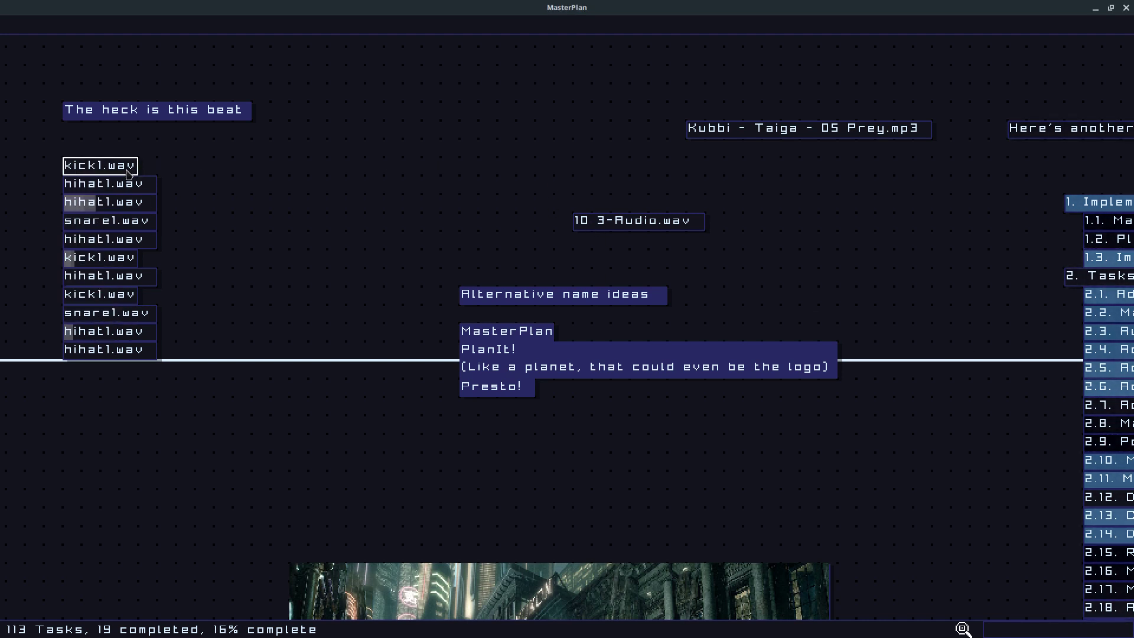
pyautogui.click(182, 163)
# Step: Move the top kick1.wav out of the beat stack and play "Kubbi - Taiga - 05 Prey.mp3"
pyautogui.moveTo(123, 174); pyautogui.dragTo(365, 148)
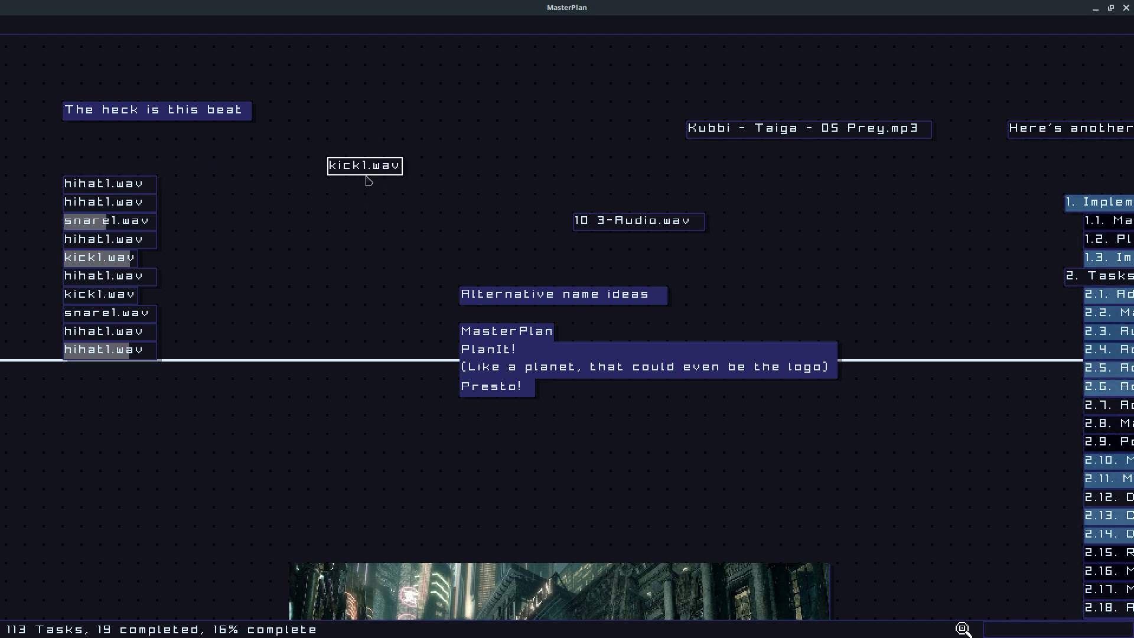
pyautogui.click(745, 134)
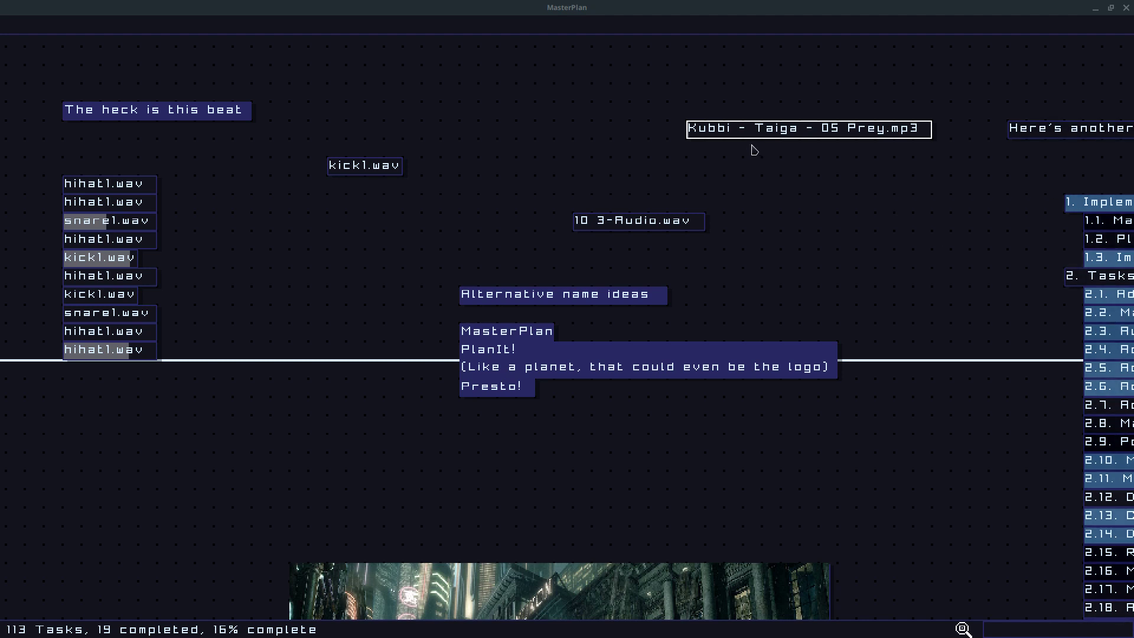
pyautogui.click(709, 148)
pyautogui.click(711, 137)
# Step: Play the detached kick1.wav on its own and move it back to the top of the beat stack
pyautogui.click(359, 173)
pyautogui.press('c')
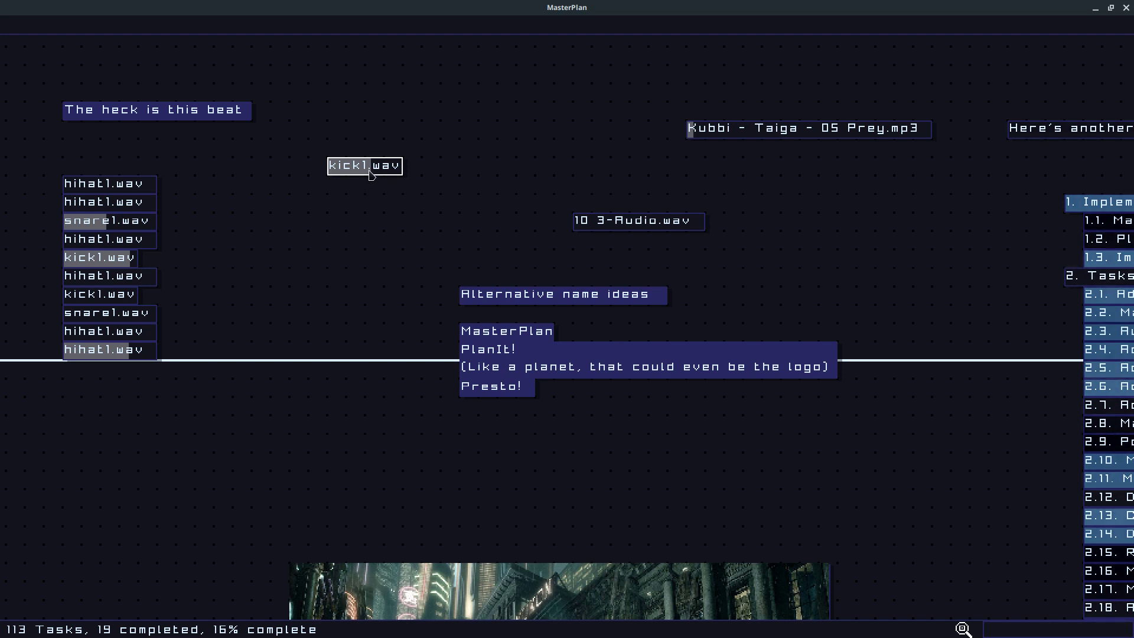
pyautogui.moveTo(396, 172); pyautogui.dragTo(120, 169)
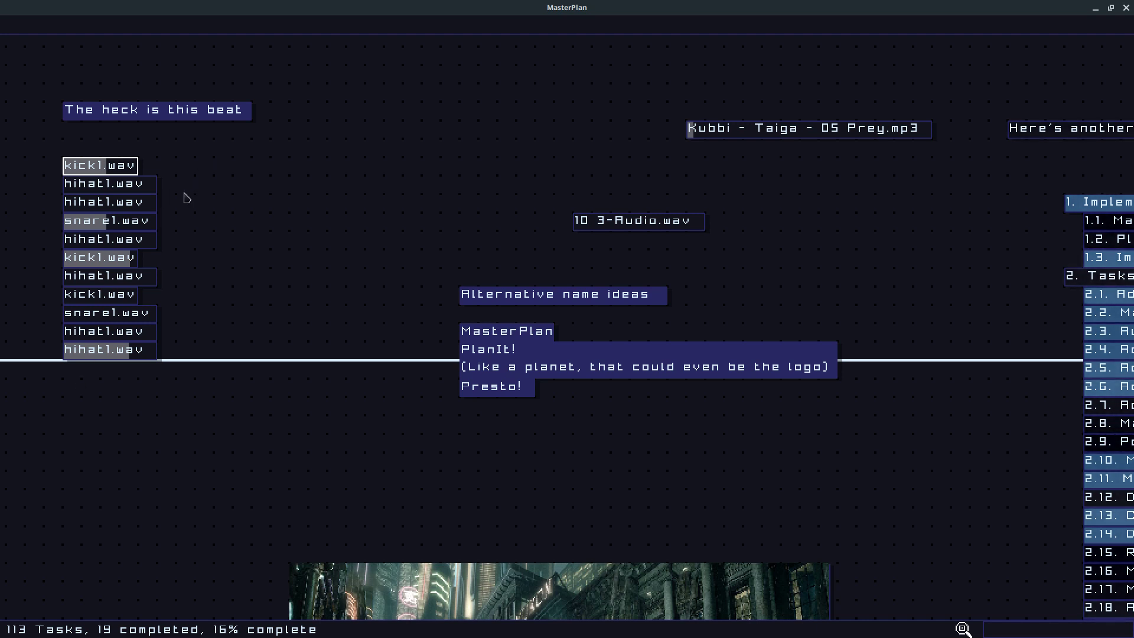
# Step: Move the top kick1.wav down one place in the beat stack
pyautogui.moveTo(601, 116); pyautogui.dragTo(622, 248)
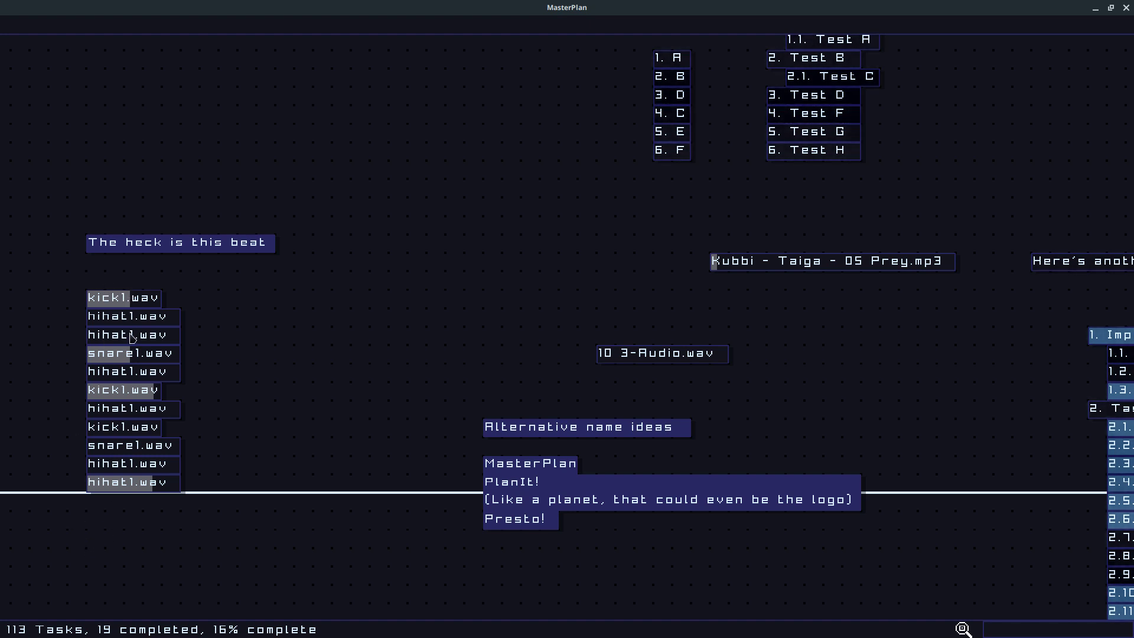
pyautogui.click(135, 302)
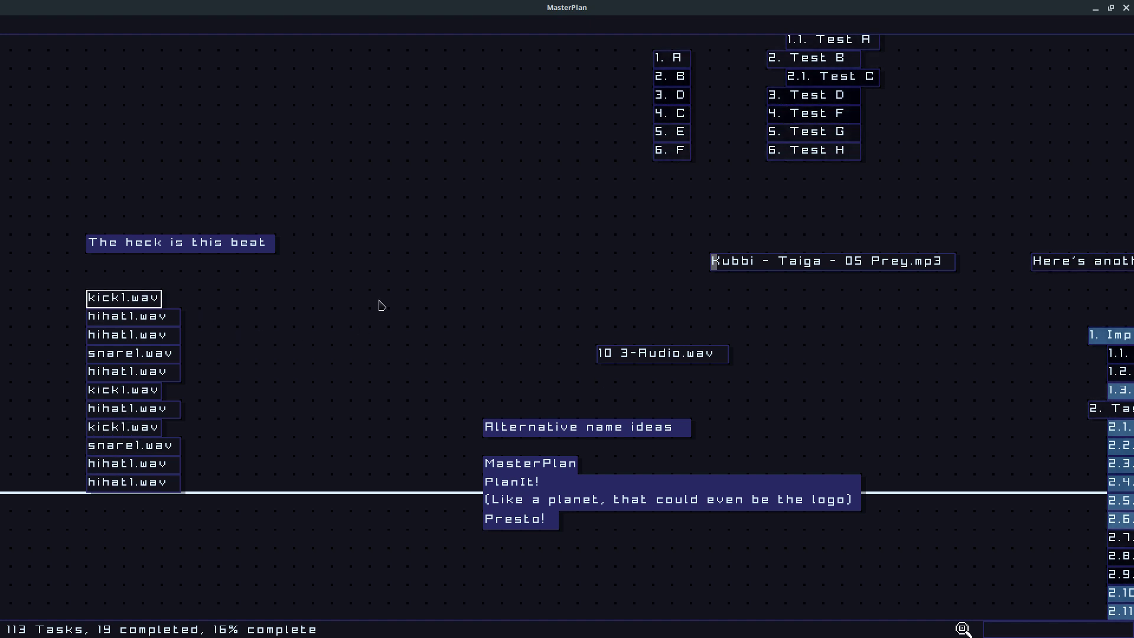
pyautogui.hotkey('ctrl', 'Down')
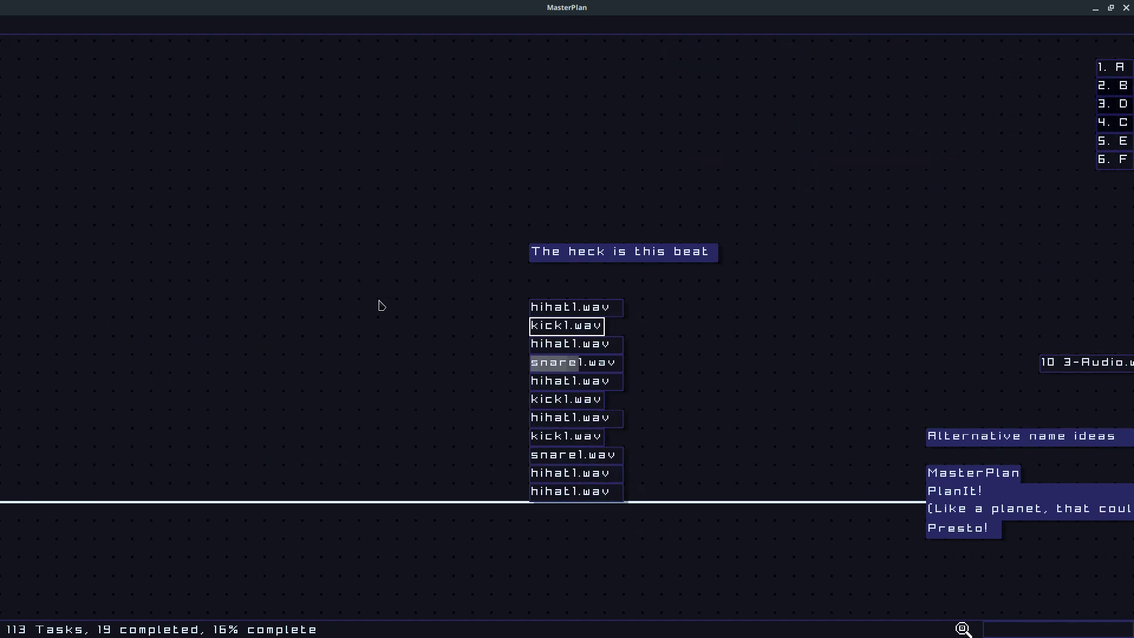
# Step: Move kick1.wav back to the top of the beat stack, and shift the first snare1.wav down one place and back
pyautogui.hotkey('ctrl', 'Up')
pyautogui.hotkey('ctrl', 'Down')
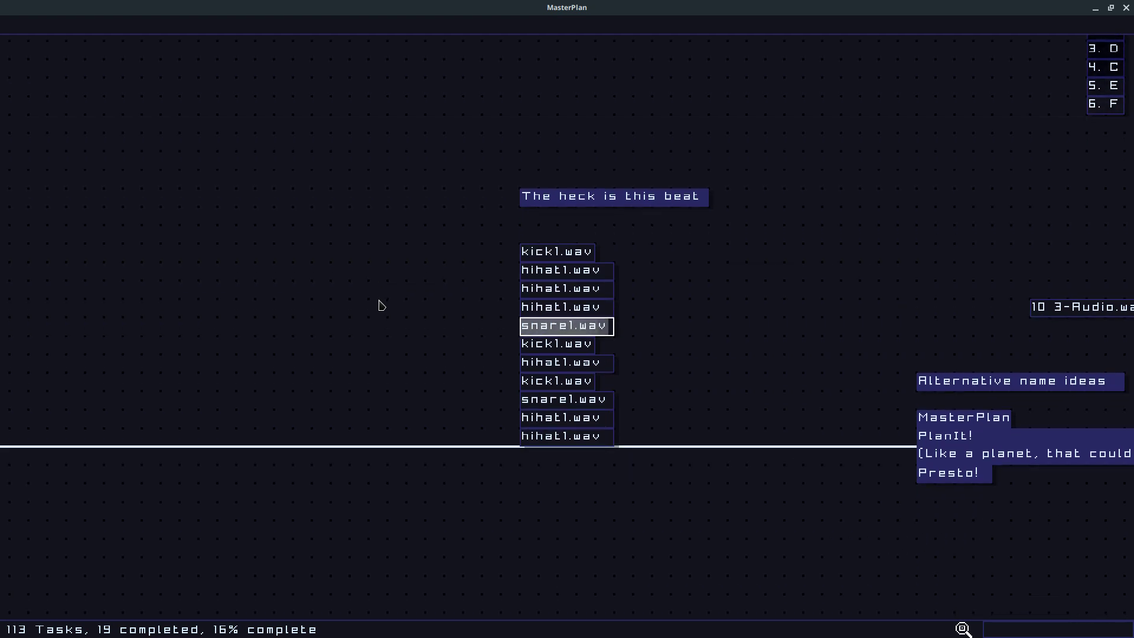
pyautogui.hotkey('ctrl', 'Up')
# Step: Shift the middle kick1.wav down one place and back, and move the lowest kick1.wav to the bottom of the beat stack
pyautogui.press('Down')
pyautogui.press('Down')
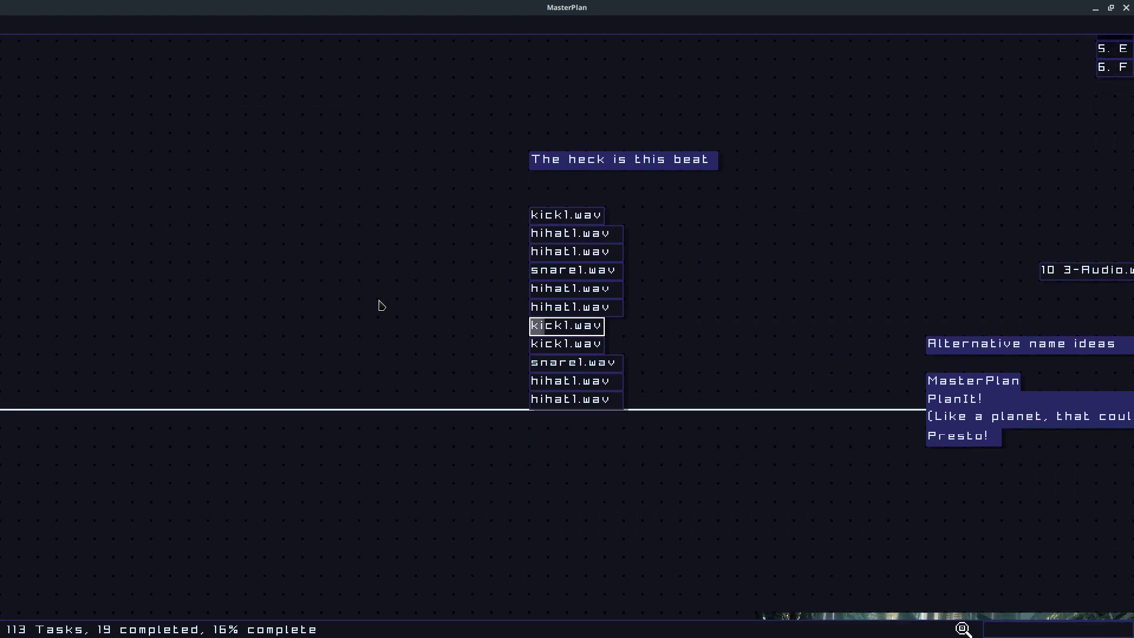
pyautogui.press('Down')
pyautogui.press('Down')
pyautogui.hotkey('ctrl', 'Down')
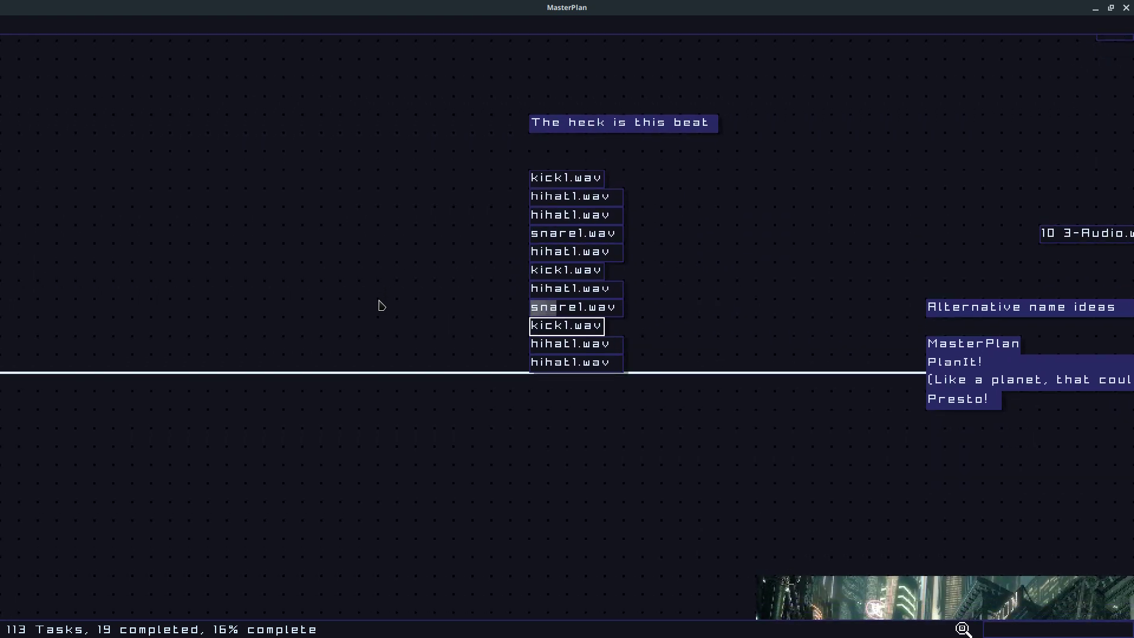
pyautogui.hotkey('ctrl', 'Down')
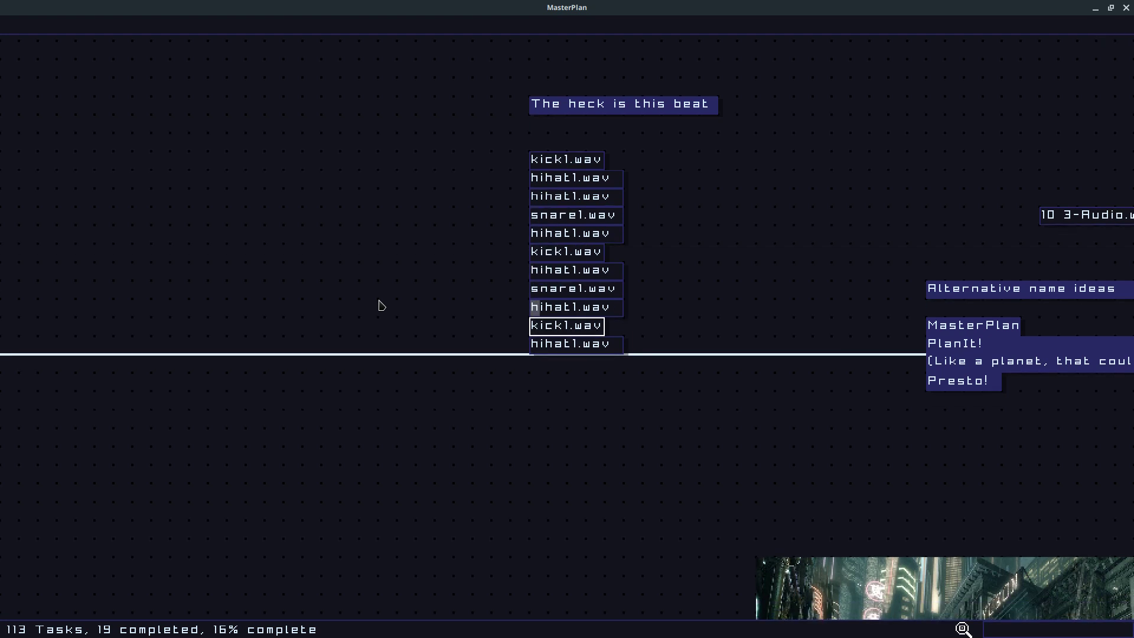
pyautogui.hotkey('ctrl', 'Down')
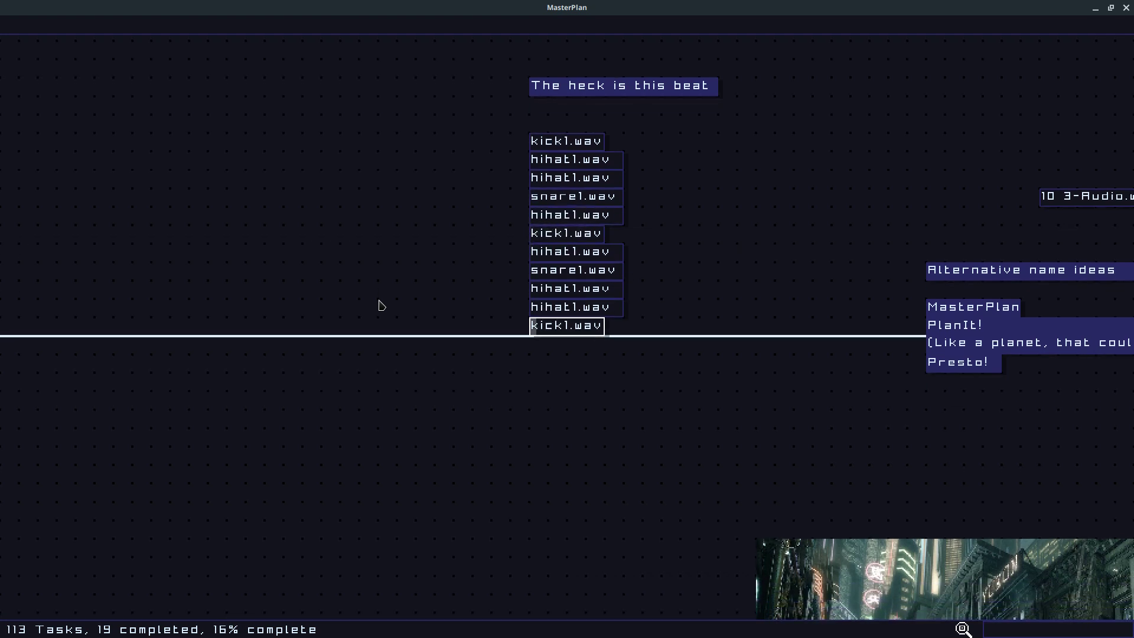
# Step: Shift the bottom kick1.wav up and down the beat stack, ending between hihat1.wav and the lower snare1.wav
pyautogui.hotkey('ctrl', 'Up')
pyautogui.hotkey('ctrl', 'Up')
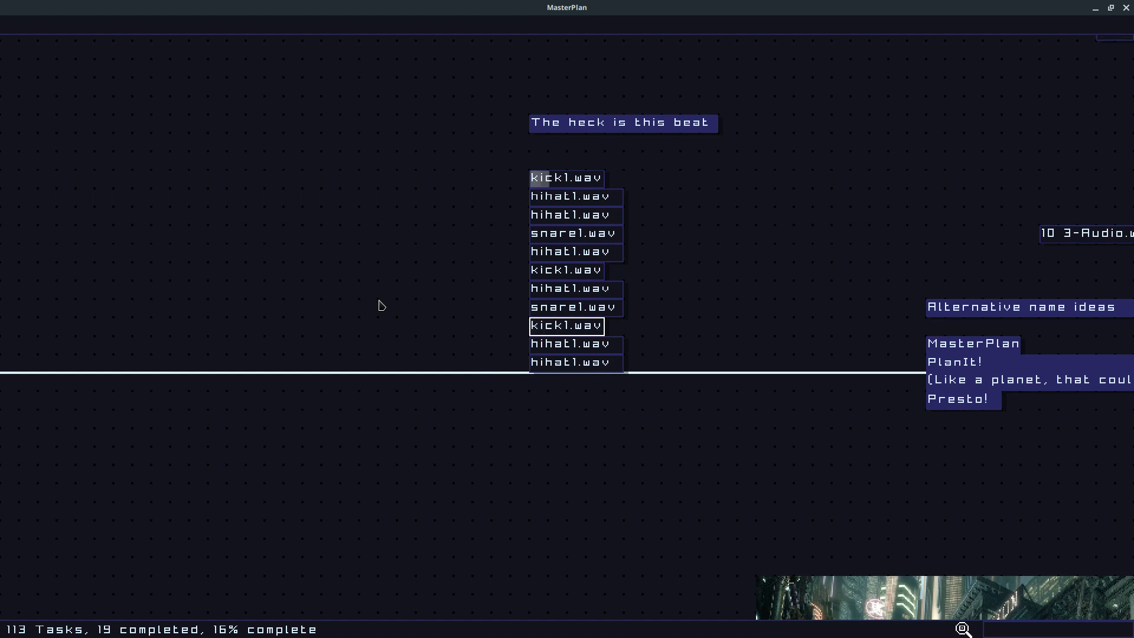
pyautogui.hotkey('ctrl', 'Up')
pyautogui.hotkey('ctrl', 'Up')
pyautogui.hotkey('ctrl', 'Up')
pyautogui.hotkey('ctrl', 'Up')
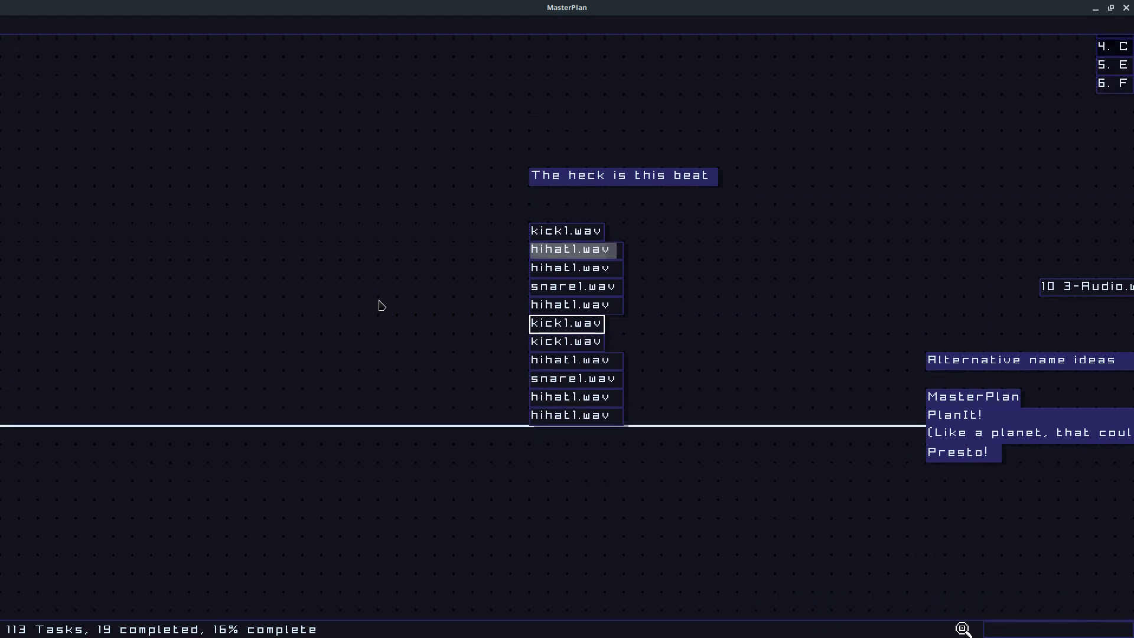
pyautogui.hotkey('ctrl', 'Down')
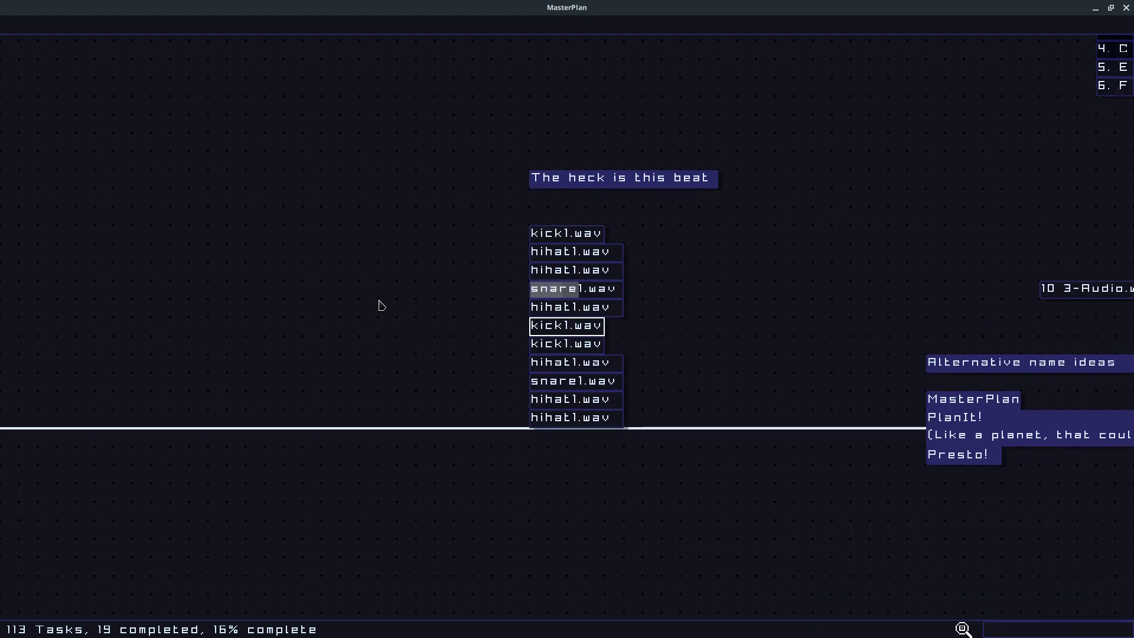
pyautogui.hotkey('ctrl', 'Down')
pyautogui.hotkey('ctrl', 'Down')
pyautogui.hotkey('ctrl', 'Down')
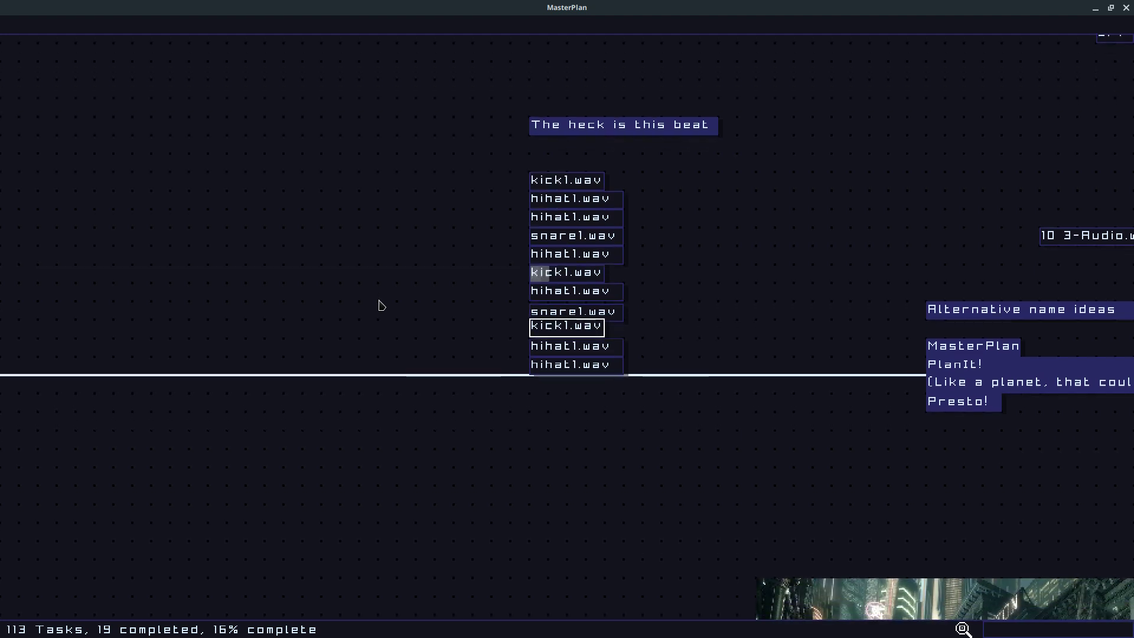
pyautogui.hotkey('ctrl', 'Up')
pyautogui.press('Up')
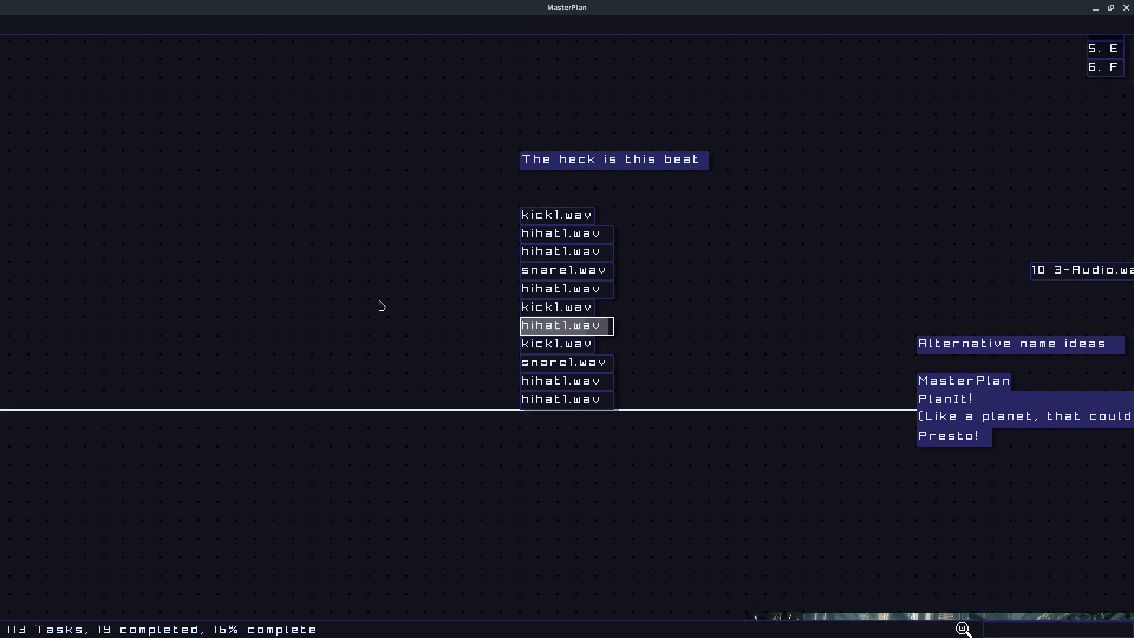
pyautogui.press('Down')
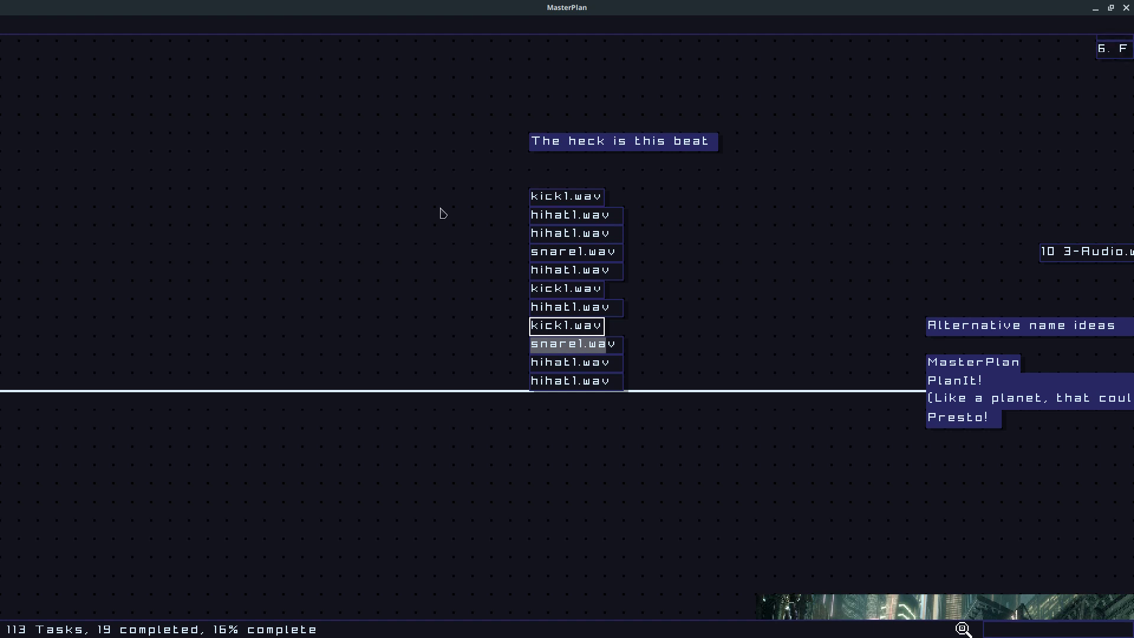
# Step: Deselect the kick1.wav task and bring up the project commands near the "Ideas for MasterPlan" list, dismissing them again
pyautogui.click(511, 189)
pyautogui.moveTo(528, 173); pyautogui.dragTo(653, 469)
pyautogui.moveTo(742, 273); pyautogui.dragTo(519, 289)
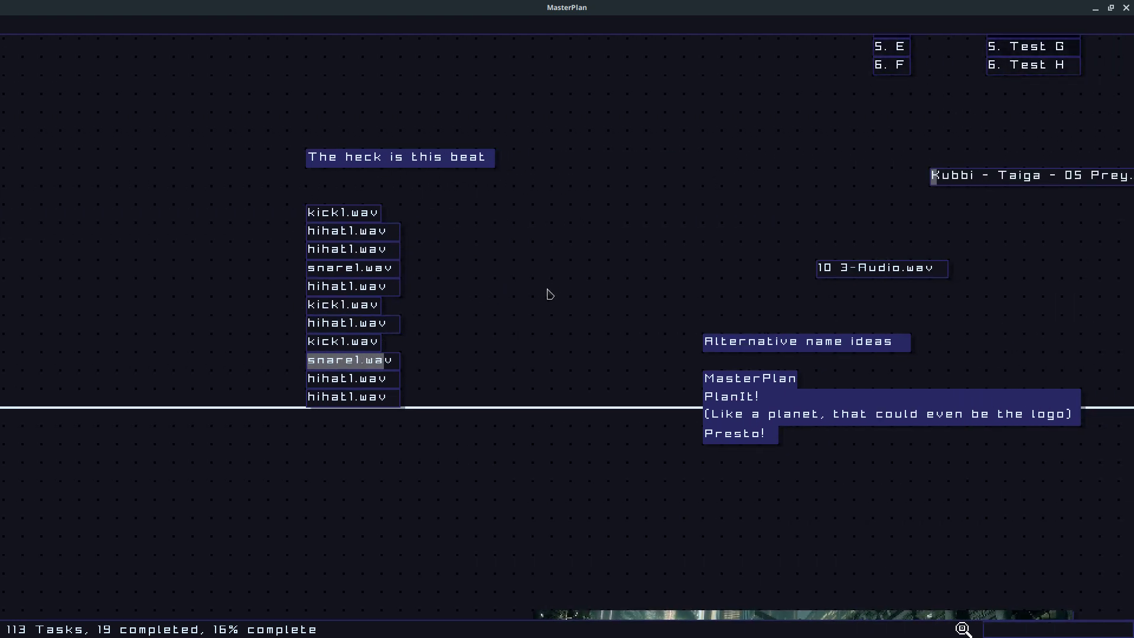
pyautogui.scroll(-1, 540, 406)
pyautogui.scroll(1, 562, 407)
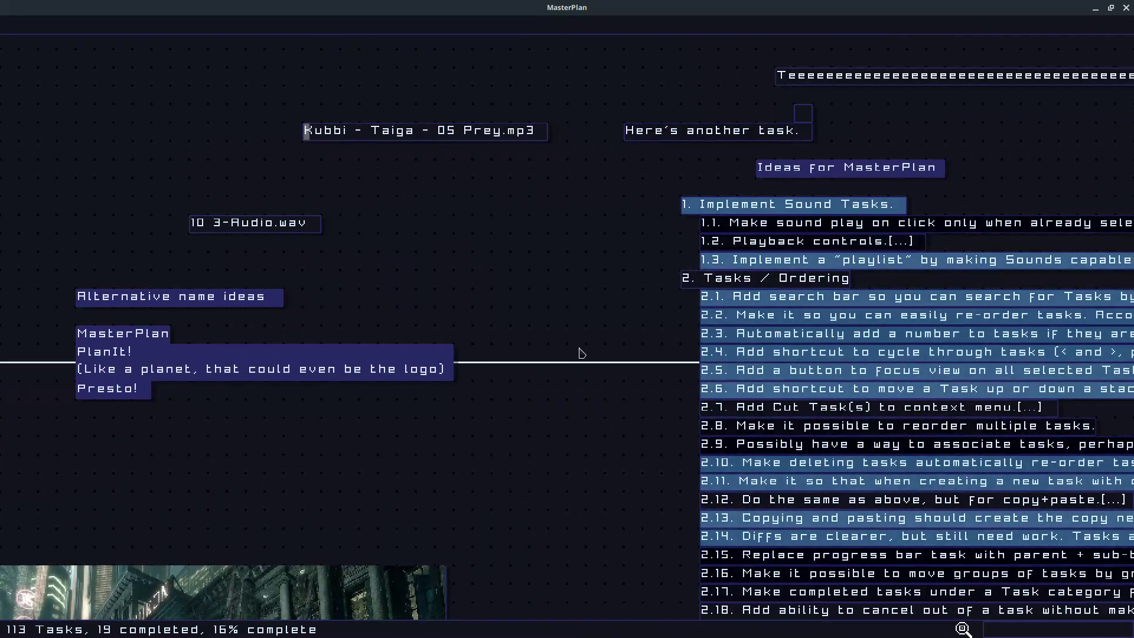
pyautogui.moveTo(576, 354); pyautogui.dragTo(490, 336)
pyautogui.moveTo(443, 399); pyautogui.dragTo(278, 280)
pyautogui.rightClick(177, 308)
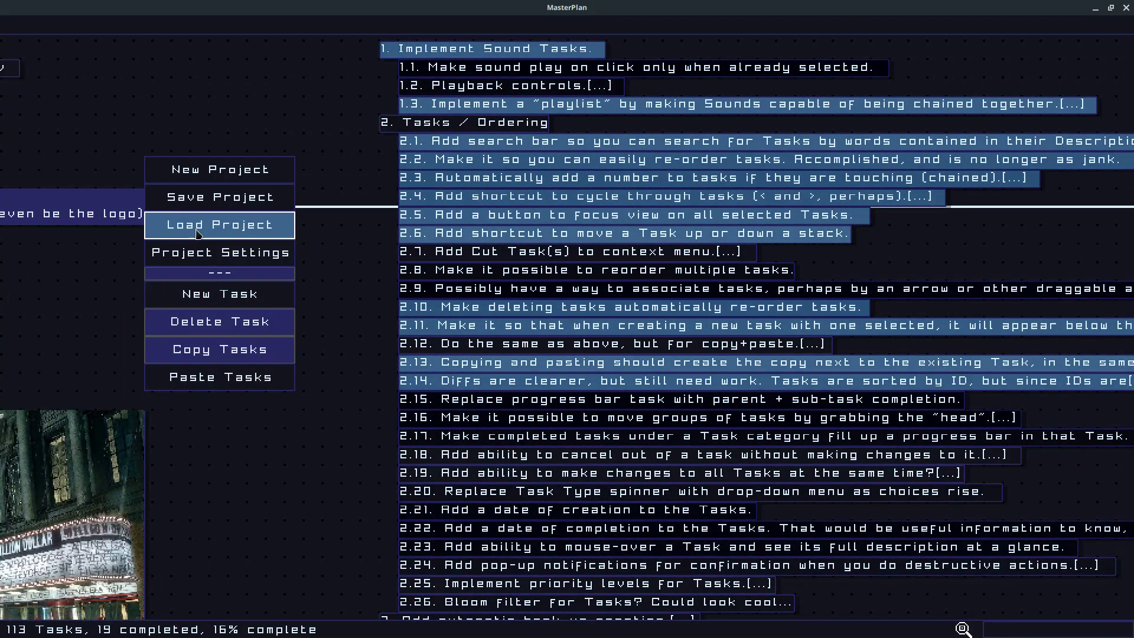
pyautogui.click(260, 188)
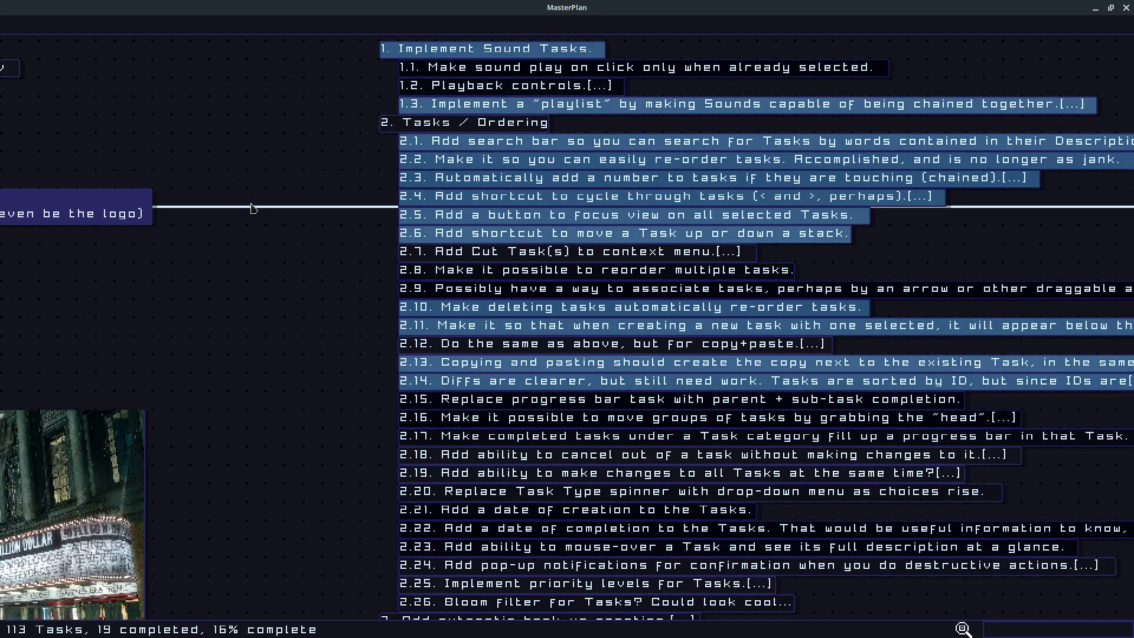
pyautogui.moveTo(260, 188); pyautogui.dragTo(329, 338)
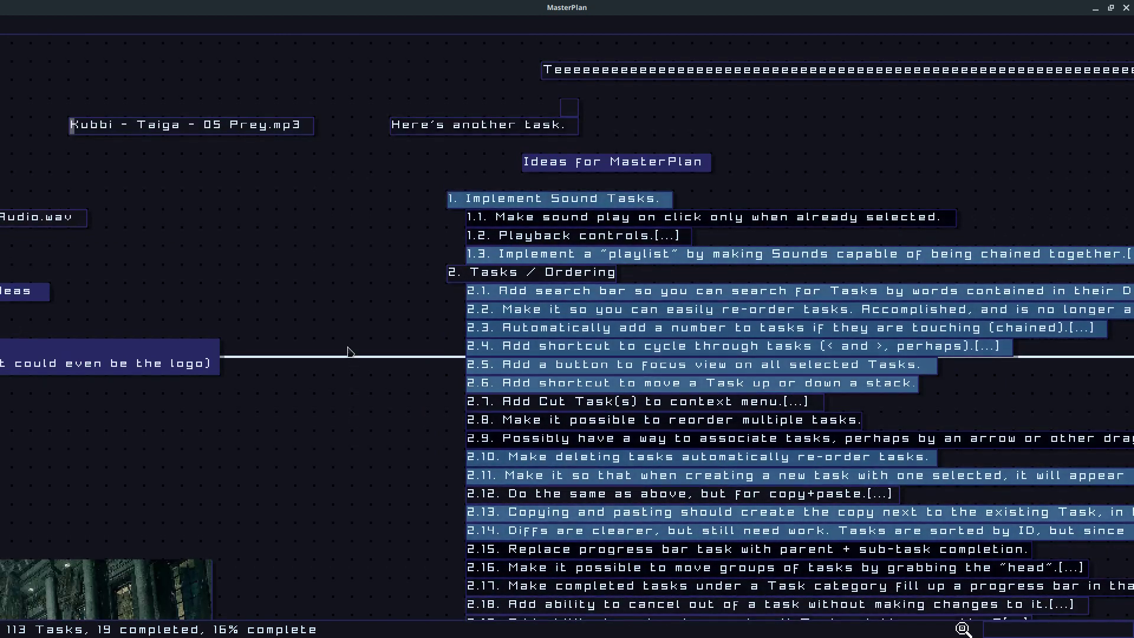
pyautogui.rightClick(290, 243)
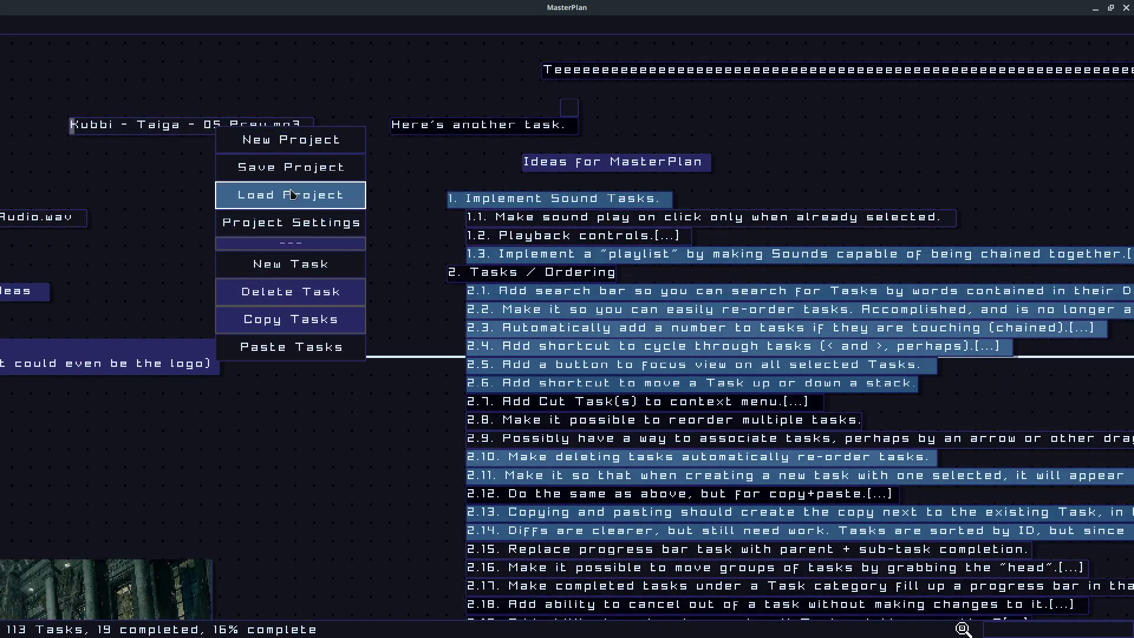
pyautogui.click(190, 205)
# Step: Close MasterPlan, relaunch it by rerunning the previous command in the Visual Studio Code terminal, and maximize its window
pyautogui.click(1125, 8)
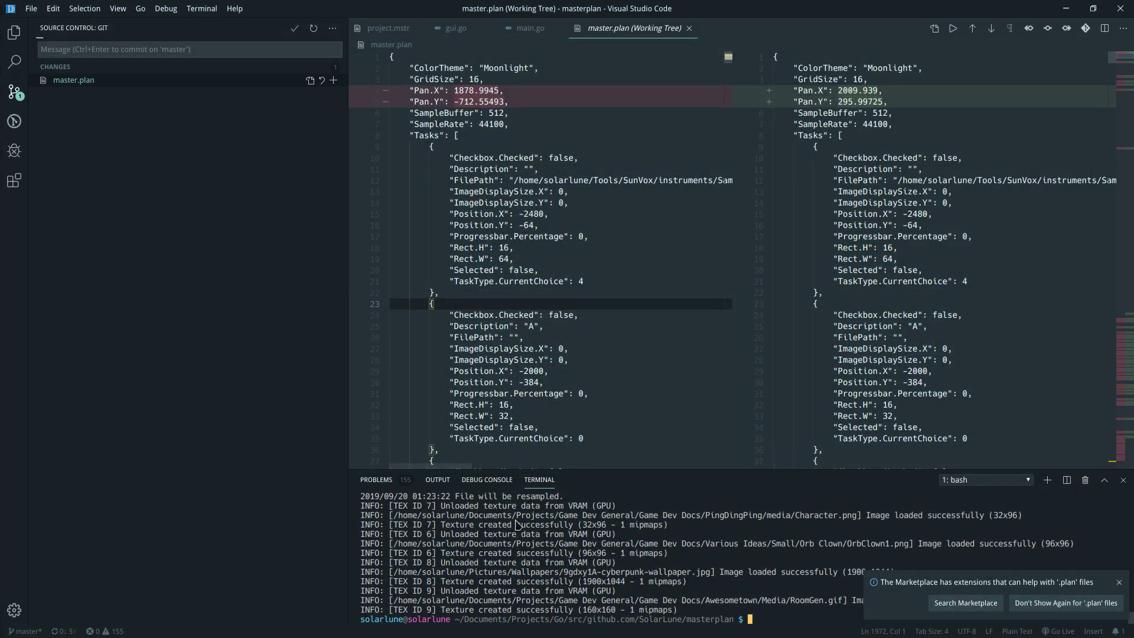
pyautogui.press('Up')
pyautogui.press('Return')
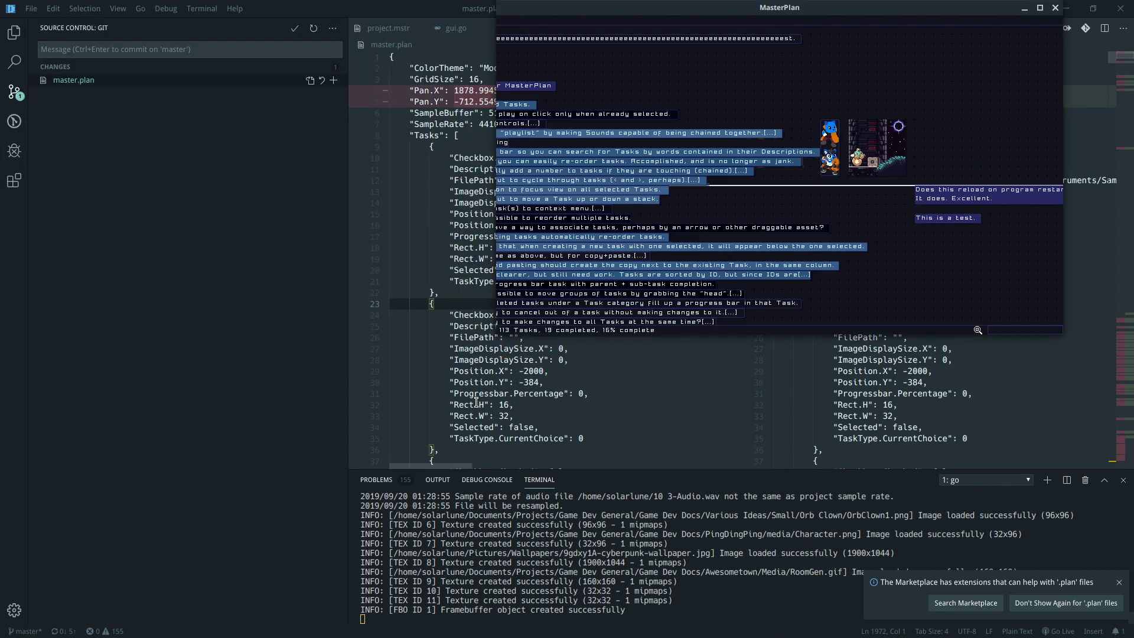
pyautogui.doubleClick(740, 13)
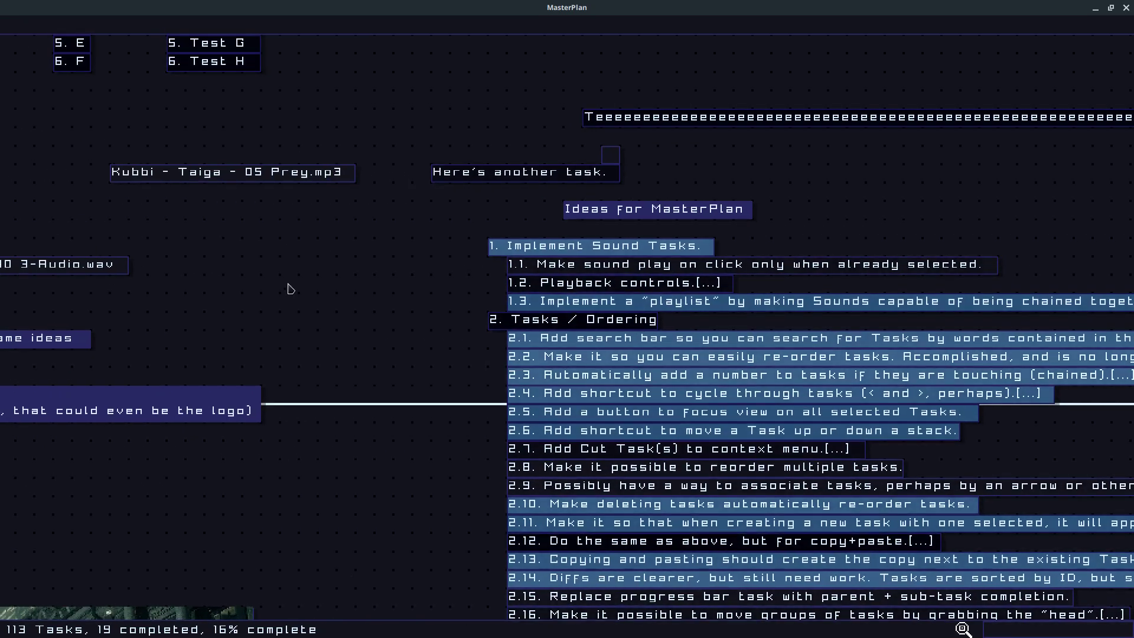
# Step: View the Color Theme option in the Project Settings and close the settings
pyautogui.rightClick(241, 243)
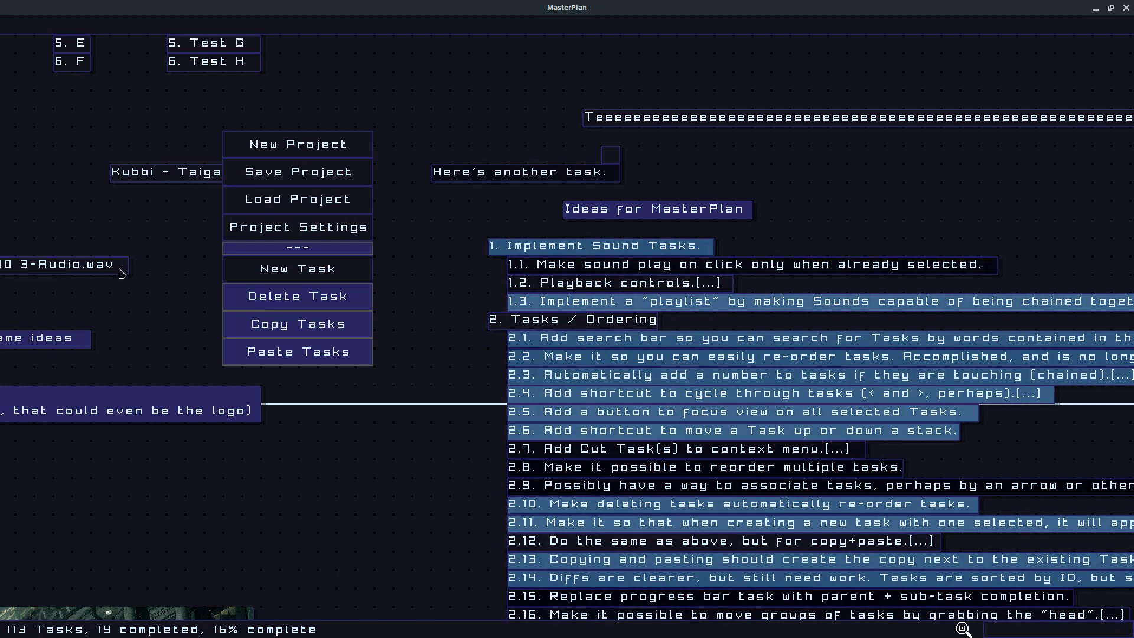
pyautogui.click(215, 263)
pyautogui.moveTo(406, 314); pyautogui.dragTo(449, 436)
pyautogui.rightClick(433, 238)
pyautogui.click(461, 194)
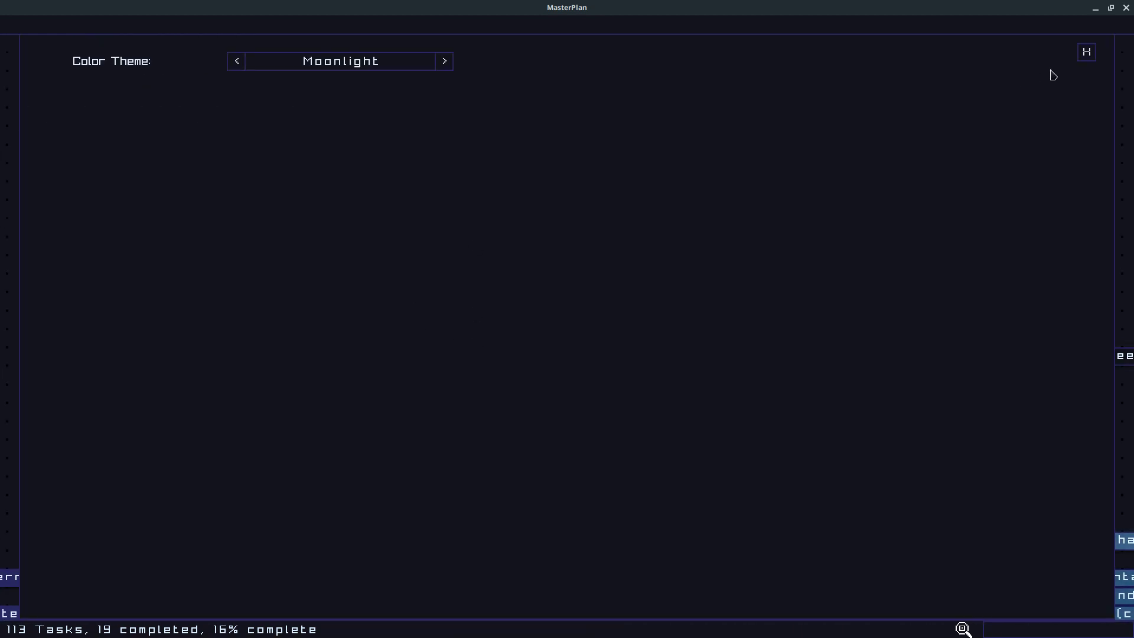
pyautogui.click(1087, 52)
# Step: Bring up the project directory chooser for saving the project and cancel it
pyautogui.rightClick(615, 94)
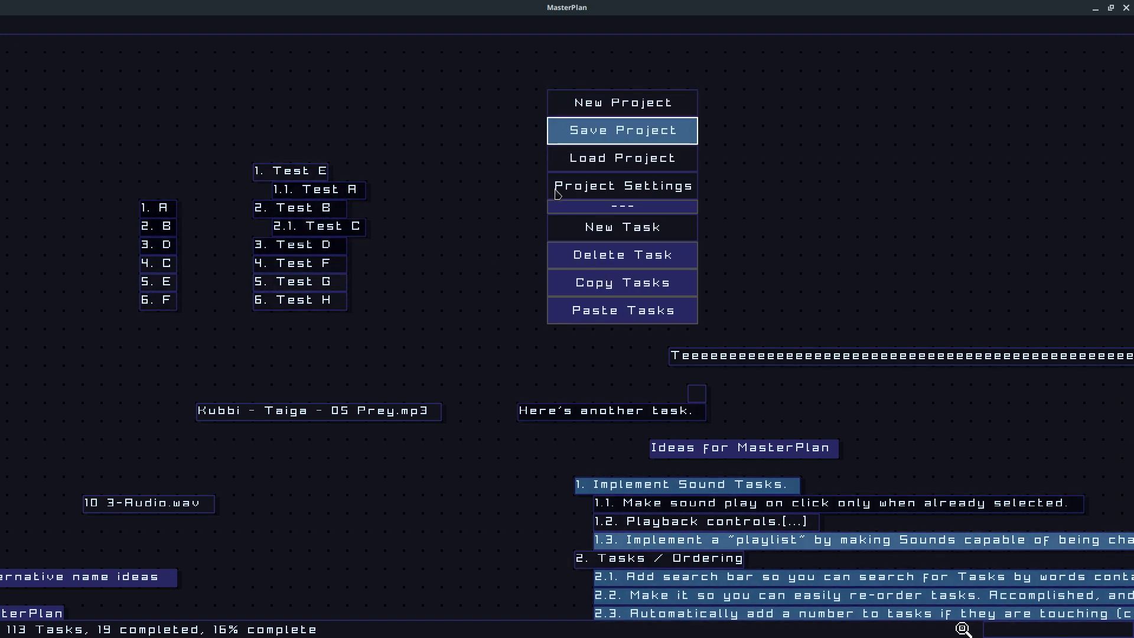
pyautogui.click(562, 165)
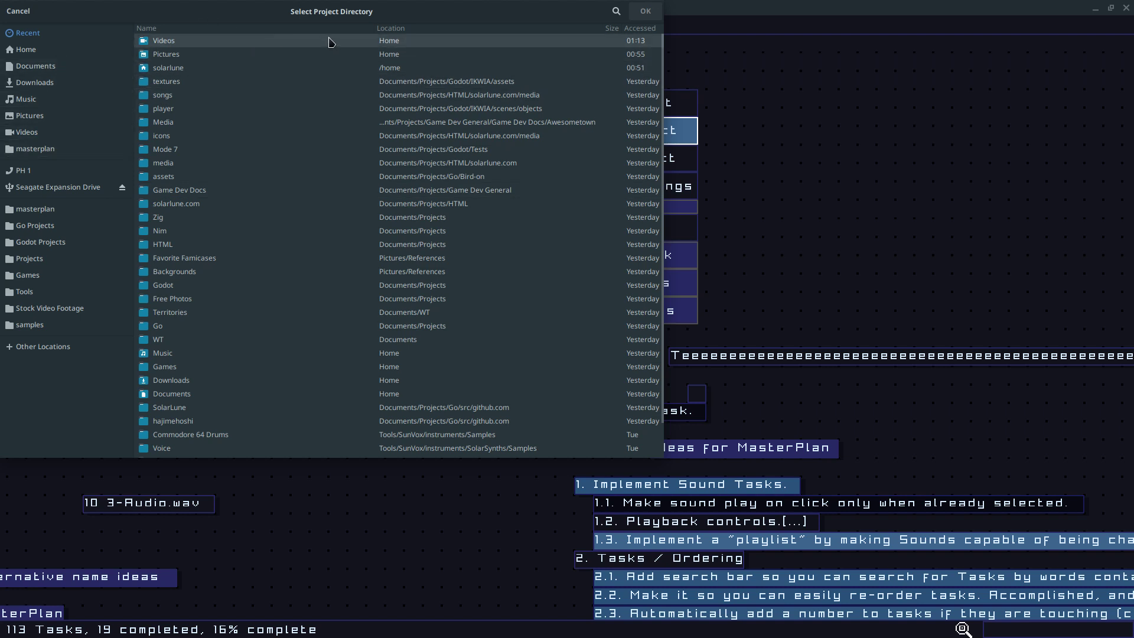
pyautogui.click(18, 11)
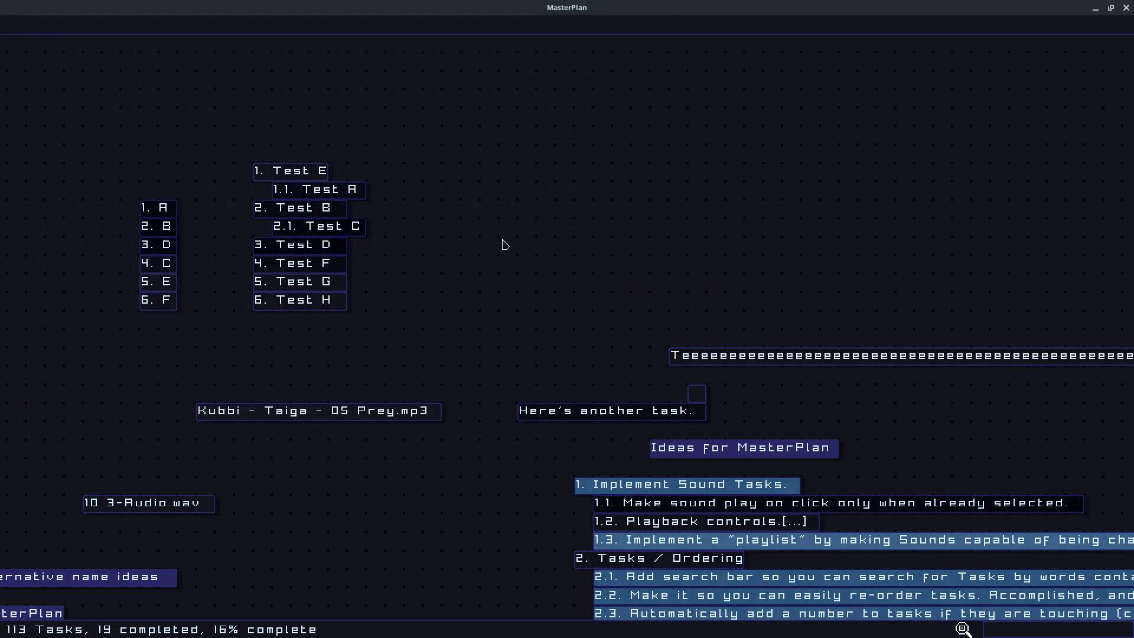
# Step: Review the "Ideas for MasterPlan" list down to item 37 and back up to its beginning
pyautogui.moveTo(499, 348); pyautogui.dragTo(401, 148)
pyautogui.moveTo(585, 473); pyautogui.dragTo(233, 172)
pyautogui.moveTo(307, 331); pyautogui.dragTo(573, 148)
pyautogui.moveTo(732, 268); pyautogui.dragTo(512, 113)
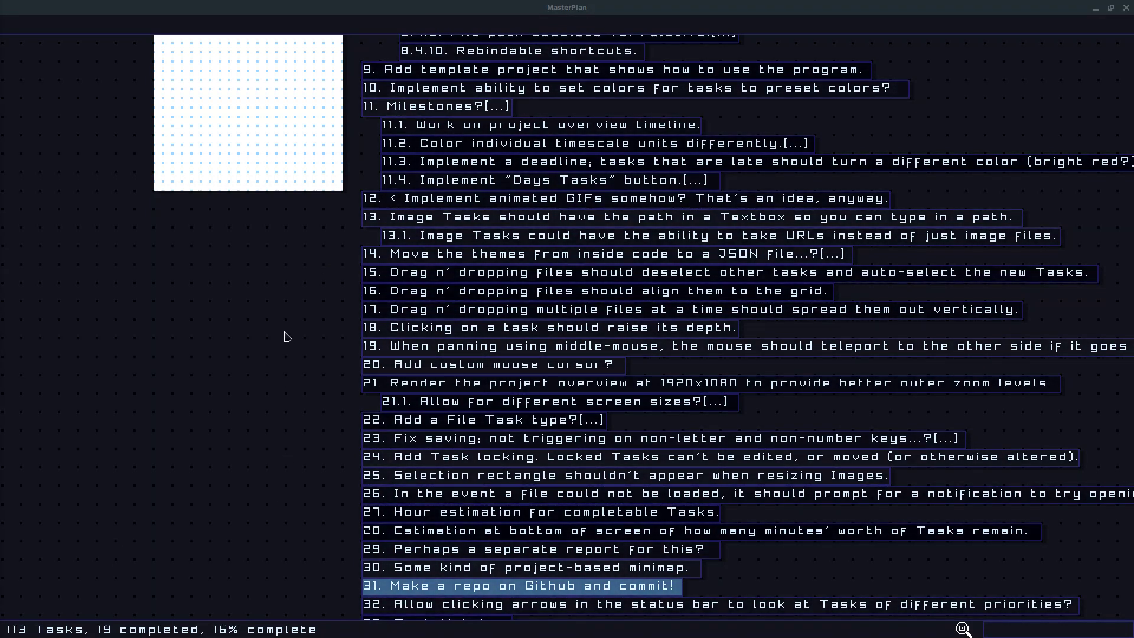
pyautogui.moveTo(509, 351); pyautogui.dragTo(509, 369)
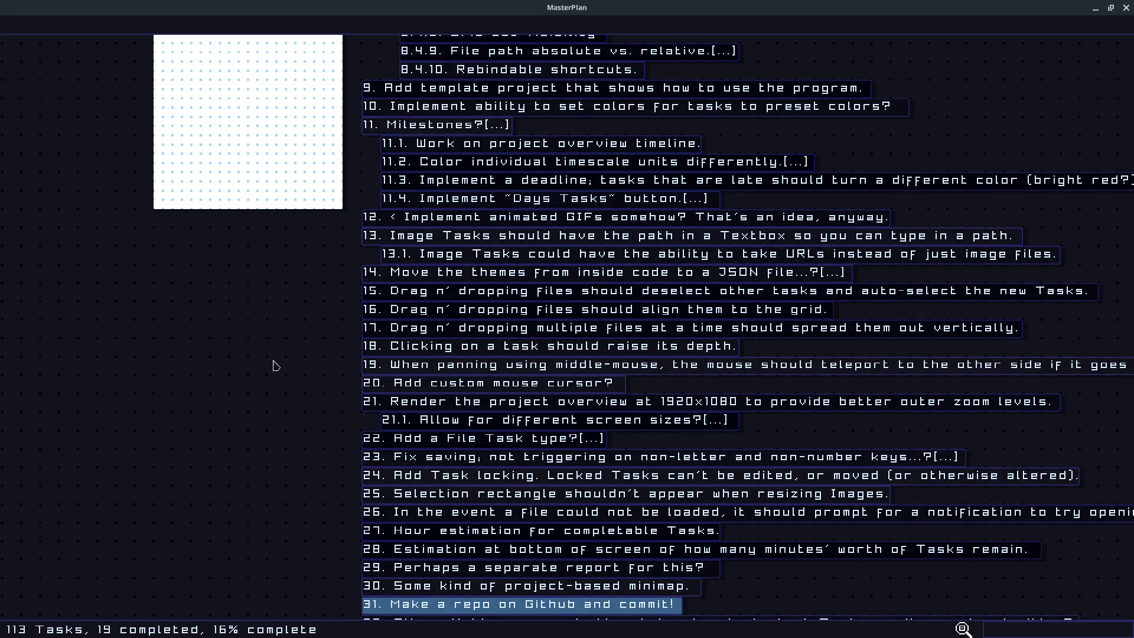
pyautogui.moveTo(325, 360); pyautogui.dragTo(353, 262)
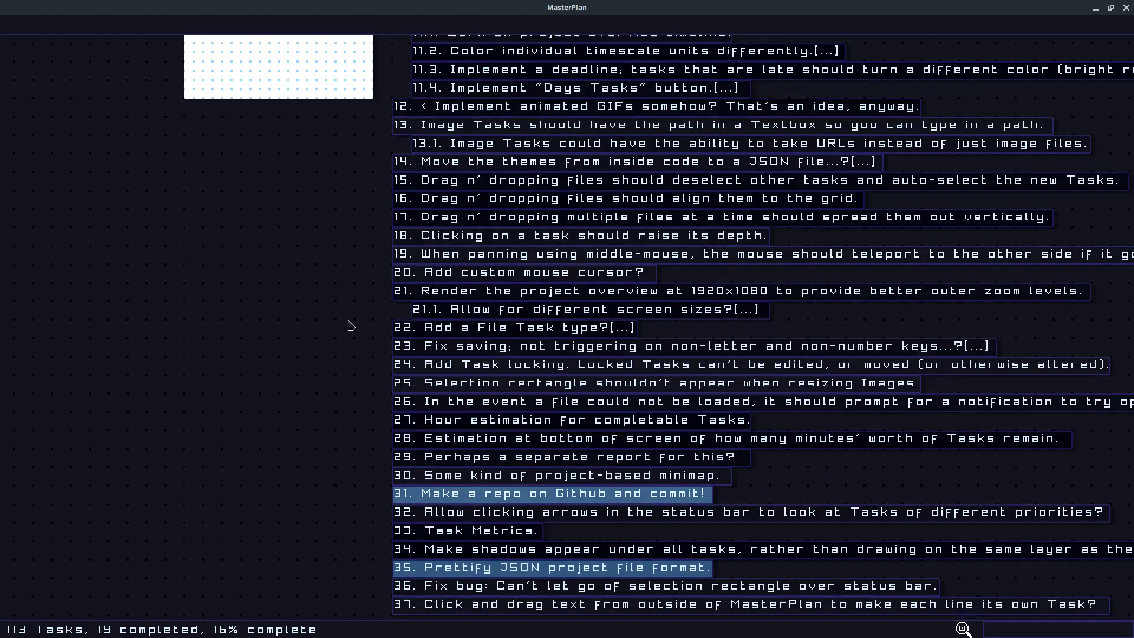
pyautogui.moveTo(347, 321); pyautogui.dragTo(371, 262)
pyautogui.scroll(-1, 363, 296)
pyautogui.moveTo(348, 201); pyautogui.dragTo(340, 449)
pyautogui.scroll(1, 408, 175)
pyautogui.moveTo(376, 278); pyautogui.dragTo(358, 349)
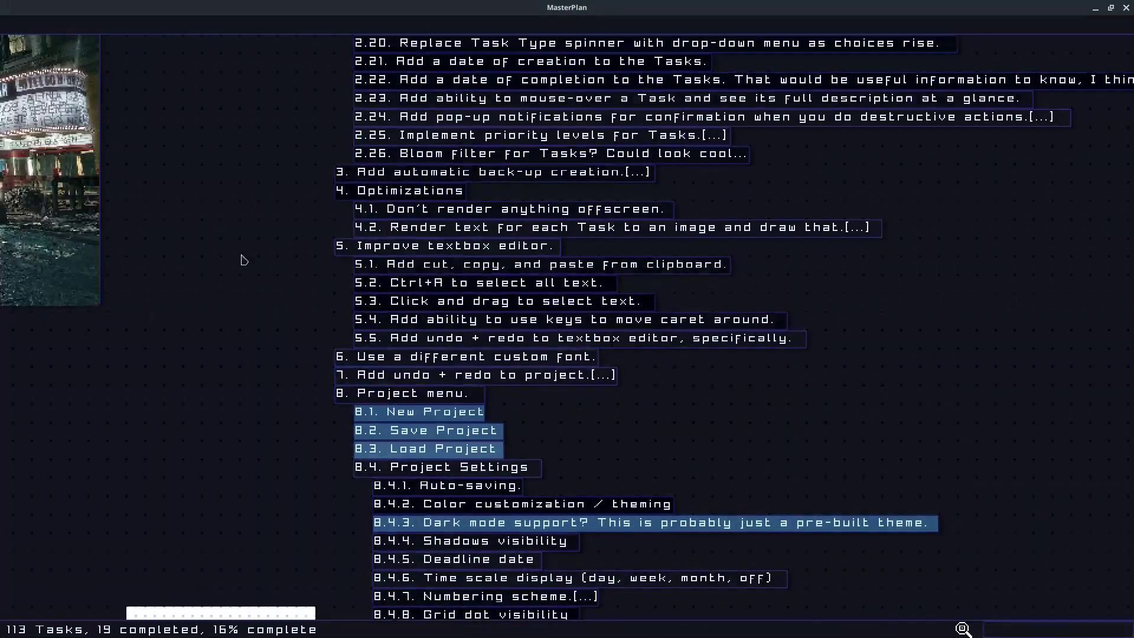
pyautogui.moveTo(476, 121); pyautogui.dragTo(470, 485)
pyautogui.moveTo(435, 241); pyautogui.dragTo(446, 373)
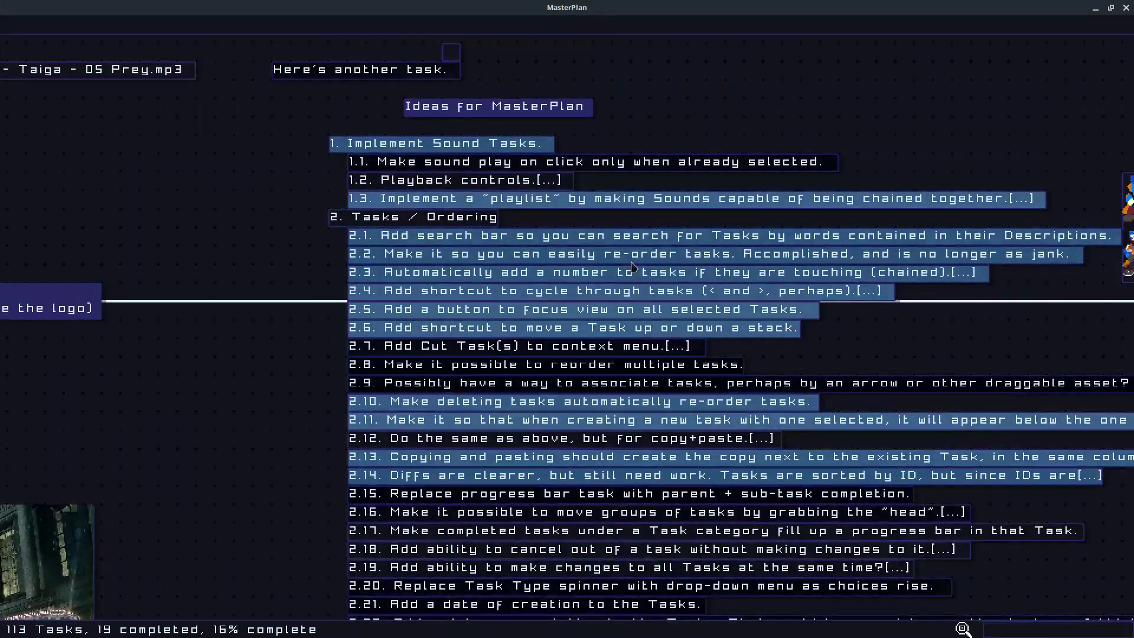
# Step: Look over the whole board and examine the sound tasks under "The heck is this beat"
pyautogui.moveTo(631, 267); pyautogui.dragTo(476, 343)
pyautogui.moveTo(648, 177); pyautogui.dragTo(511, 287)
pyautogui.moveTo(499, 371); pyautogui.dragTo(501, 210)
pyautogui.moveTo(367, 223); pyautogui.dragTo(601, 92)
pyautogui.scroll(-1, 705, 392)
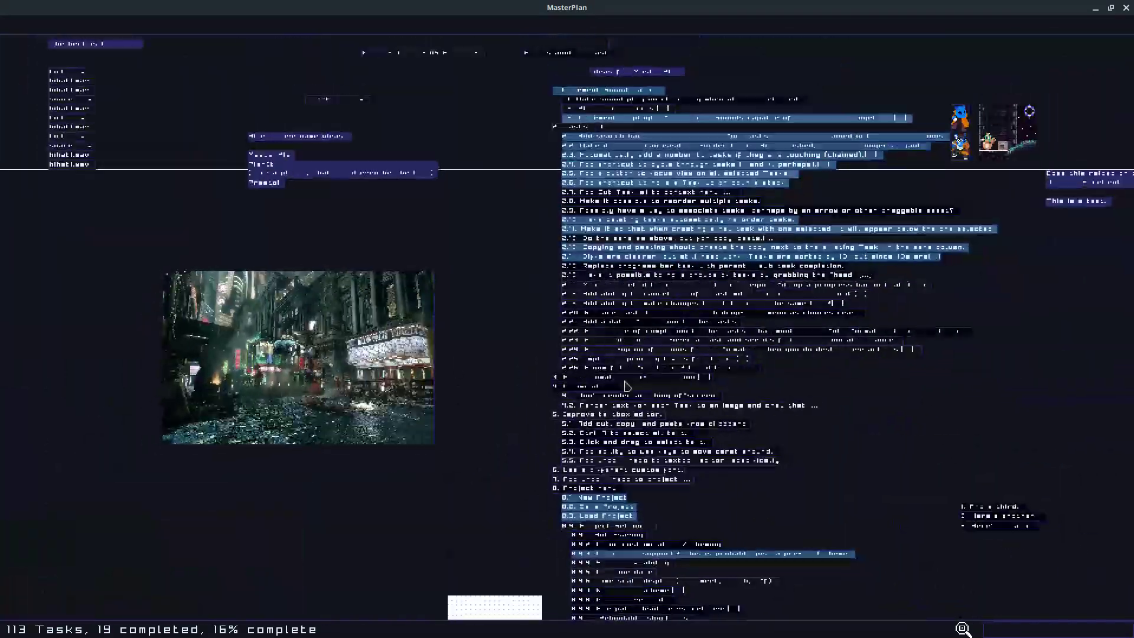
pyautogui.moveTo(753, 388); pyautogui.dragTo(743, 409)
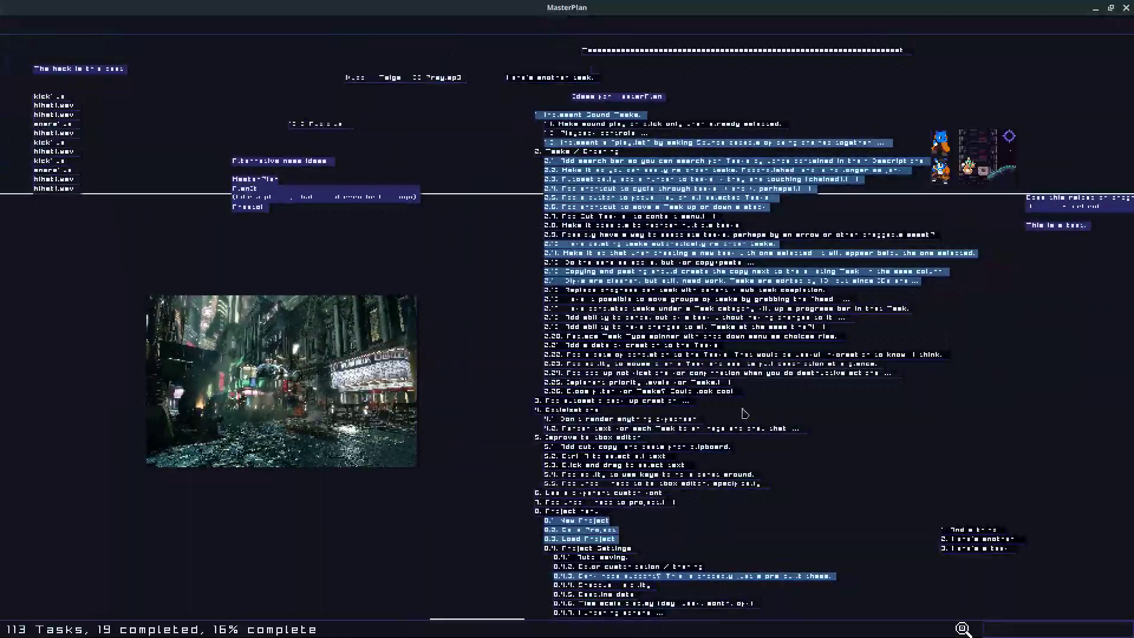
pyautogui.scroll(1, 280, 218)
pyautogui.moveTo(286, 225); pyautogui.dragTo(962, 488)
pyautogui.moveTo(491, 392); pyautogui.dragTo(622, 425)
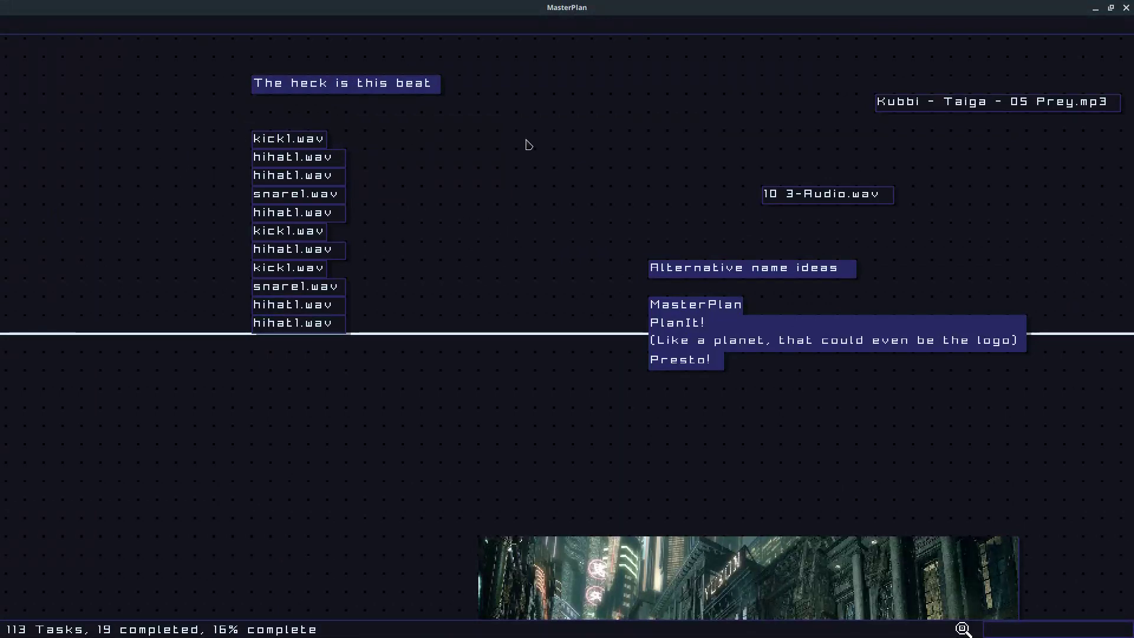
pyautogui.moveTo(527, 145); pyautogui.dragTo(486, 192)
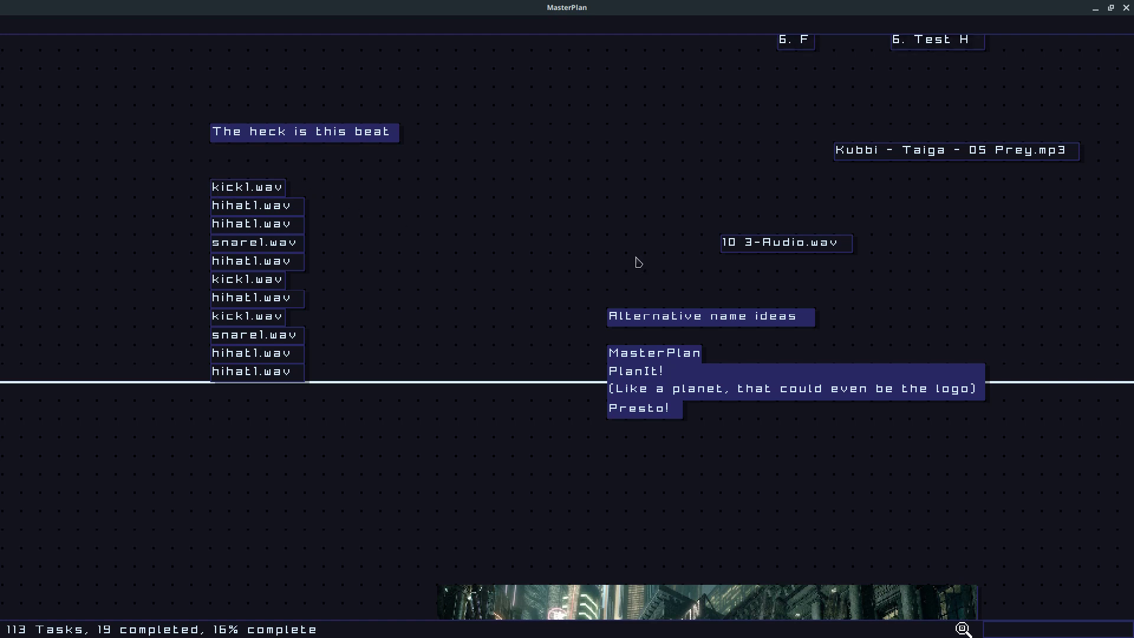
# Step: Look over the city wallpaper image and the rest of the board, ending at the "Ideas for MasterPlan" heading
pyautogui.moveTo(858, 339); pyautogui.dragTo(547, 248)
pyautogui.moveTo(519, 515); pyautogui.dragTo(446, 304)
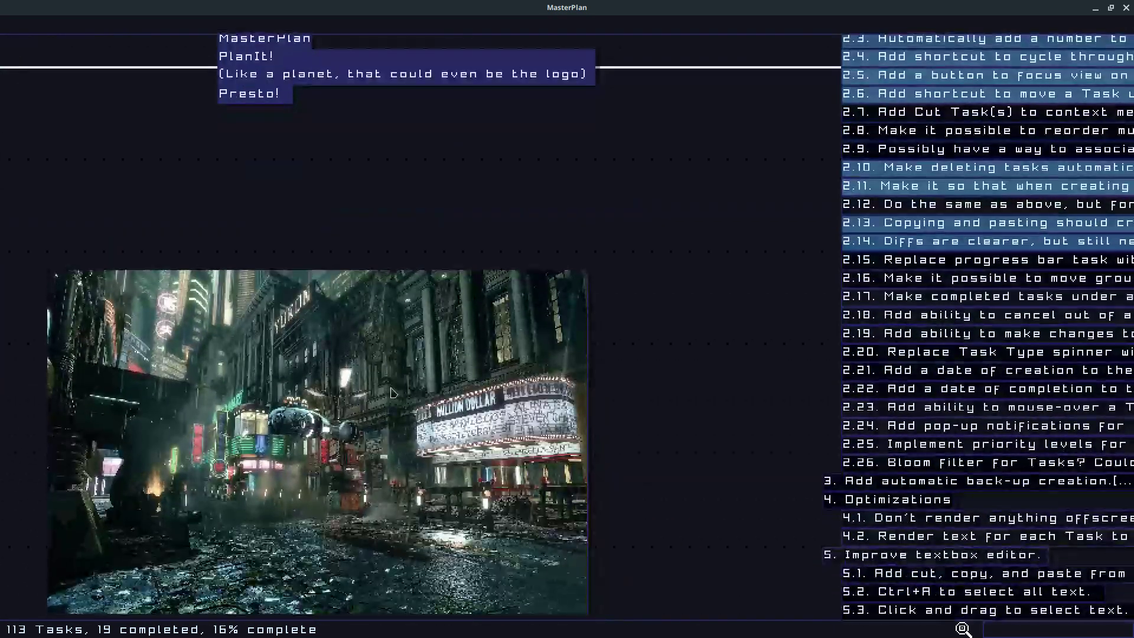
pyautogui.moveTo(396, 345); pyautogui.dragTo(207, 162)
pyautogui.moveTo(892, 446); pyautogui.dragTo(450, 380)
pyautogui.scroll(-1, 451, 354)
pyautogui.moveTo(711, 304); pyautogui.dragTo(462, 471)
pyautogui.moveTo(730, 158); pyautogui.dragTo(1045, 67)
pyautogui.moveTo(580, 349); pyautogui.dragTo(626, 175)
pyautogui.moveTo(459, 492); pyautogui.dragTo(580, 533)
pyautogui.moveTo(576, 296); pyautogui.dragTo(585, 567)
pyautogui.moveTo(621, 257); pyautogui.dragTo(609, 508)
pyautogui.scroll(1, 580, 328)
pyautogui.moveTo(562, 365); pyautogui.dragTo(551, 302)
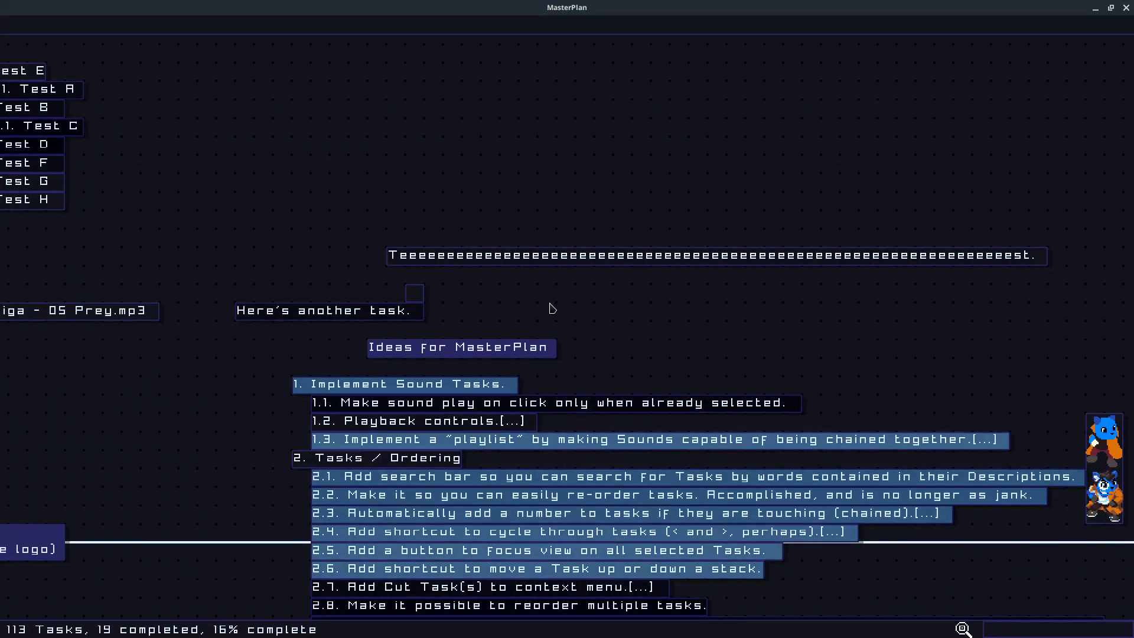